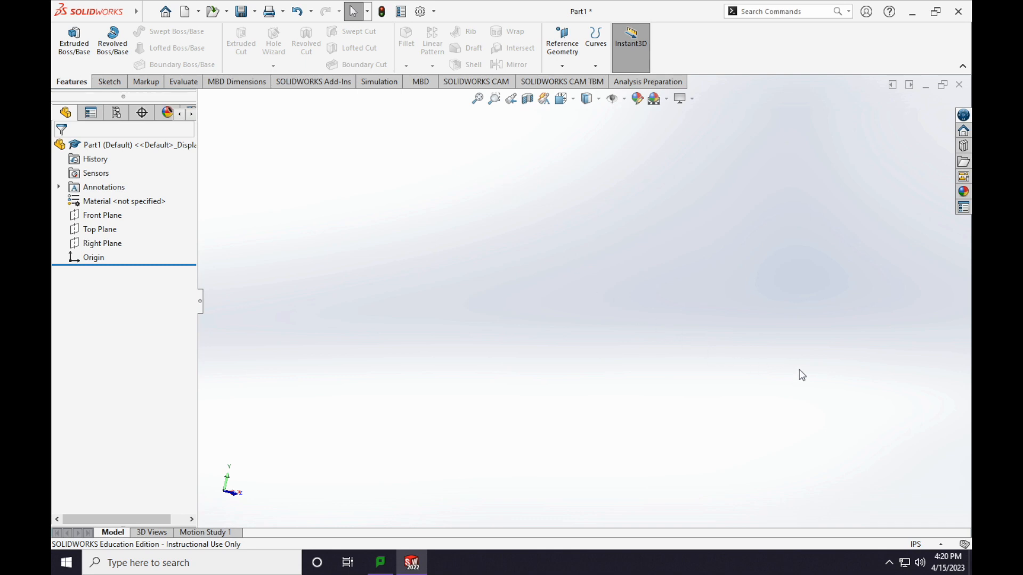
# Set the document units to MMGS and start a sketch on the Front Plane.
pyautogui.click(932, 546)
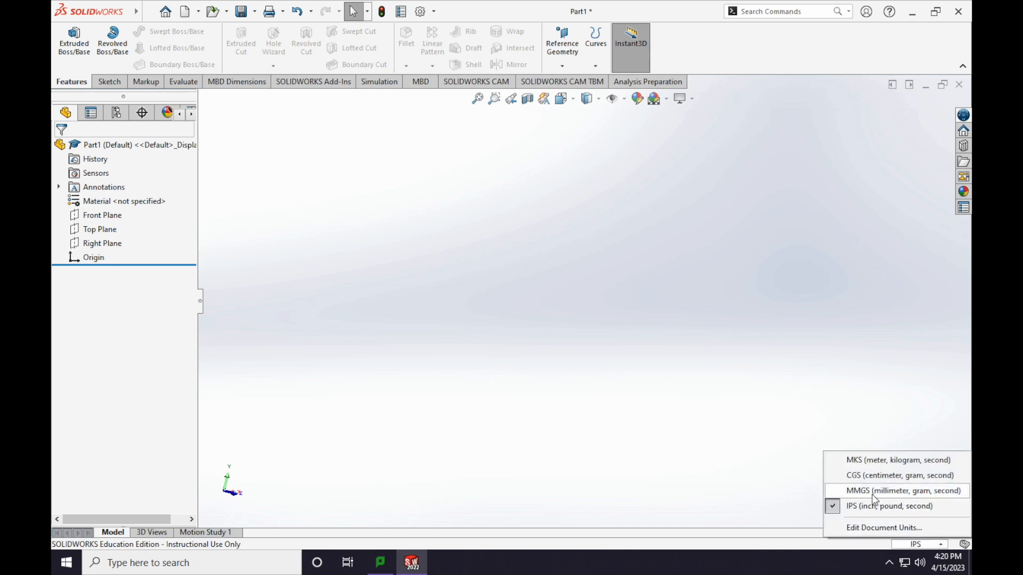
pyautogui.click(930, 492)
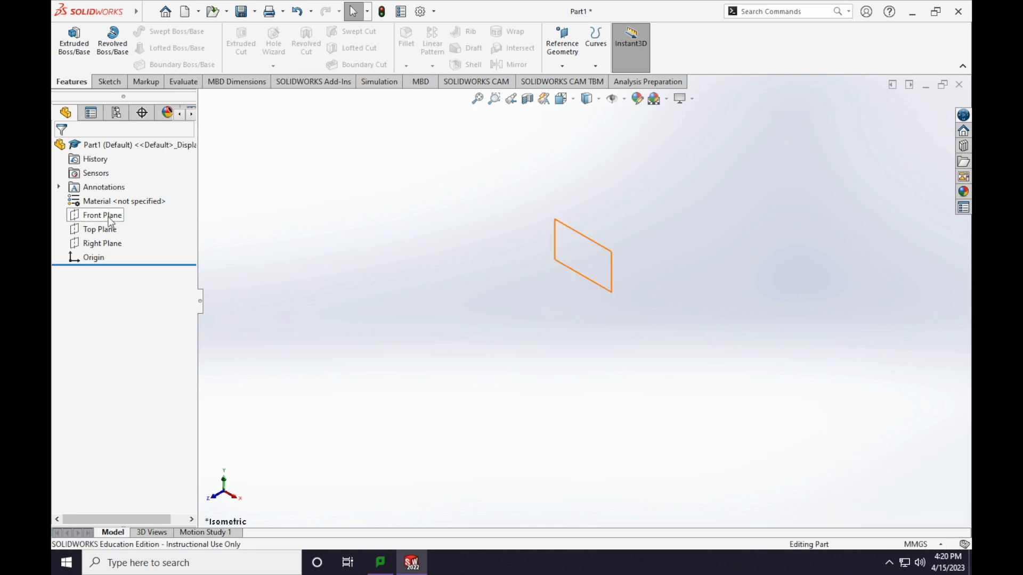
pyautogui.click(101, 216)
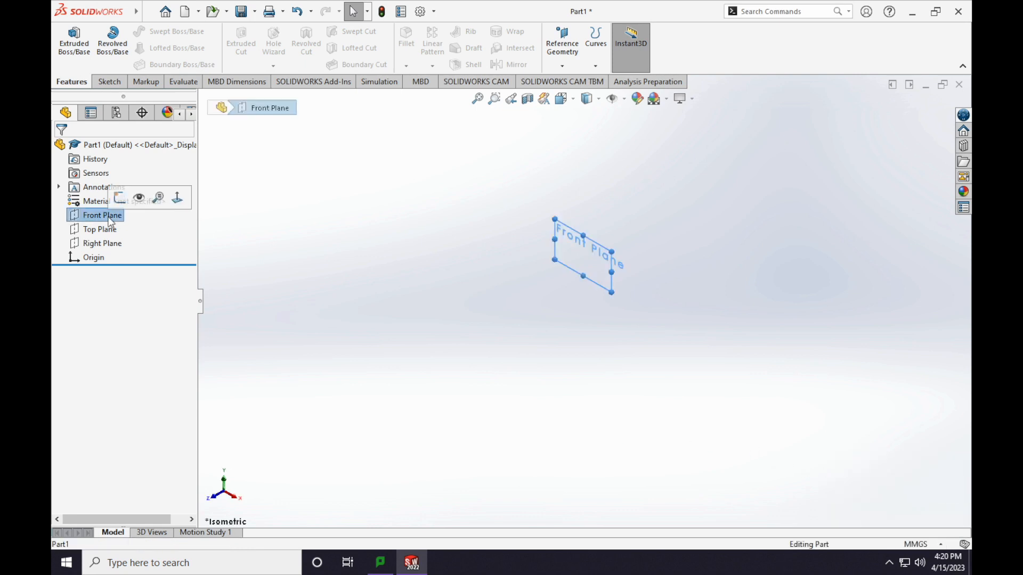
pyautogui.click(120, 197)
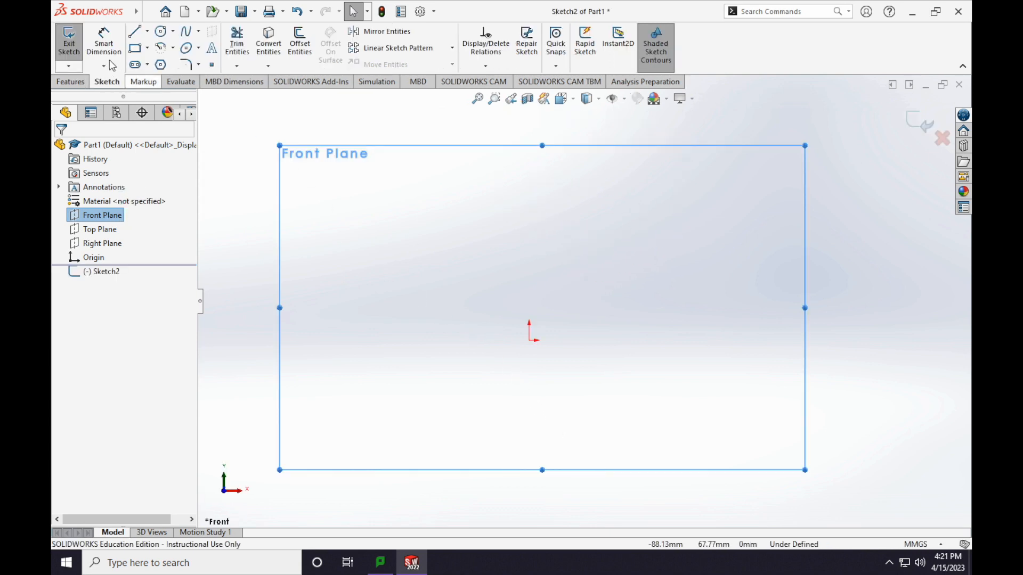
# Sketch a vertical centerline about 116 mm long whose midpoint lies on the origin.
pyautogui.click(147, 31)
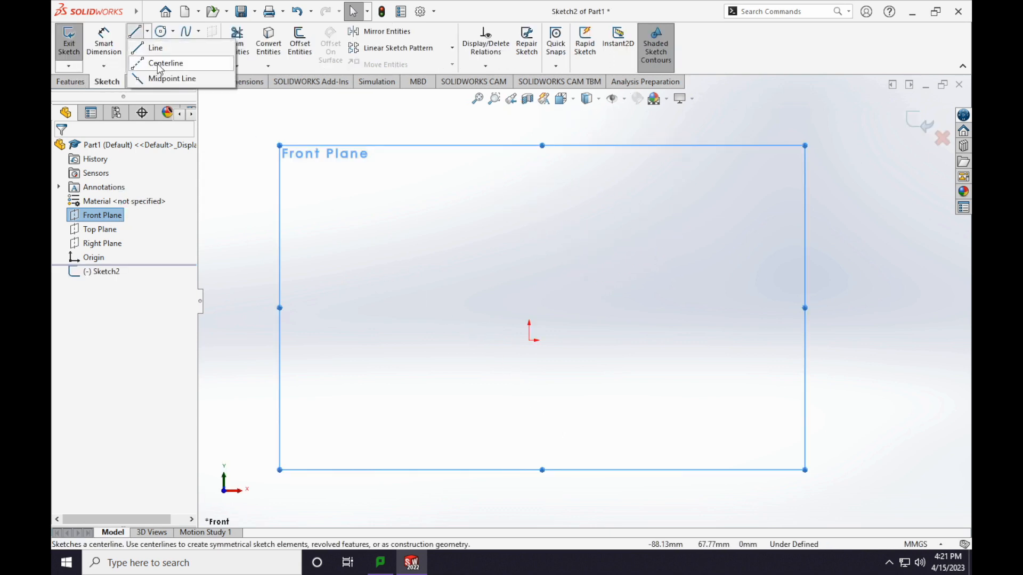
pyautogui.click(154, 63)
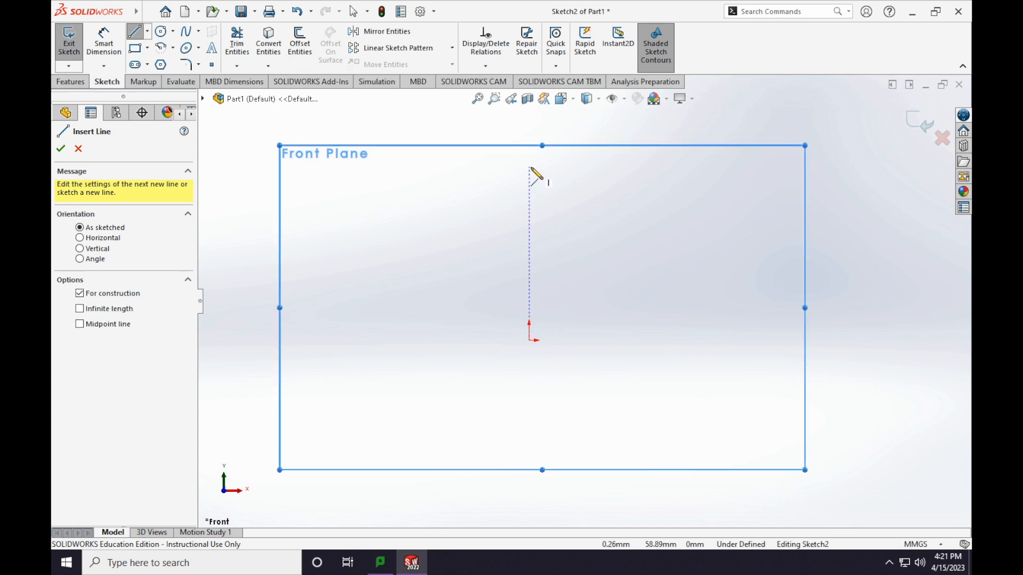
pyautogui.click(529, 166)
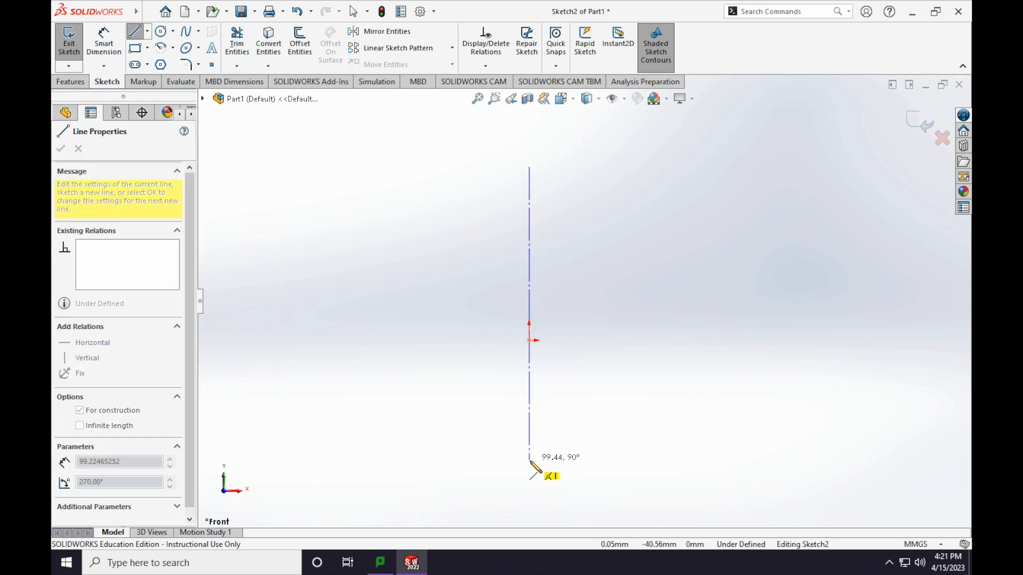
pyautogui.click(529, 510)
pyautogui.scroll(3, 561, 426)
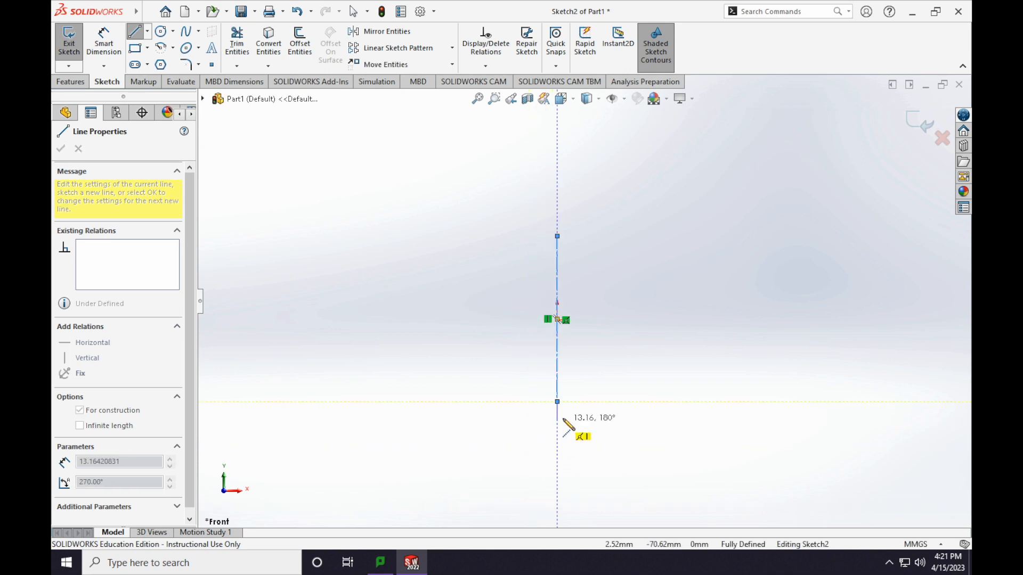
pyautogui.press('Escape')
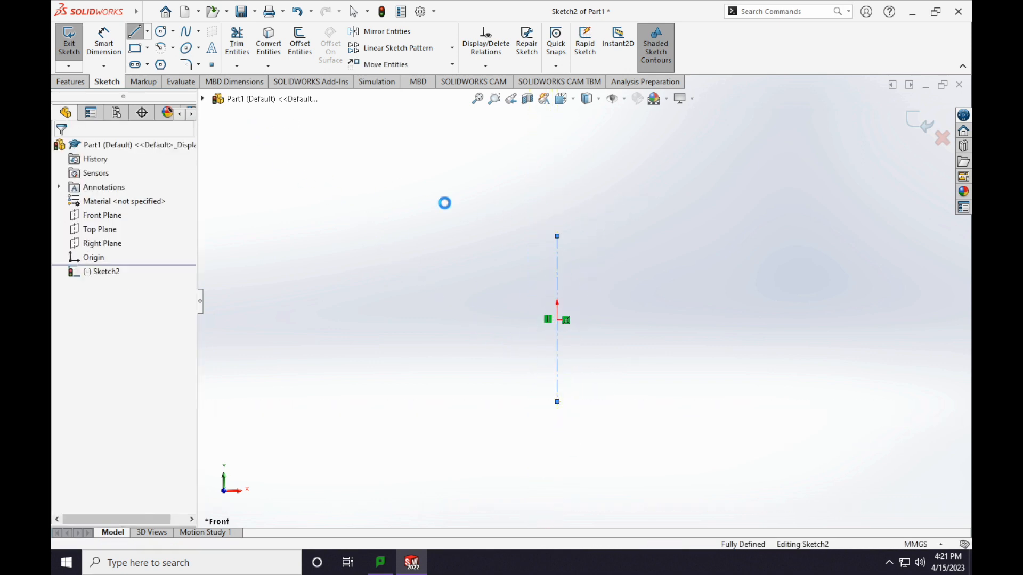
# Sketch a closed rectangle from lines, about 172.5 by 52.4 mm, with its bottom edge crossing the centerline's lower end.
pyautogui.click(558, 401)
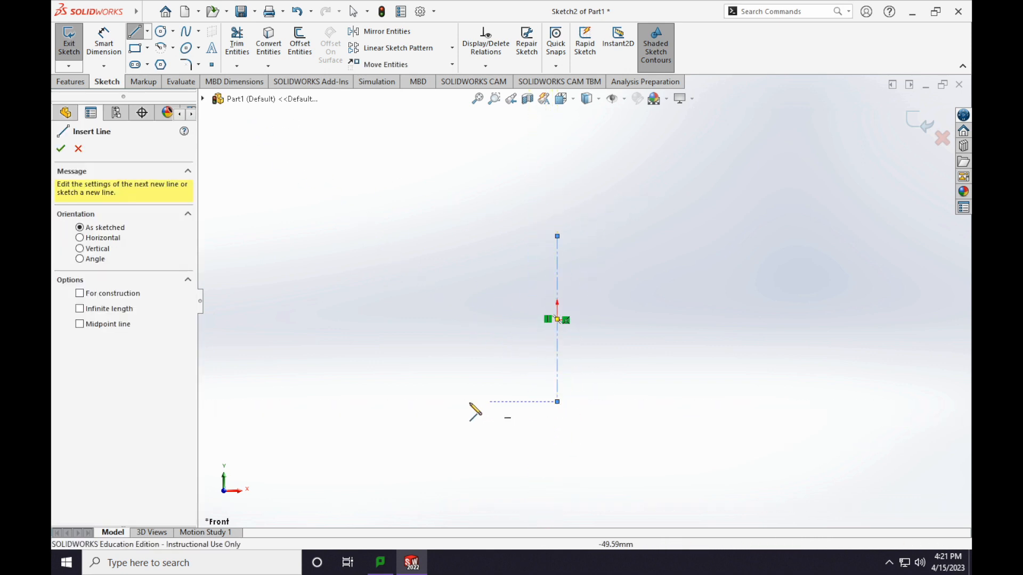
pyautogui.click(438, 402)
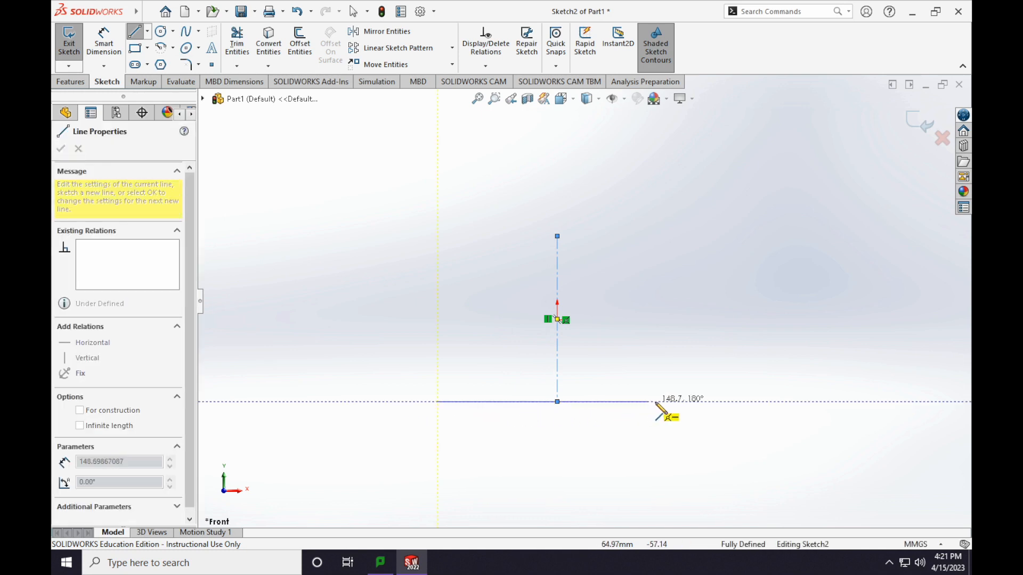
pyautogui.click(684, 401)
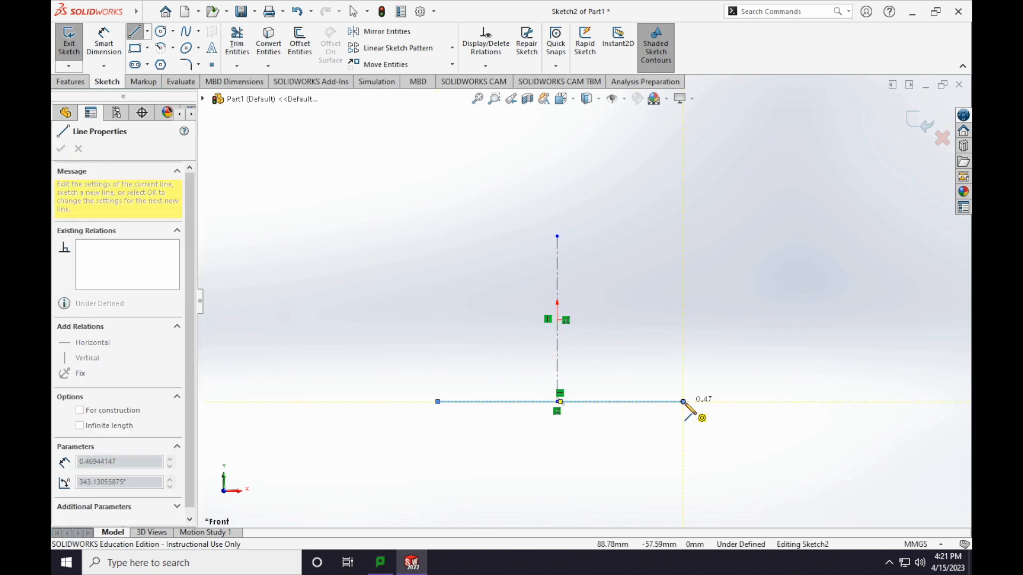
pyautogui.doubleClick(683, 327)
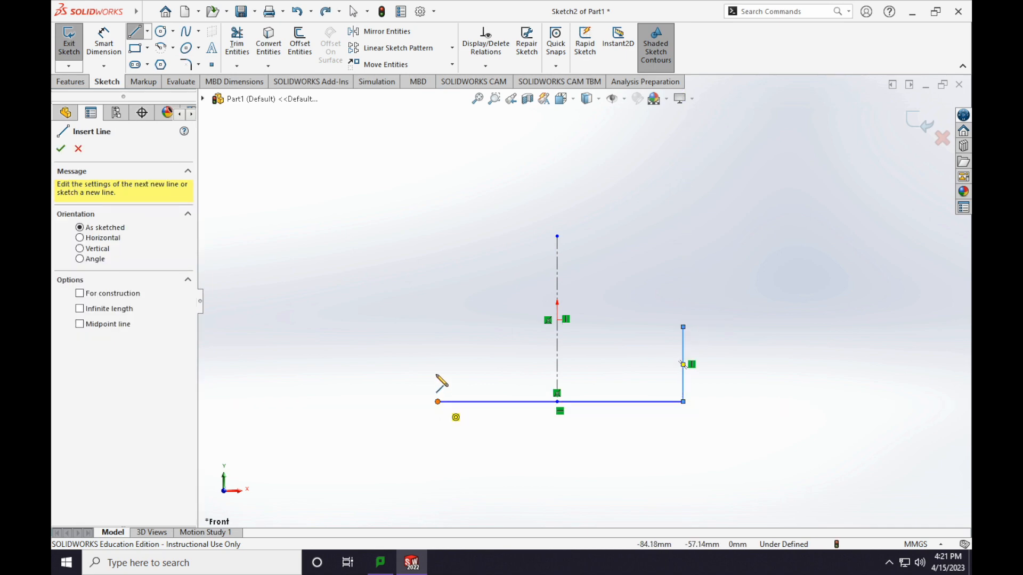
pyautogui.click(438, 400)
pyautogui.click(438, 327)
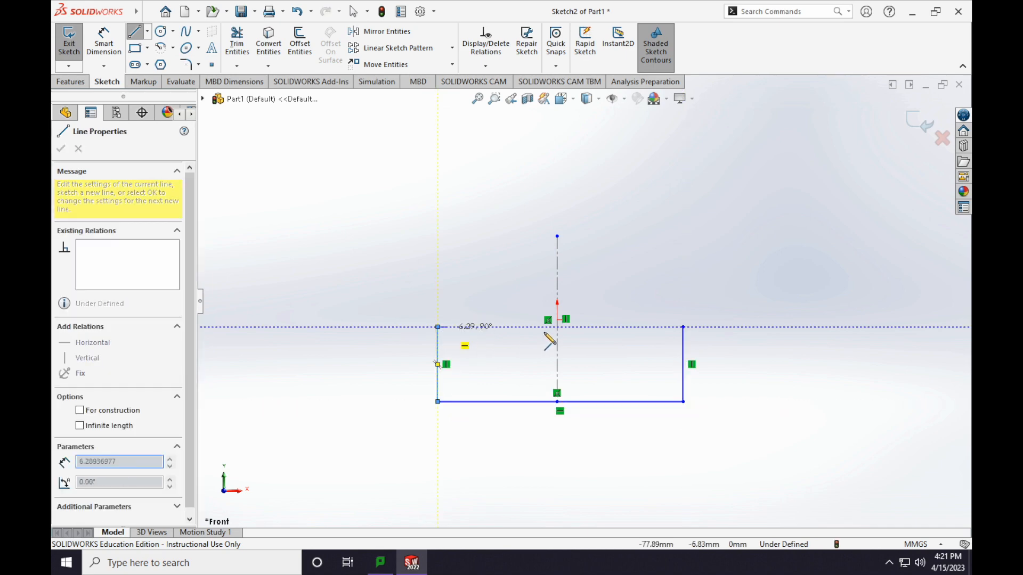
pyautogui.click(684, 327)
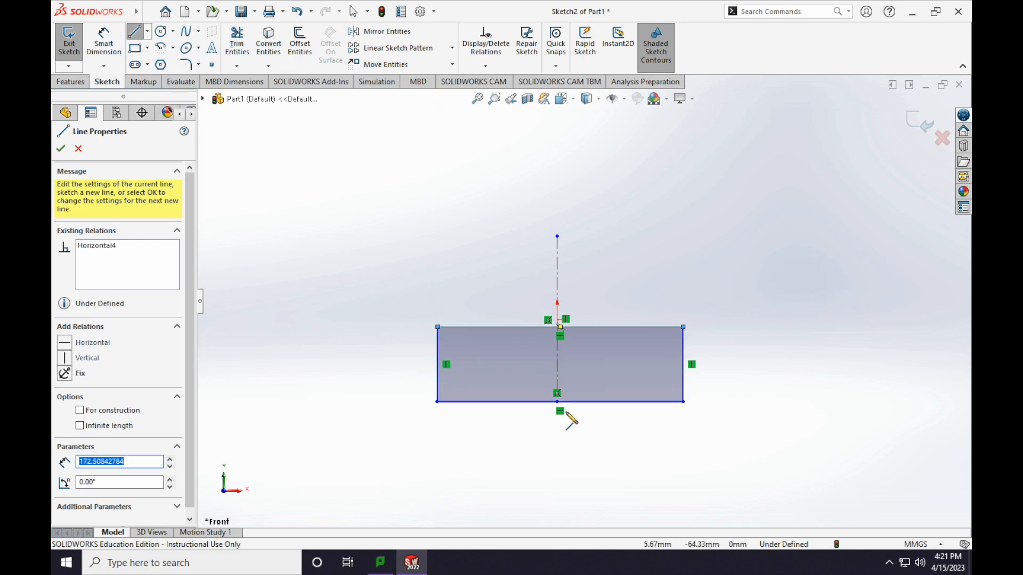
pyautogui.click(351, 11)
# Dimension the rectangle's vertical side and set its height to 31 mm.
pyautogui.press('d')
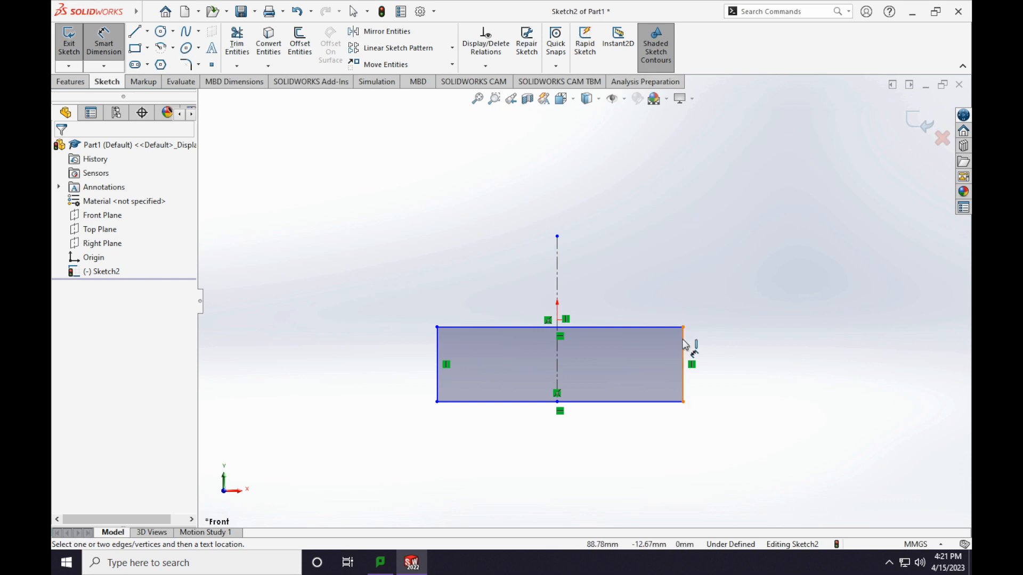
pyautogui.click(685, 347)
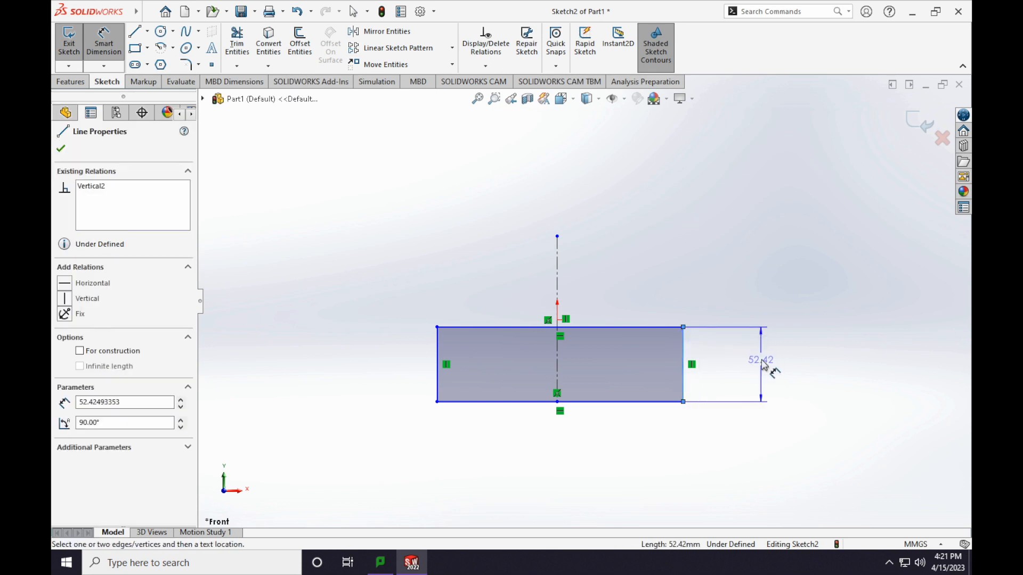
pyautogui.click(765, 364)
pyautogui.write('31')
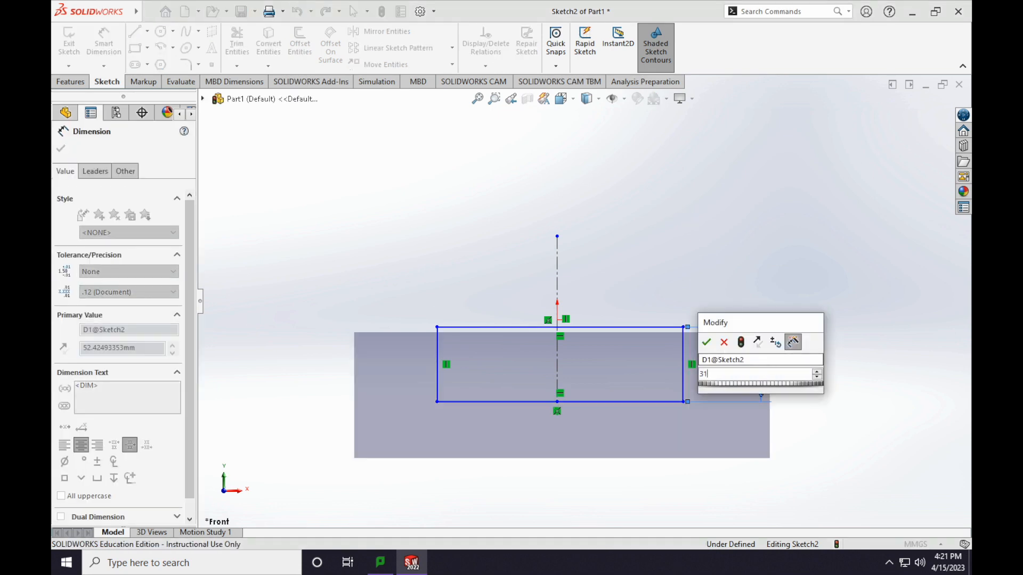
pyautogui.press('Return')
# Dimension the rectangle's bottom edge and set its width to 153 mm.
pyautogui.click(655, 403)
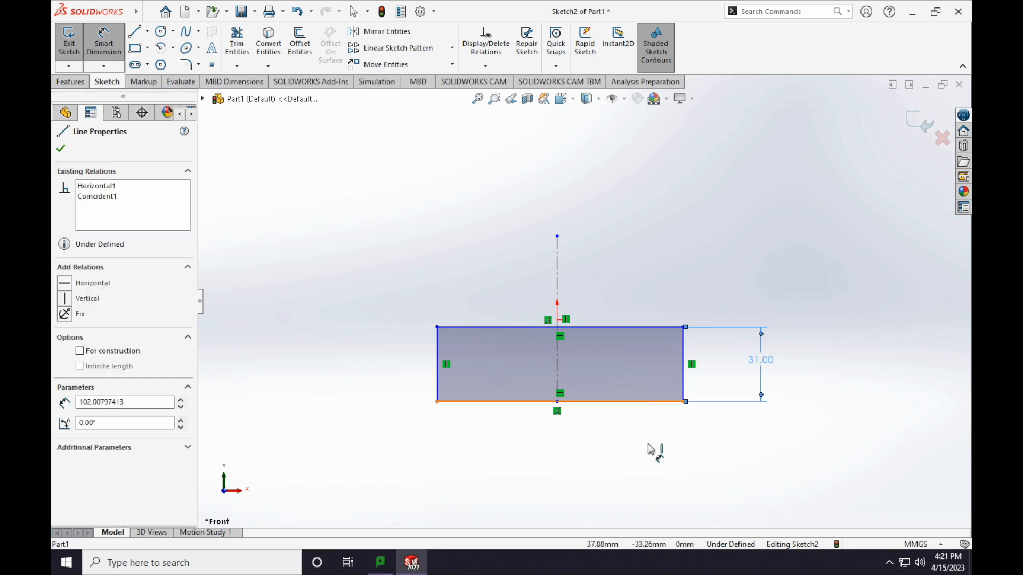
pyautogui.click(648, 465)
pyautogui.write('153')
pyautogui.press('Return')
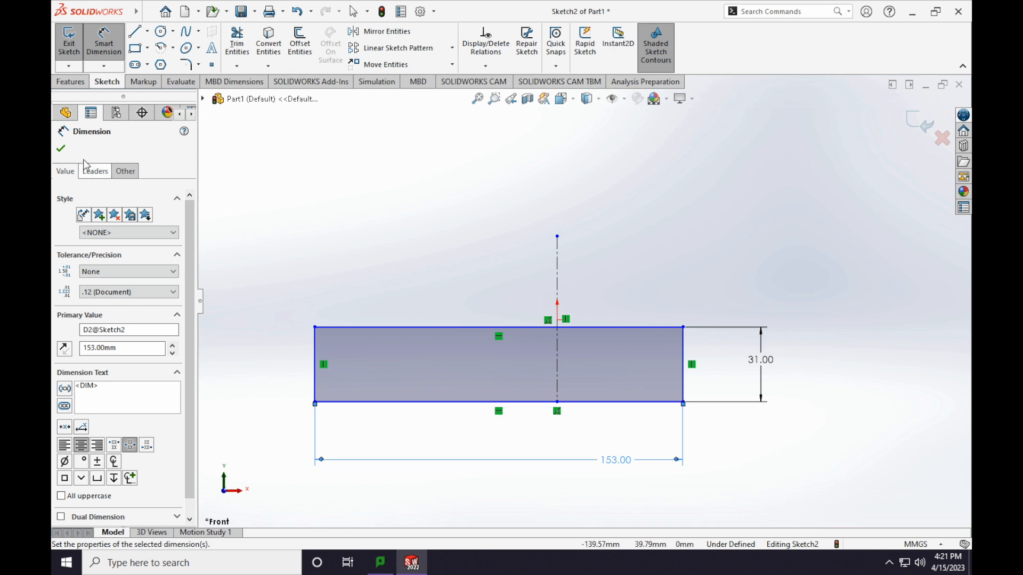
pyautogui.press('Escape')
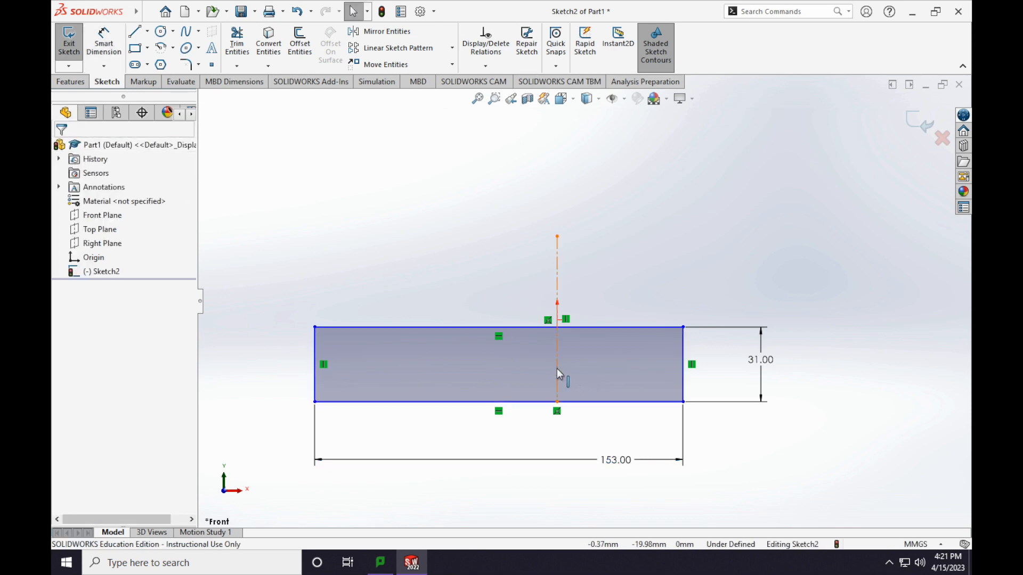
# Centre the rectangle by making the midpoint of its bottom edge coincident with the centerline's lower endpoint.
pyautogui.click(557, 402)
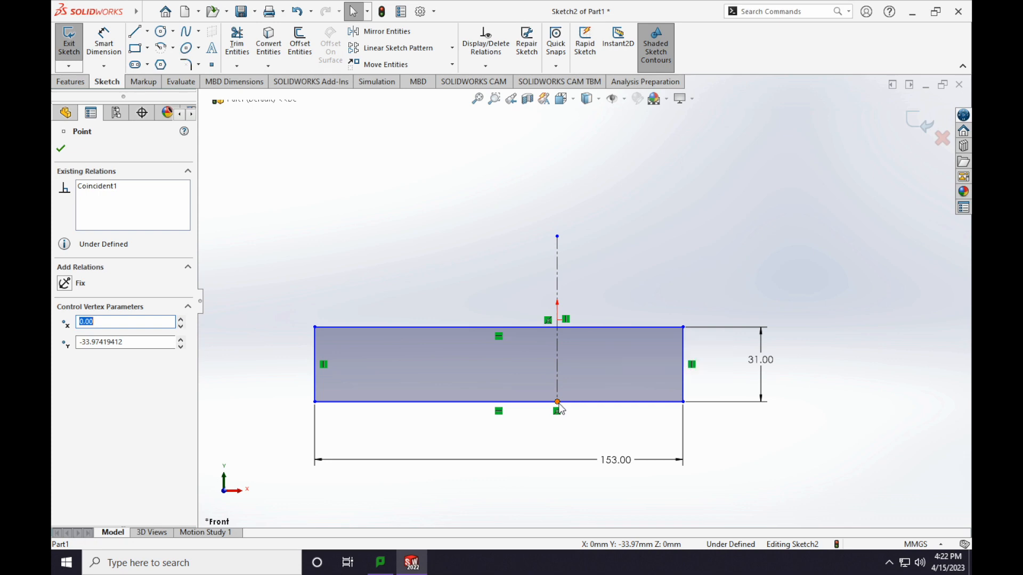
pyautogui.keyDown('ctrl'); pyautogui.click(500, 402); pyautogui.keyUp('ctrl')
pyautogui.click(79, 391)
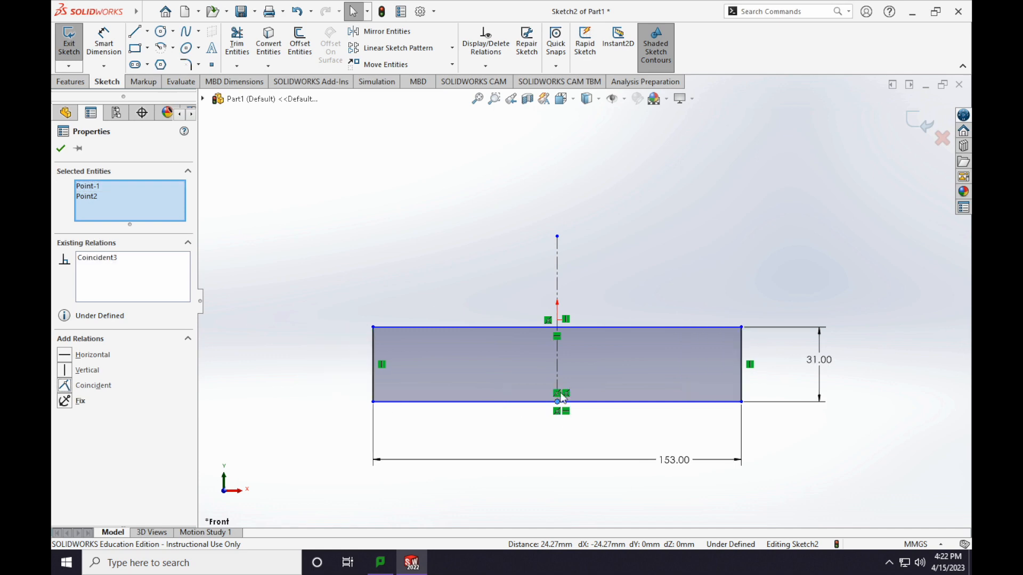
pyautogui.click(60, 150)
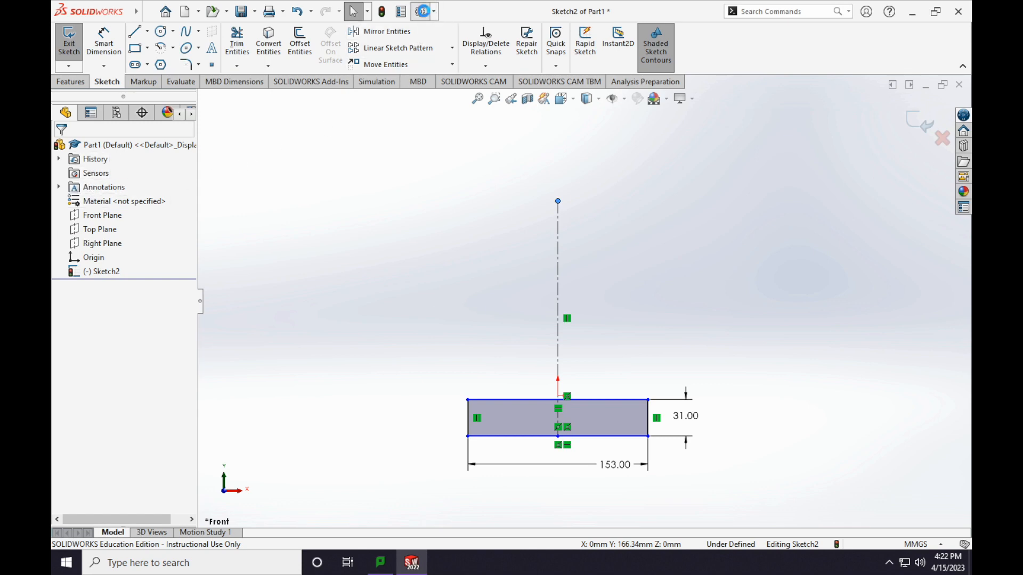
# Set the Equations item to Show for the feature tree in the FeatureManager system options.
pyautogui.click(426, 14)
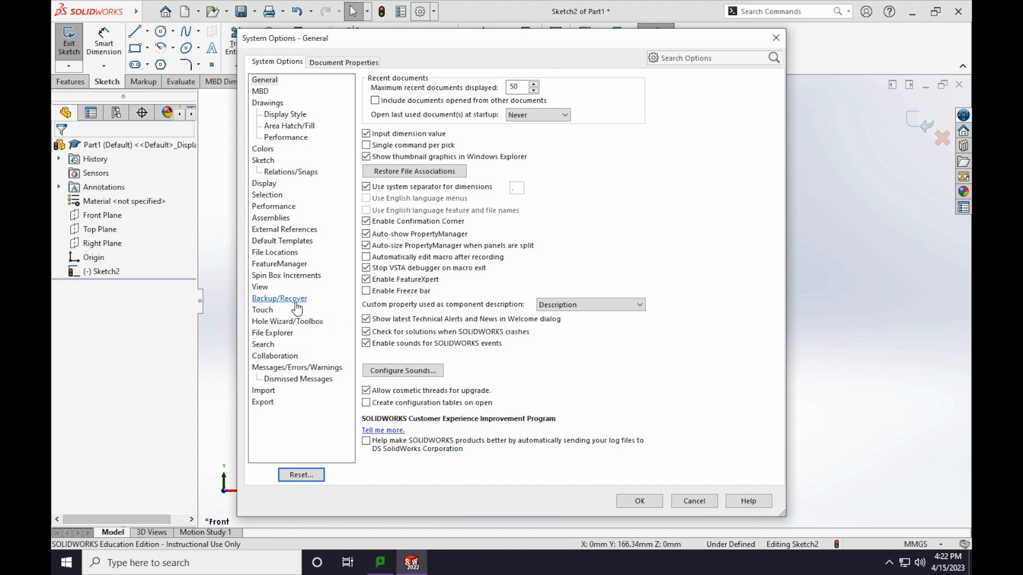
pyautogui.click(279, 265)
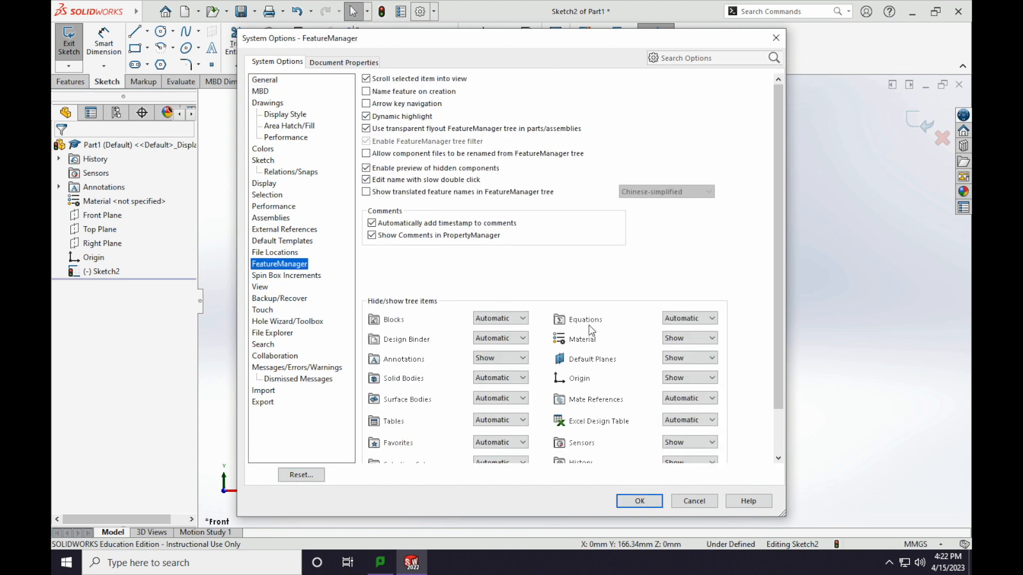
pyautogui.click(697, 321)
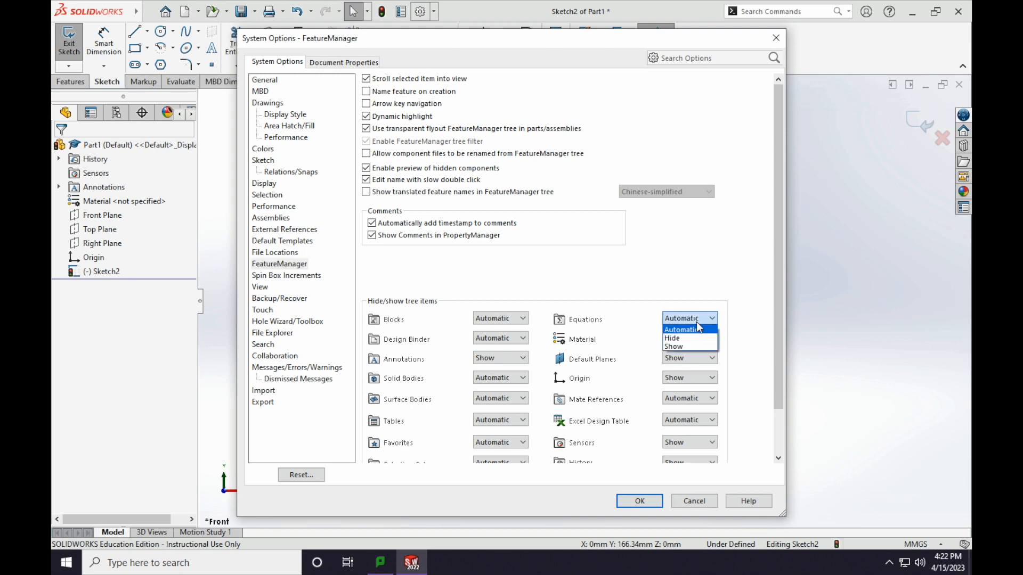
pyautogui.click(692, 347)
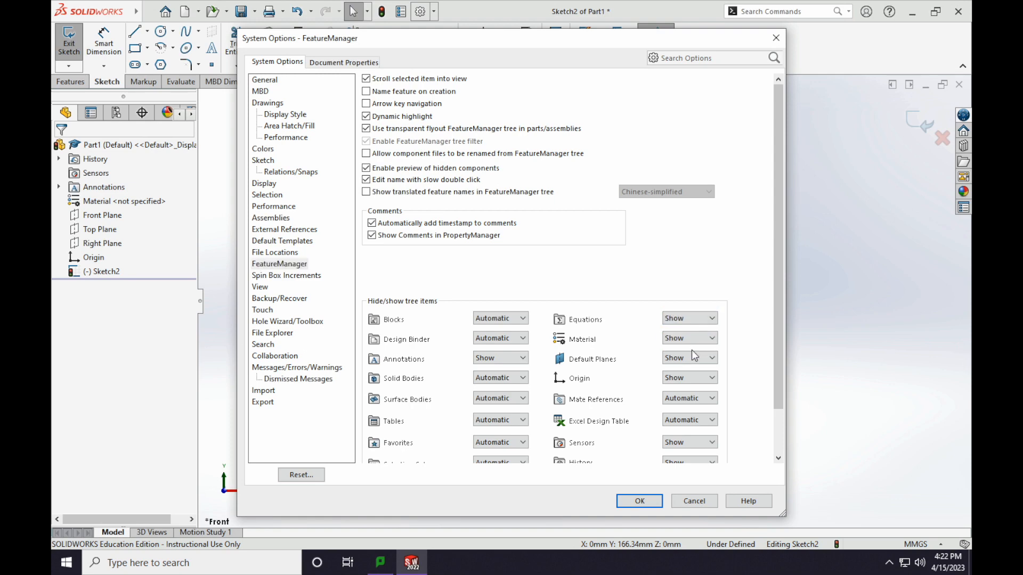
pyautogui.click(658, 504)
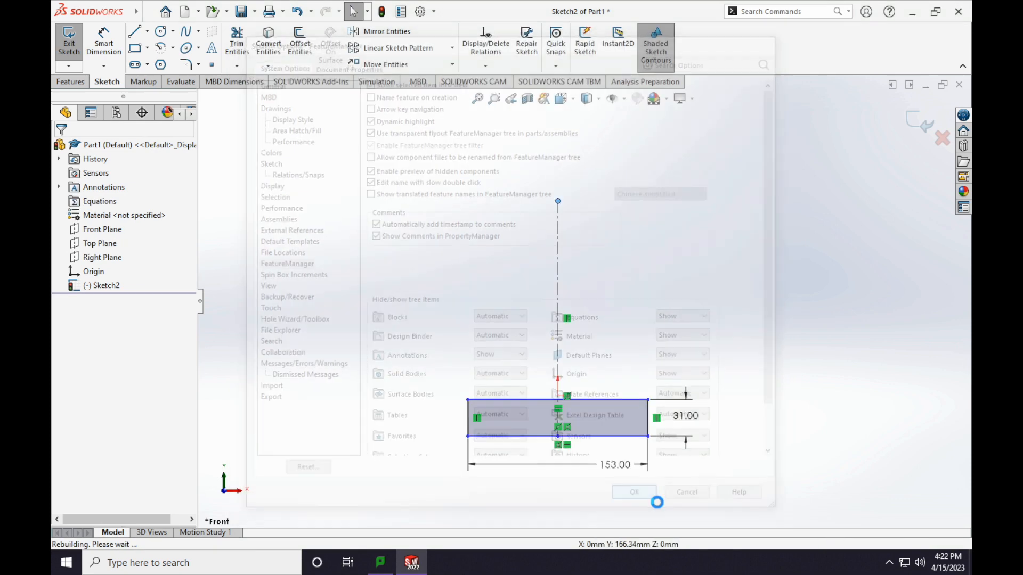
# Open the equation manager and add the global variables A = 250 and B = 10.
pyautogui.click(105, 205)
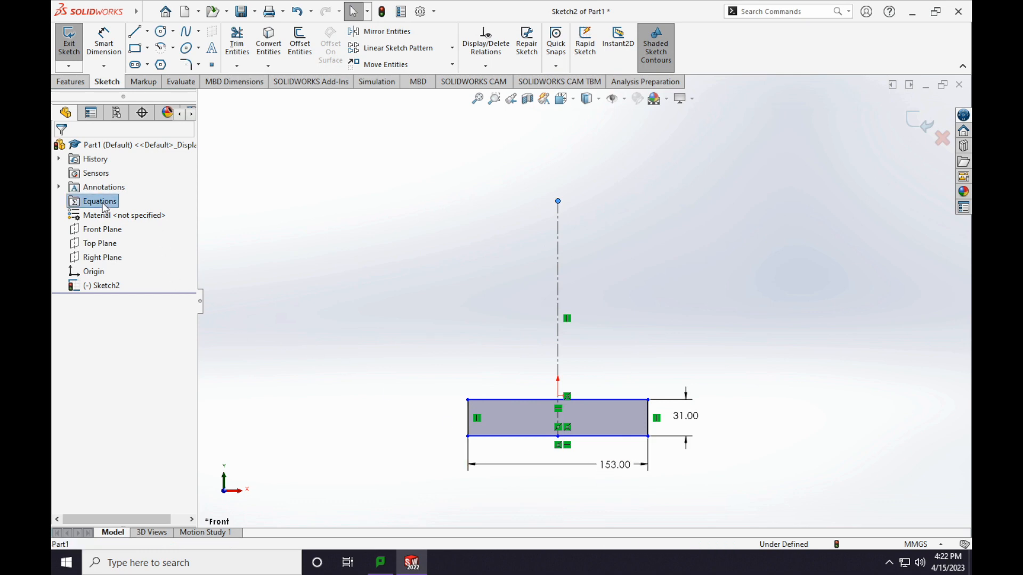
pyautogui.rightClick(105, 208)
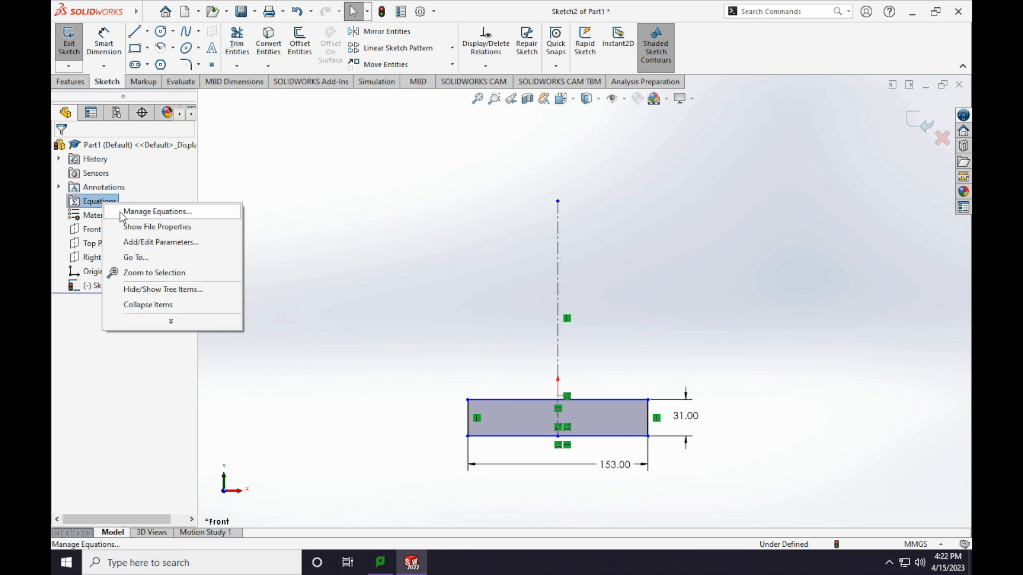
pyautogui.click(125, 213)
pyautogui.click(156, 78)
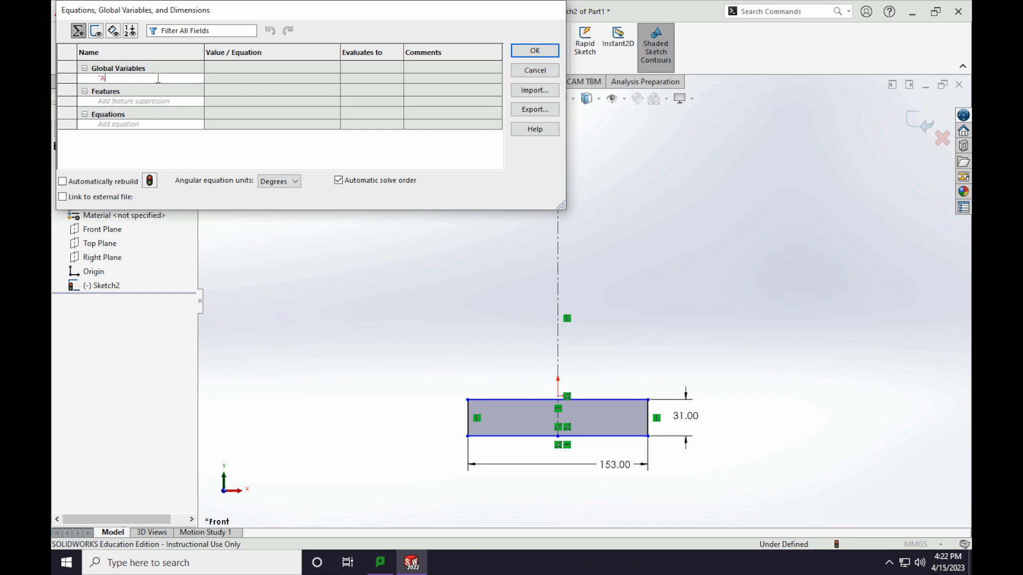
pyautogui.write('A')
pyautogui.press('Tab')
pyautogui.write('250')
pyautogui.press('Tab')
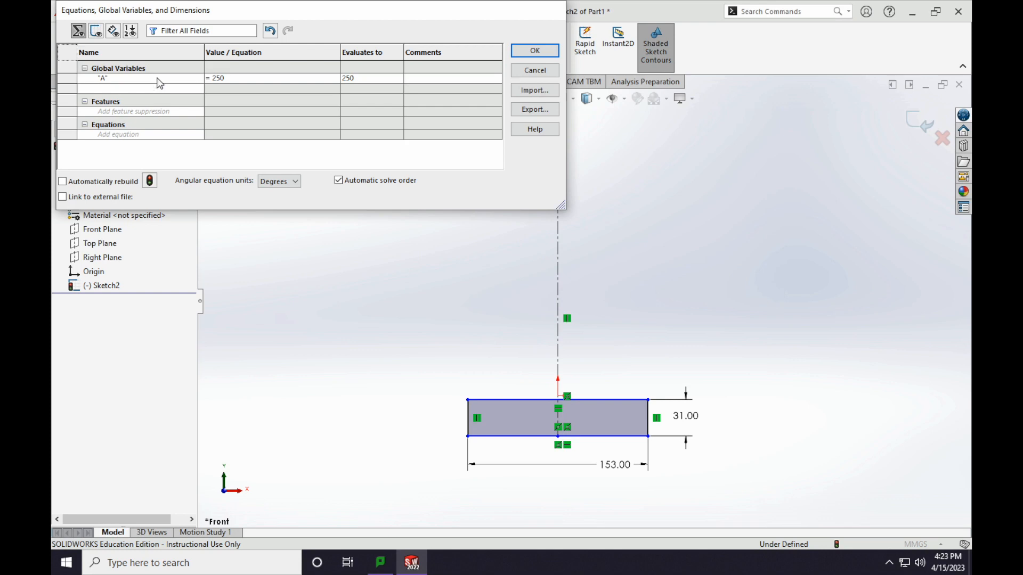
pyautogui.write('B')
pyautogui.press('Tab')
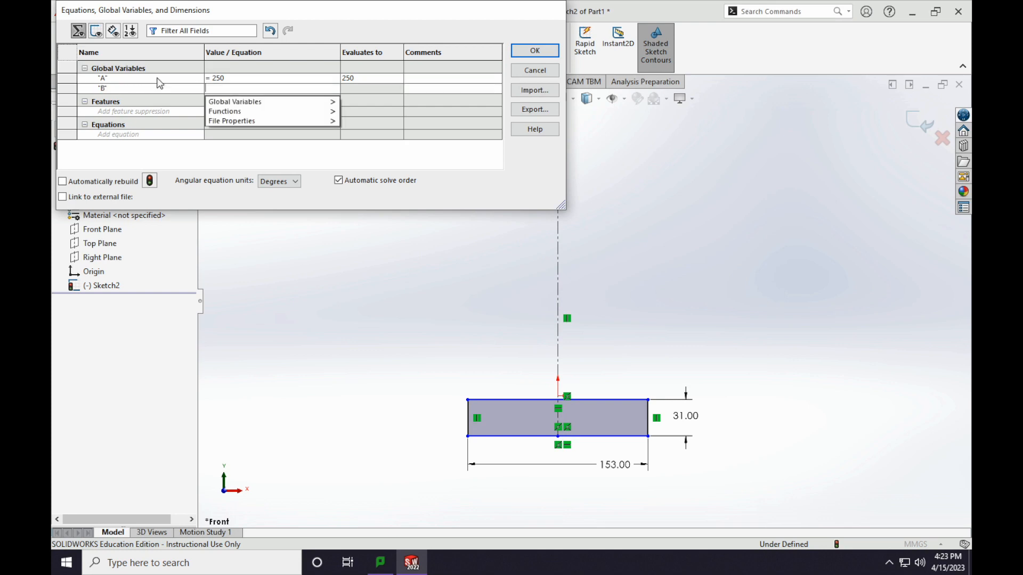
pyautogui.write('10')
pyautogui.press('Return')
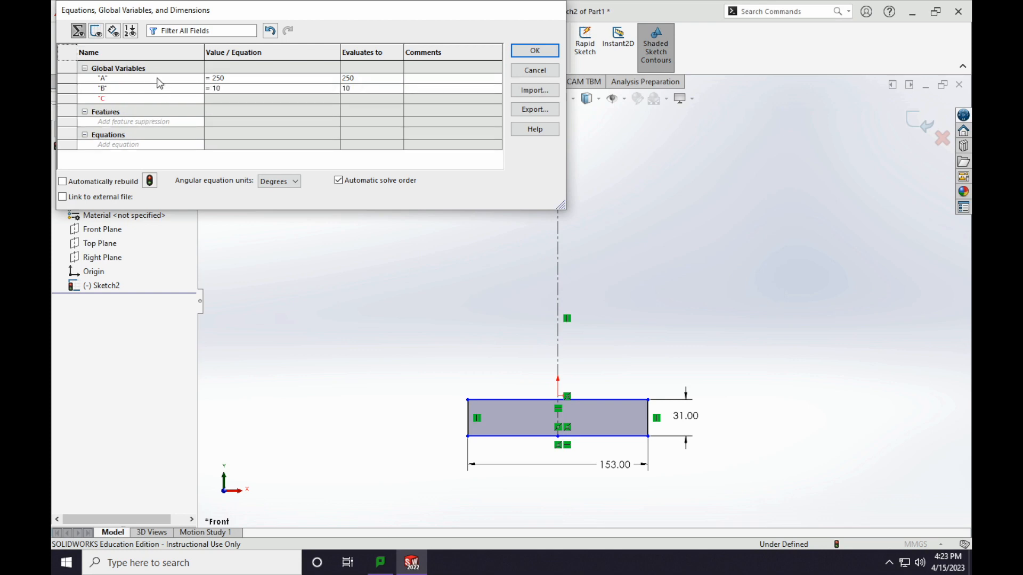
# Add the global variable C = 37 and accept the equation changes.
pyautogui.write('C')
pyautogui.press('Tab')
pyautogui.write('37')
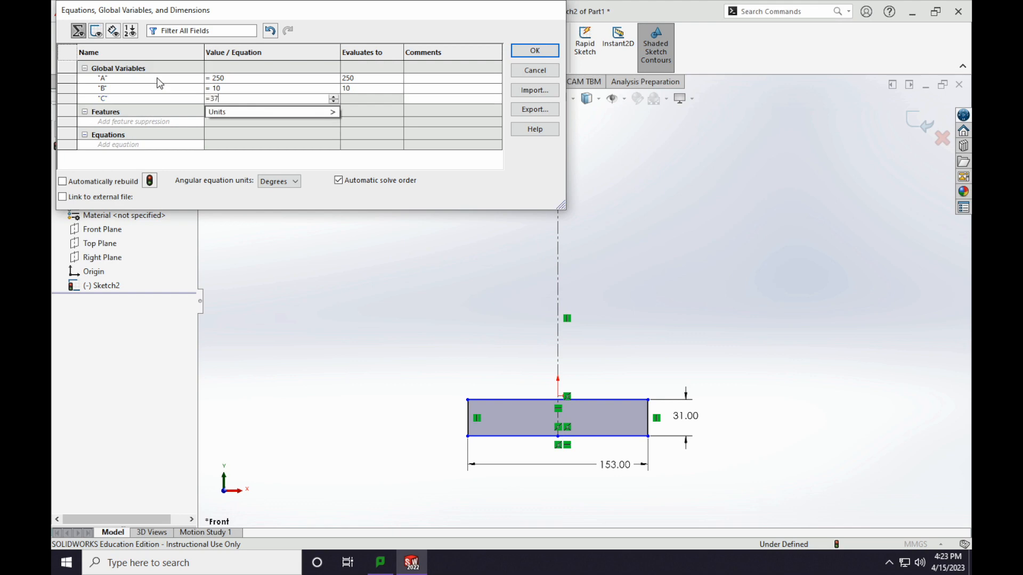
pyautogui.press('Return')
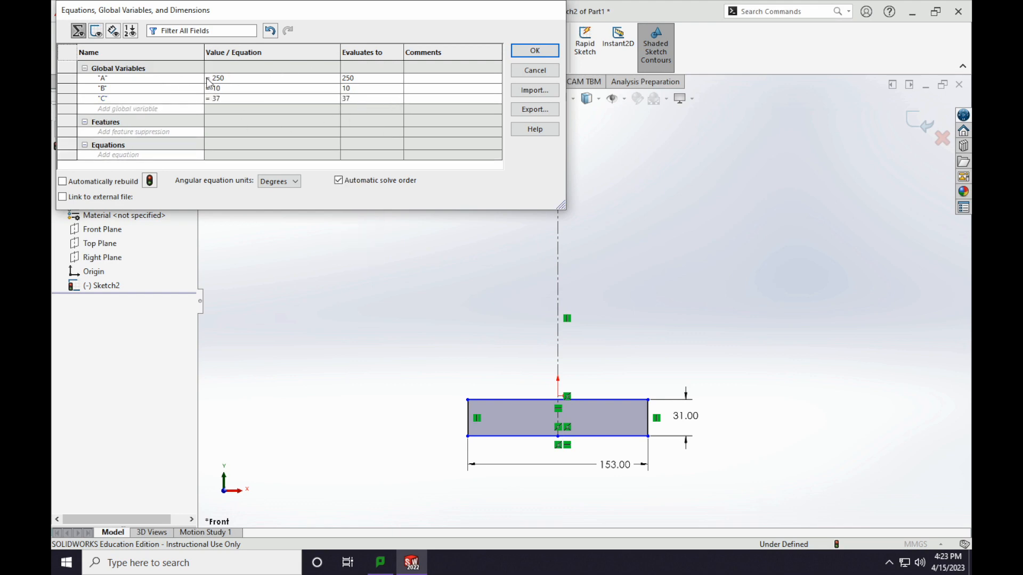
pyautogui.click(535, 50)
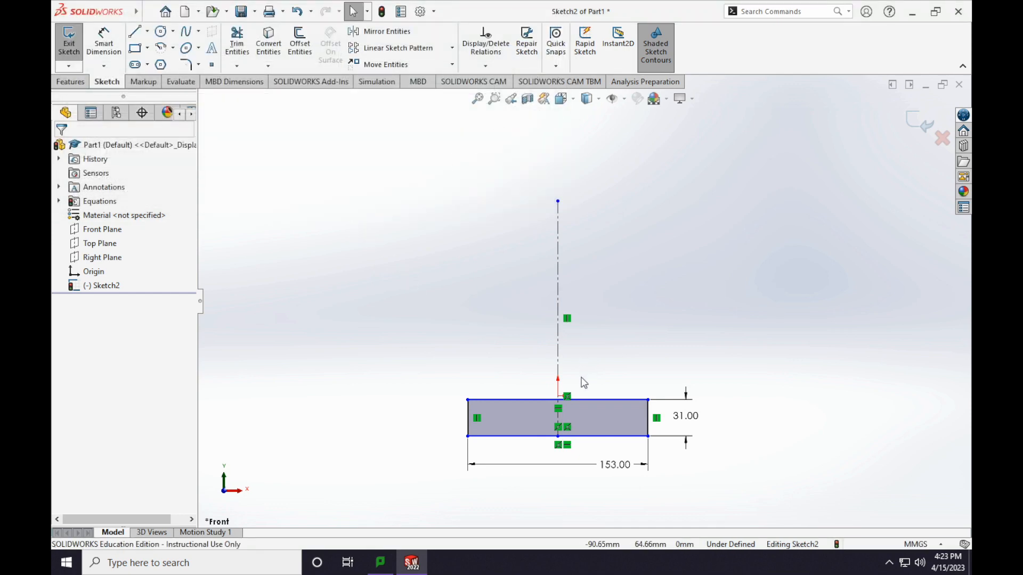
# Sketch two concentric circles centred on the centerline near its upper end, about 56 mm and 39 mm in diameter.
pyautogui.click(160, 31)
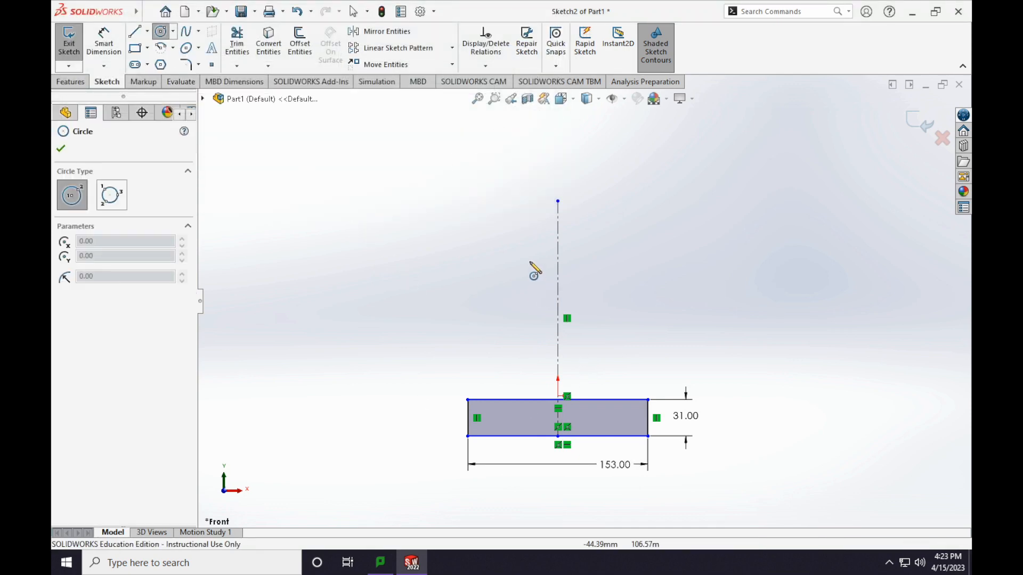
pyautogui.click(557, 214)
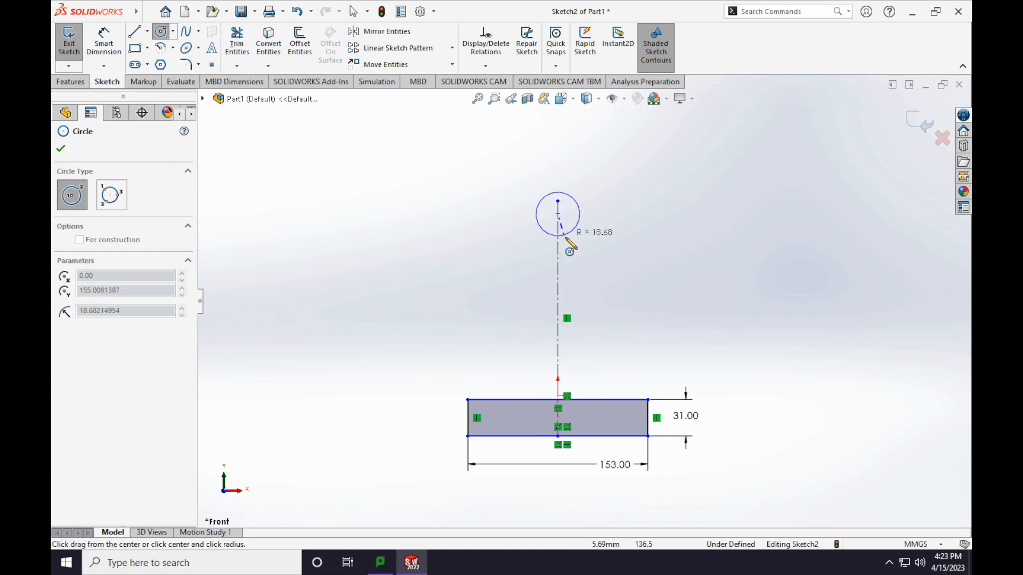
pyautogui.click(581, 238)
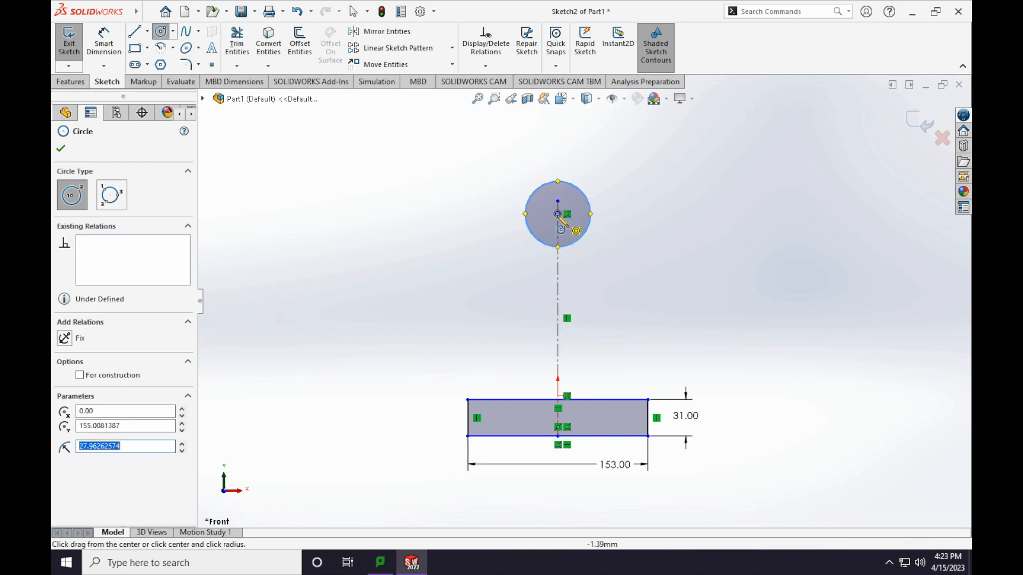
pyautogui.click(558, 213)
pyautogui.click(572, 233)
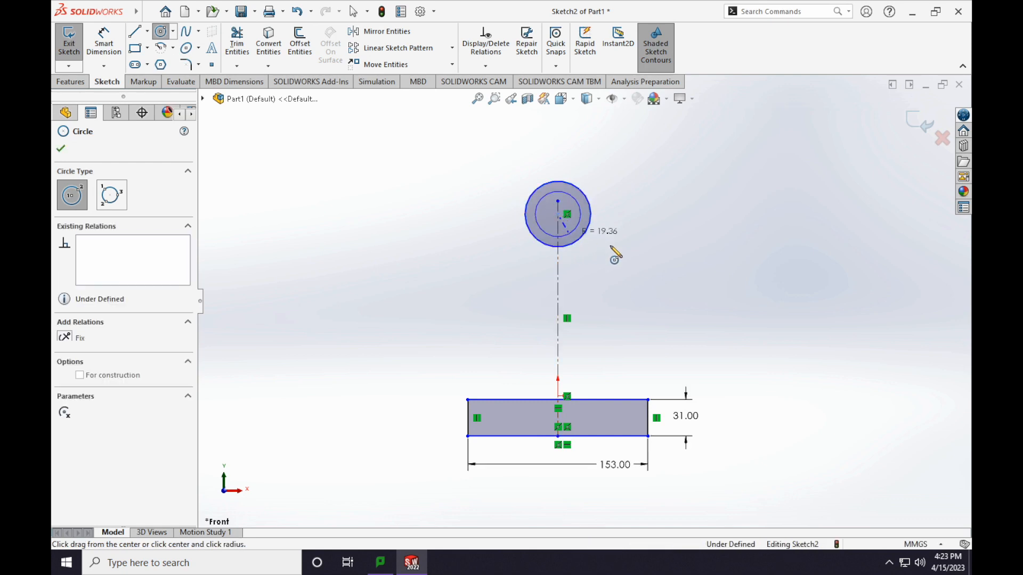
pyautogui.press('Escape')
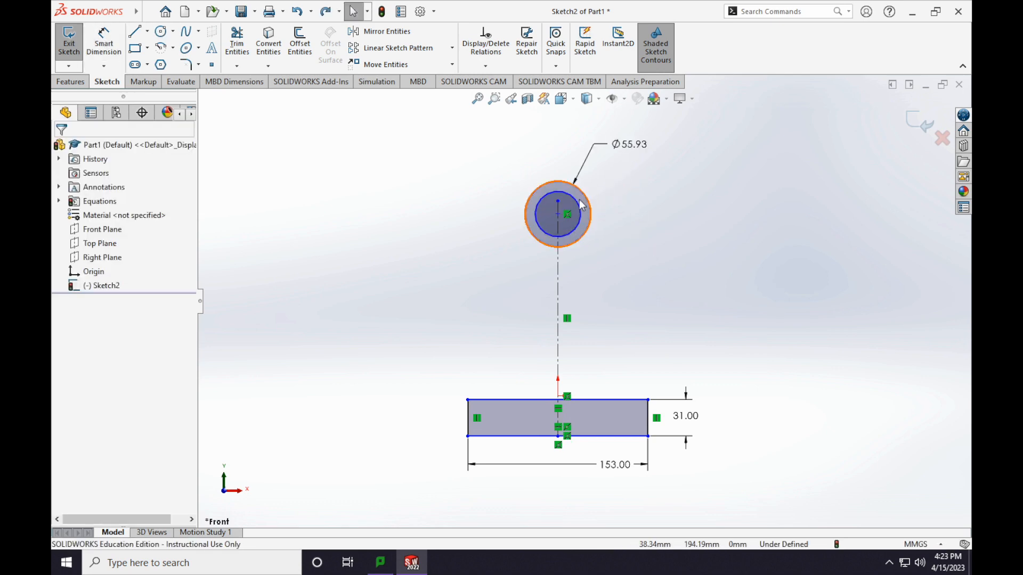
# Dimension the upper concentric circles, setting the inner diameter to 20 mm and the outer diameter to 40 mm.
pyautogui.click(554, 193)
pyautogui.moveTo(611, 257); pyautogui.dragTo(607, 221, button='right')
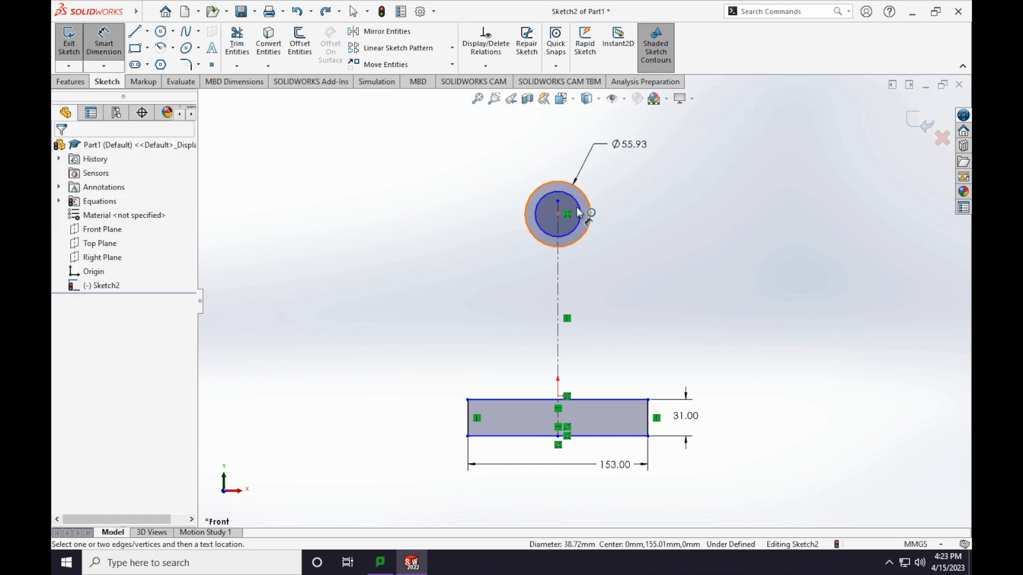
pyautogui.click(579, 209)
pyautogui.click(627, 186)
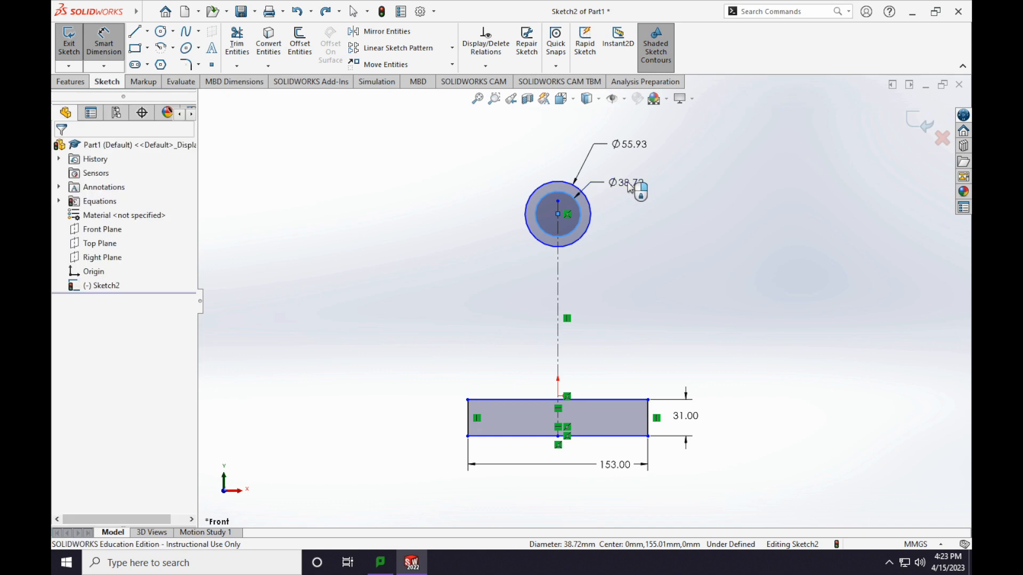
pyautogui.write('20')
pyautogui.press('Return')
pyautogui.doubleClick(631, 144)
pyautogui.write('40')
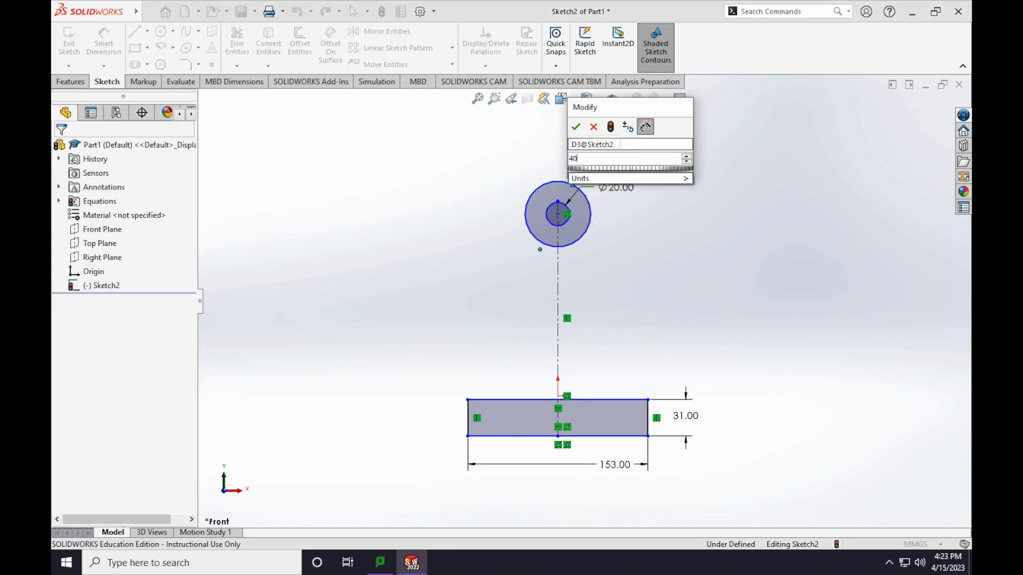
pyautogui.press('Return')
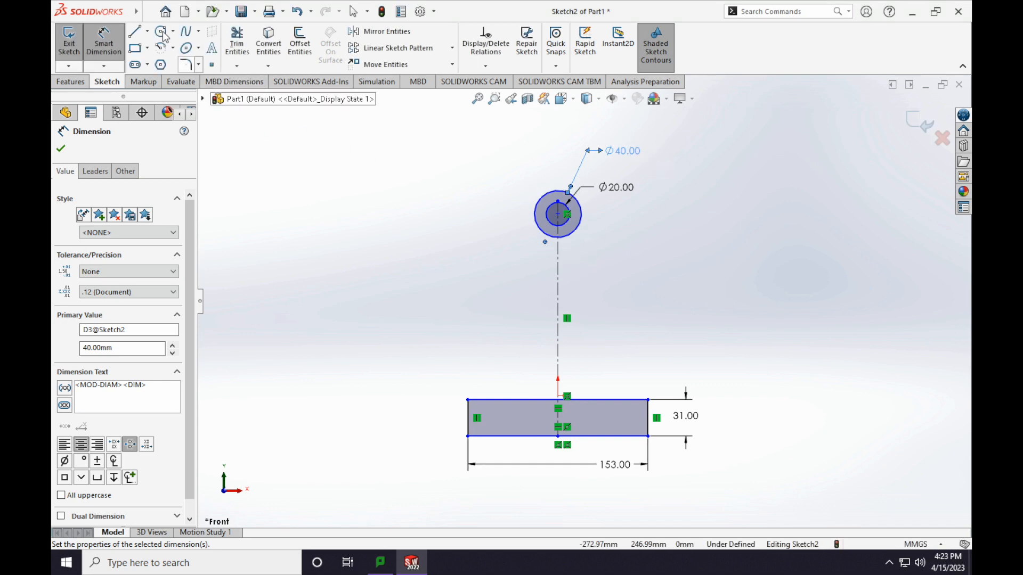
# Draw two slanted lines joining the outer upper circle's side quadrant points to the rectangle's top corners on the same side.
pyautogui.click(135, 31)
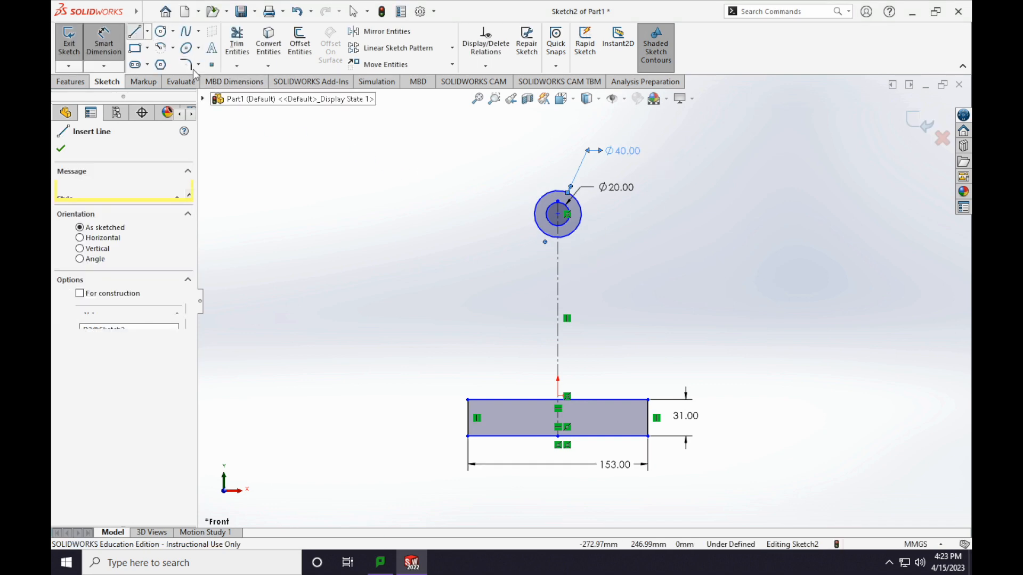
pyautogui.click(581, 214)
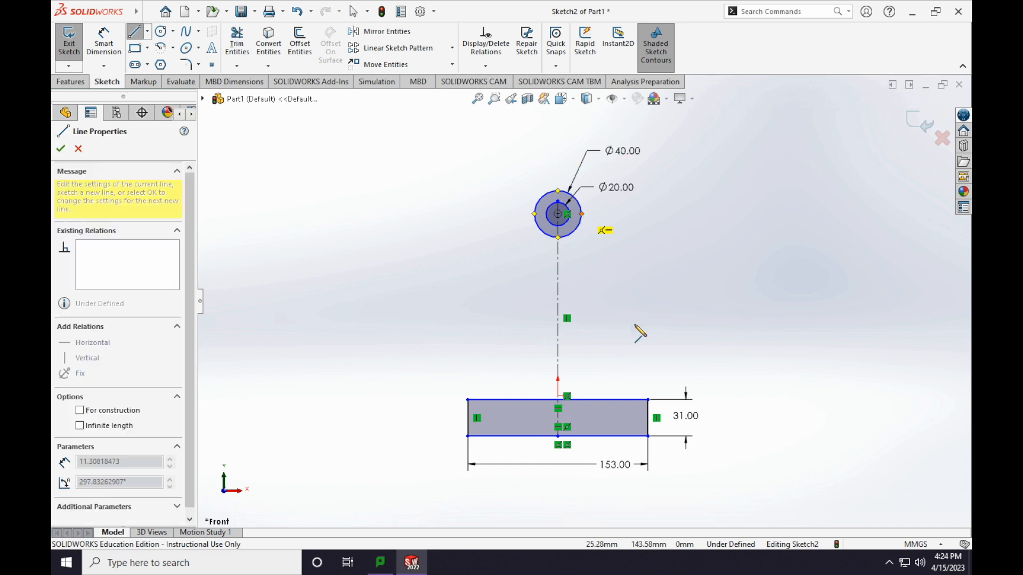
pyautogui.click(649, 400)
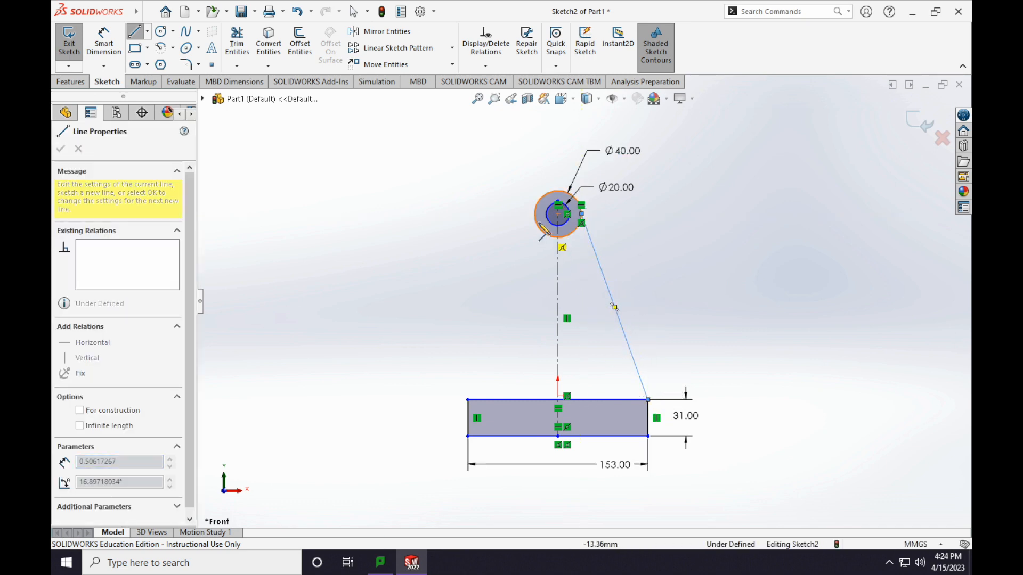
pyautogui.click(534, 214)
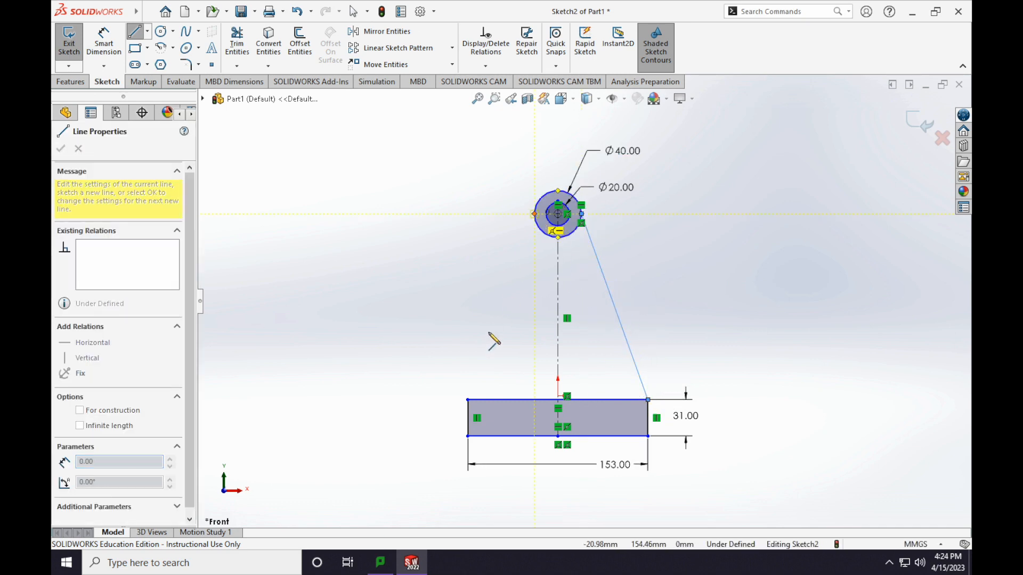
pyautogui.doubleClick(469, 400)
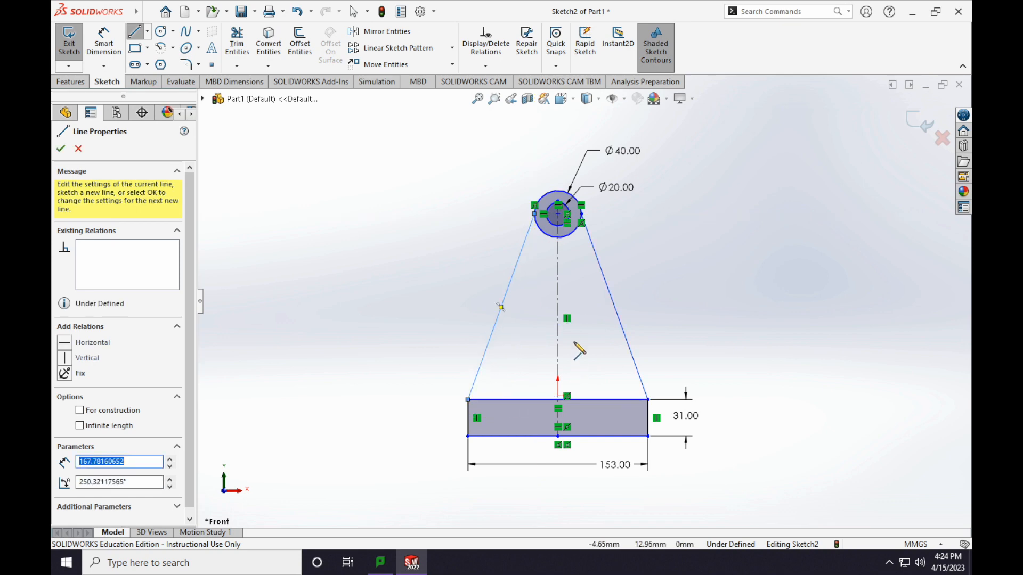
# Sketch a circle centred on the centerline and tangent to the rectangle's top edge, and set its diameter to 52 mm.
pyautogui.scroll(-2, 529, 219)
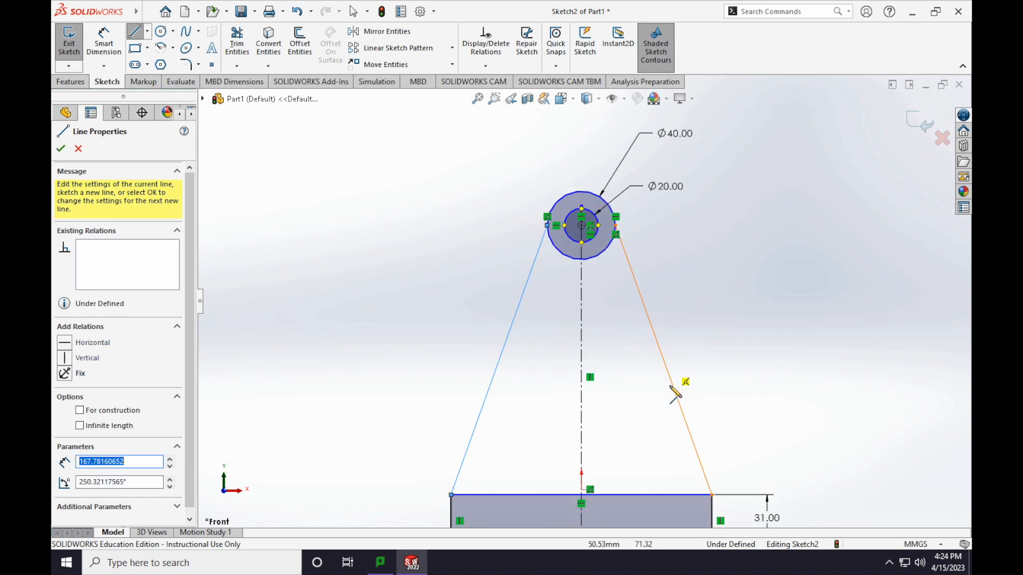
pyautogui.scroll(2, 671, 397)
pyautogui.scroll(-1, 667, 448)
pyautogui.scroll(-1, 539, 392)
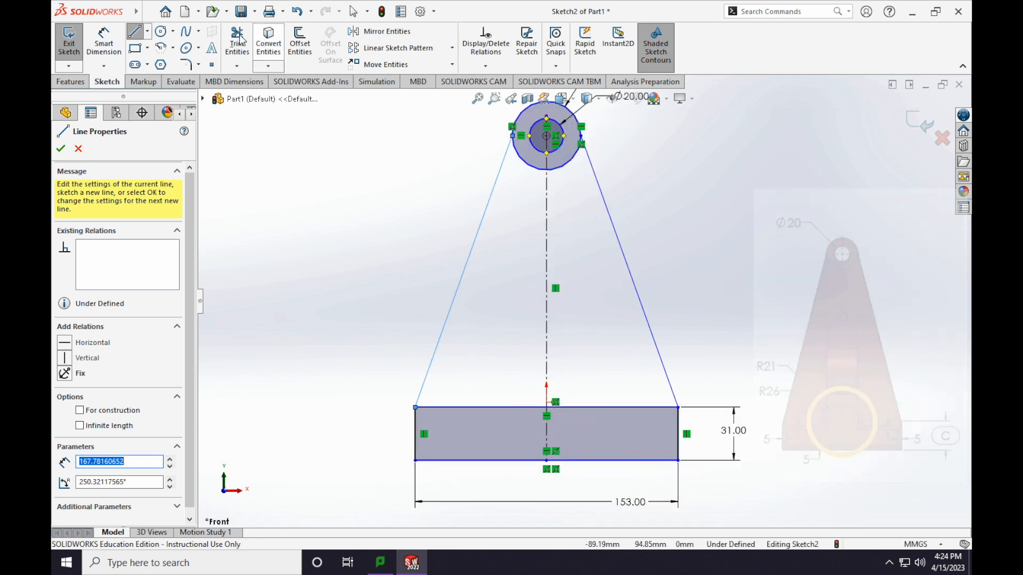
pyautogui.click(163, 34)
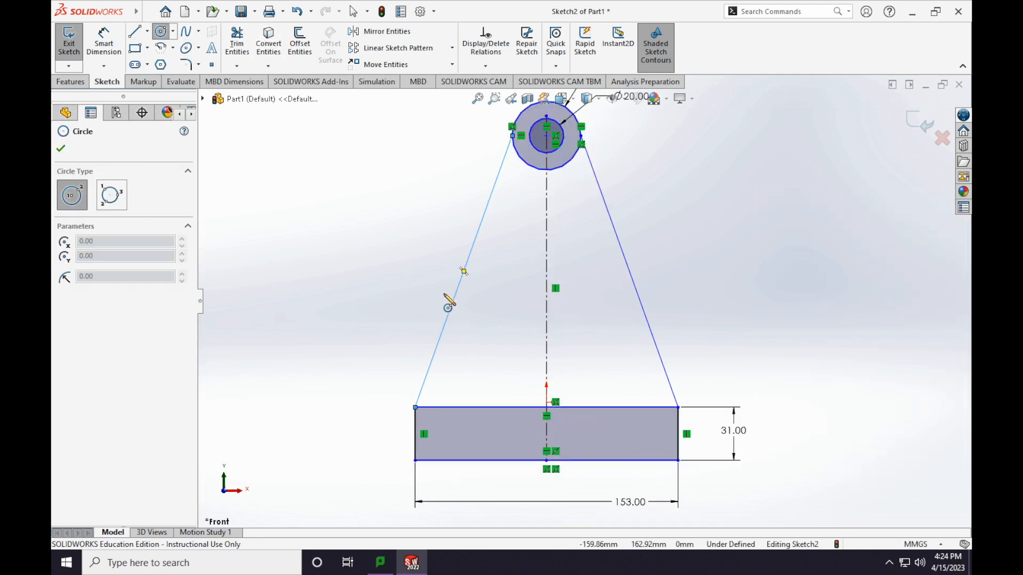
pyautogui.click(546, 370)
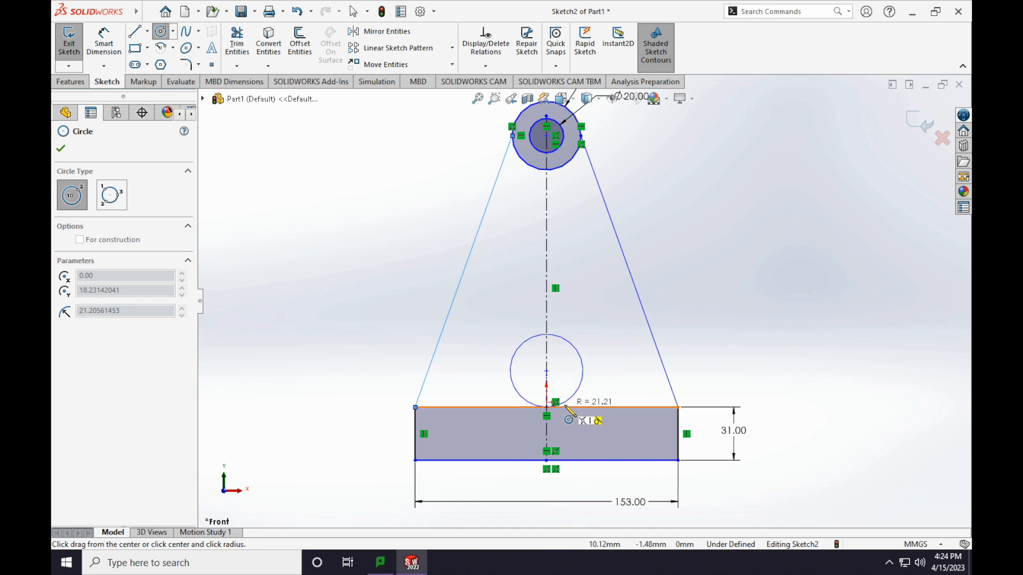
pyautogui.click(566, 408)
pyautogui.moveTo(592, 389); pyautogui.dragTo(596, 368, button='right')
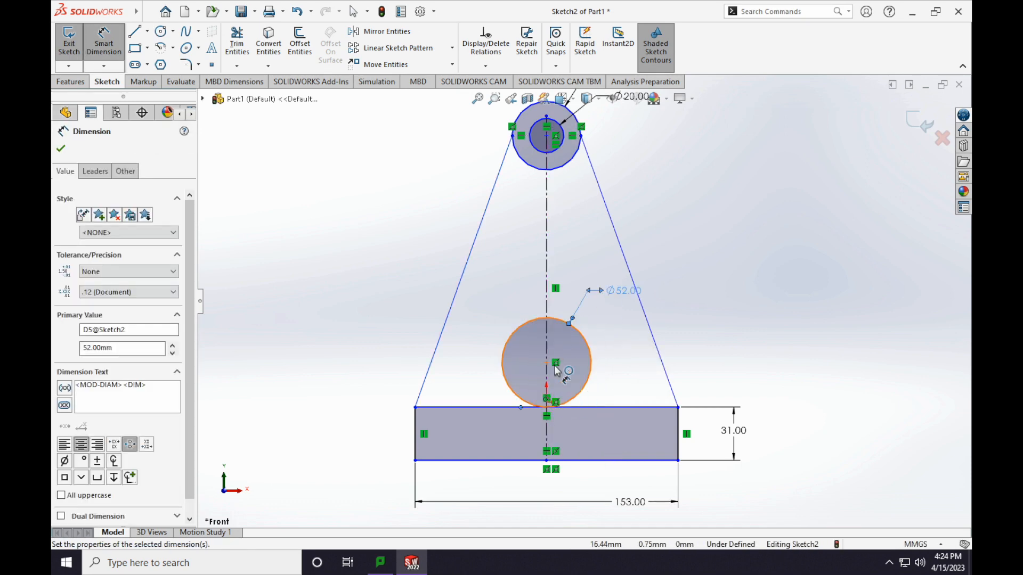
# Sketch a smaller circle about 31 mm in diameter, concentric with and inside the 52 mm circle.
pyautogui.click(161, 31)
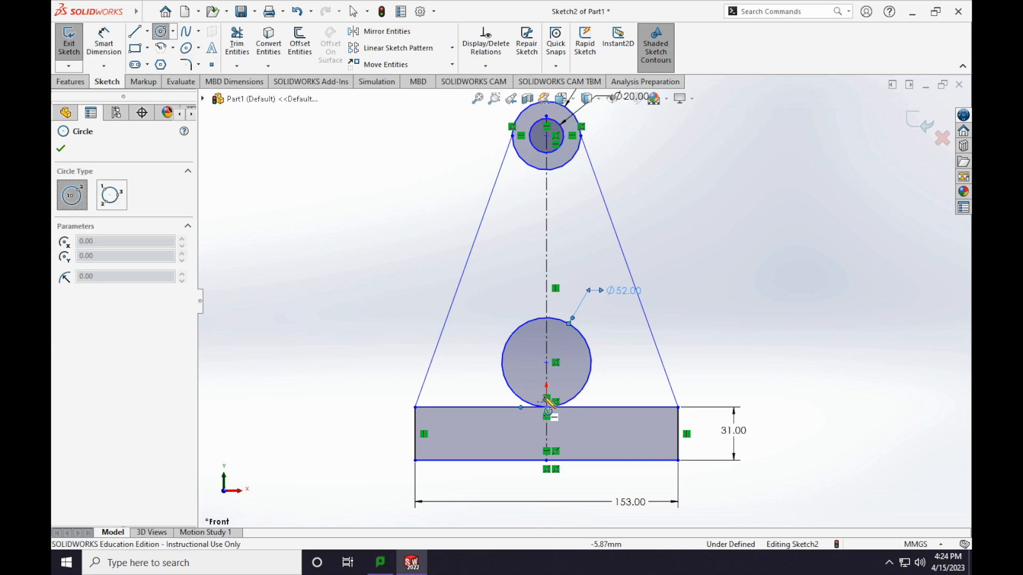
pyautogui.moveTo(547, 363); pyautogui.dragTo(573, 371)
pyautogui.click(570, 349)
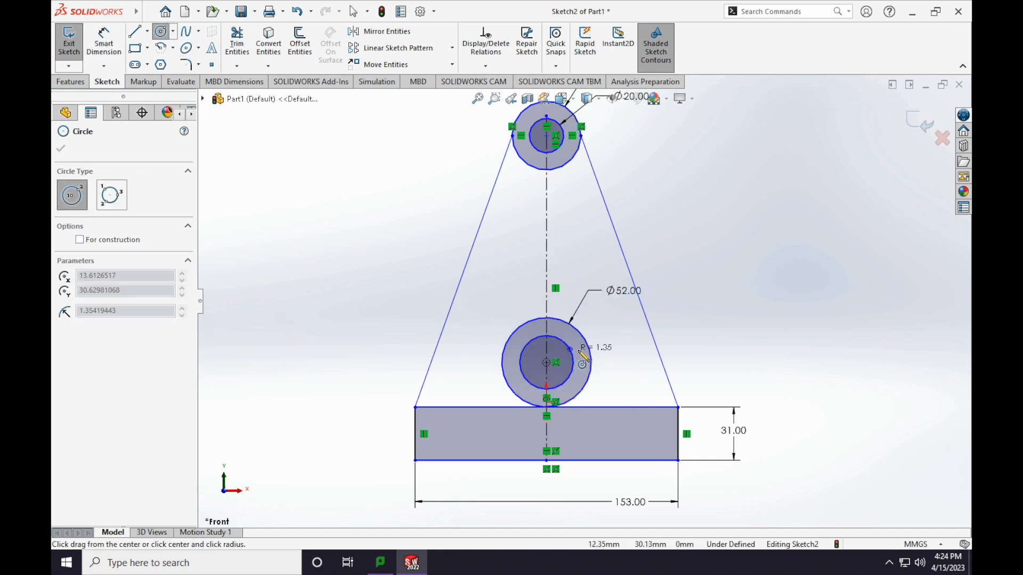
pyautogui.press('Escape')
# Dimension the inner lower circle with a diameter of 21*2 mm.
pyautogui.moveTo(613, 338); pyautogui.dragTo(613, 313, button='right')
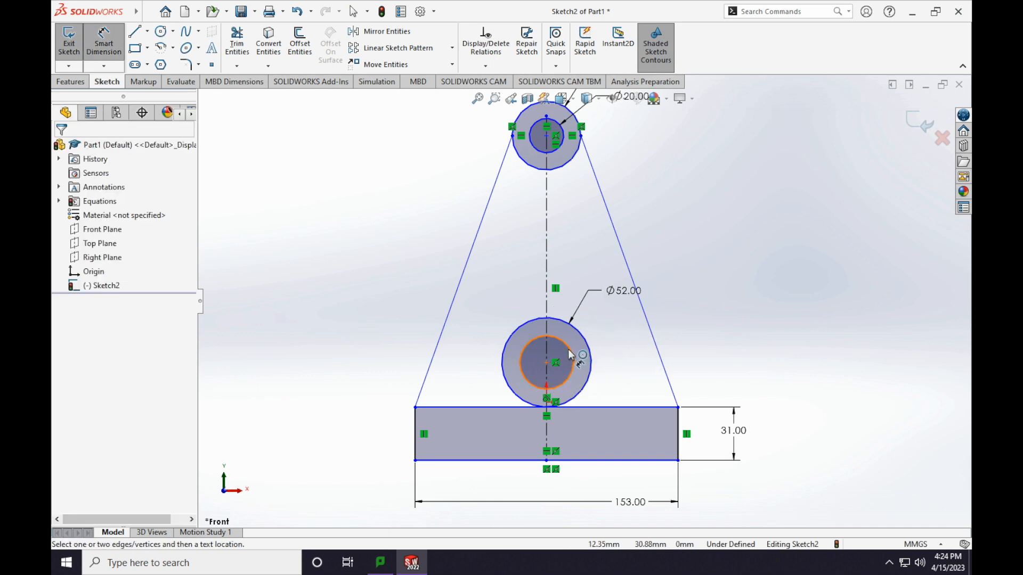
pyautogui.click(569, 350)
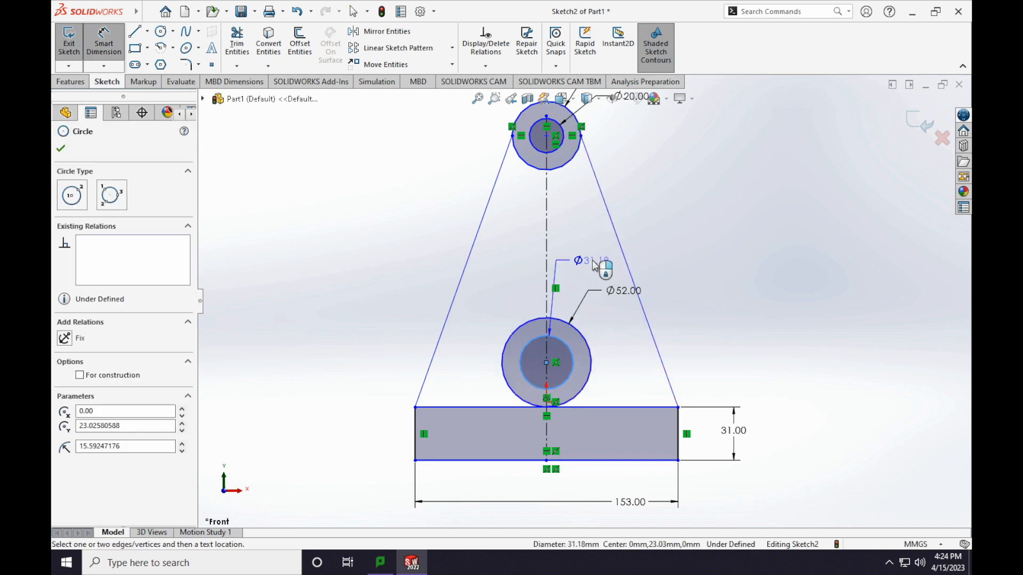
pyautogui.click(595, 265)
pyautogui.write('2')
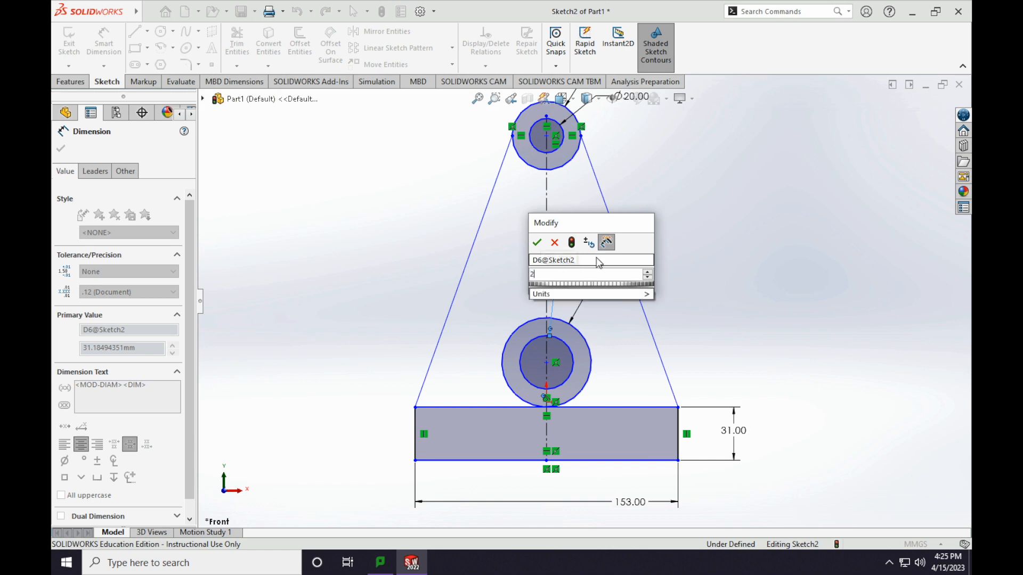
pyautogui.write('1*2')
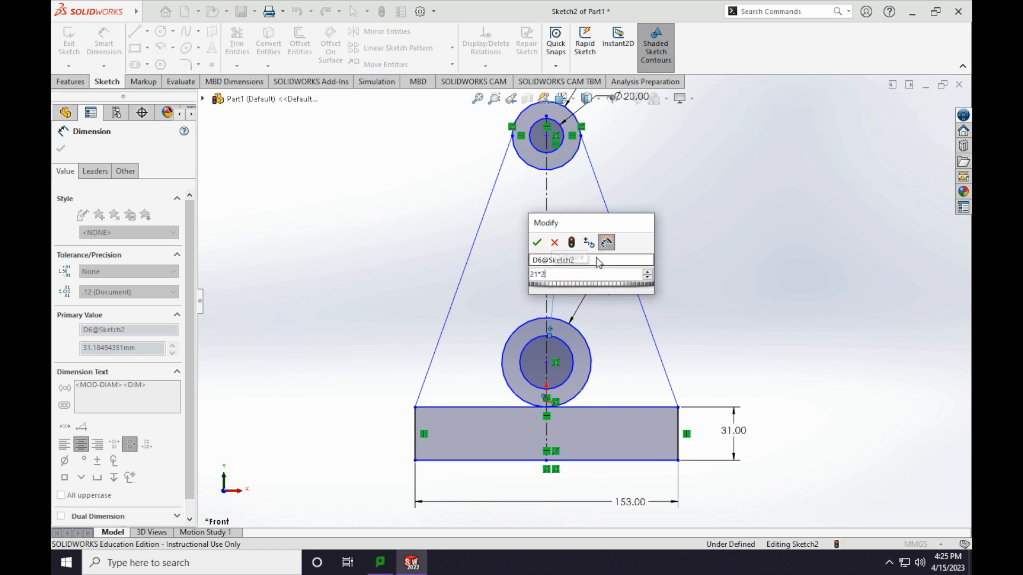
pyautogui.press('Return')
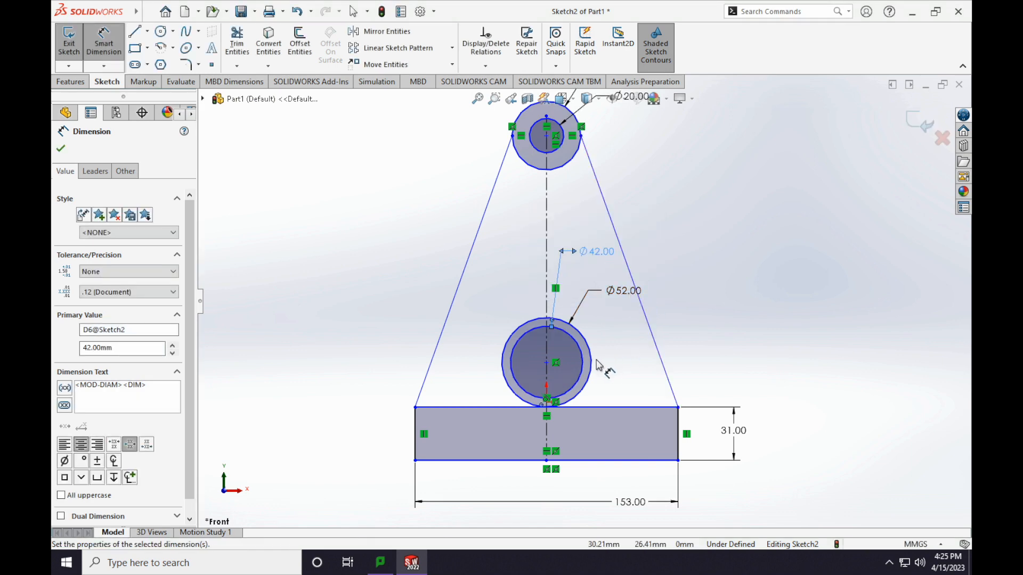
pyautogui.press('Escape')
# Dimension the vertical distance from the lower circles' centre to the base's bottom edge, linking it to global variable C.
pyautogui.scroll(1, 615, 254)
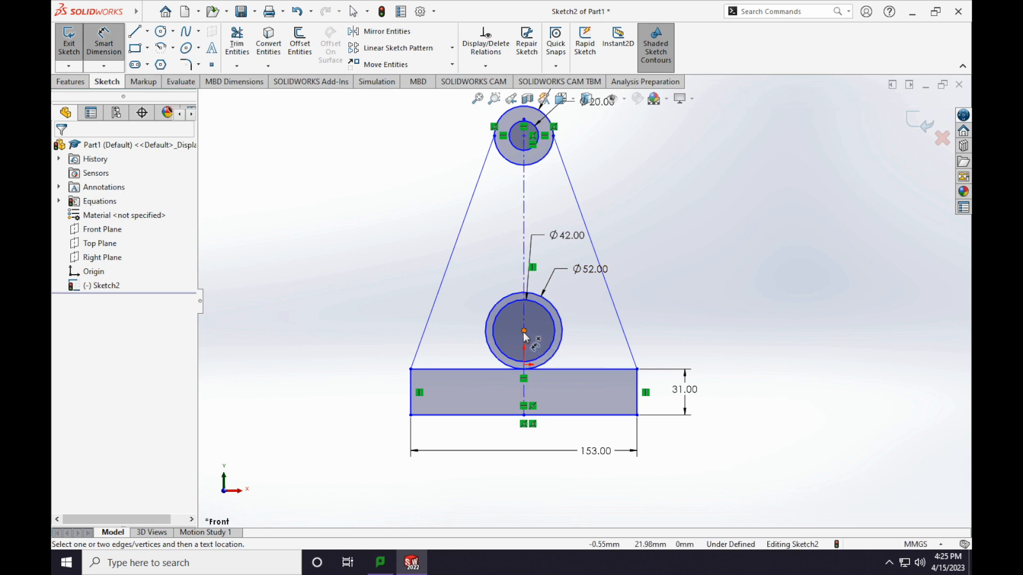
pyautogui.click(524, 331)
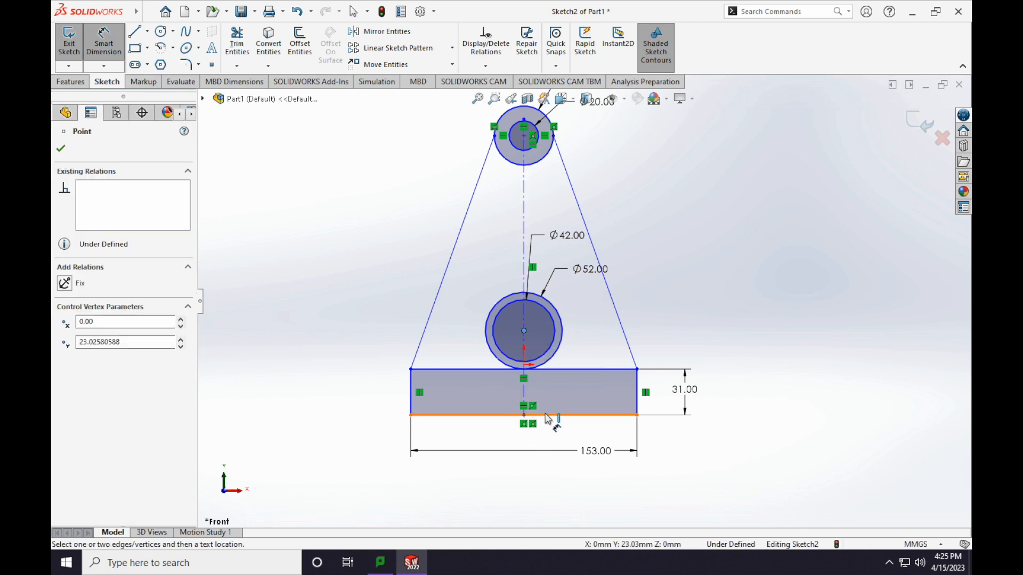
pyautogui.click(548, 416)
pyautogui.click(755, 384)
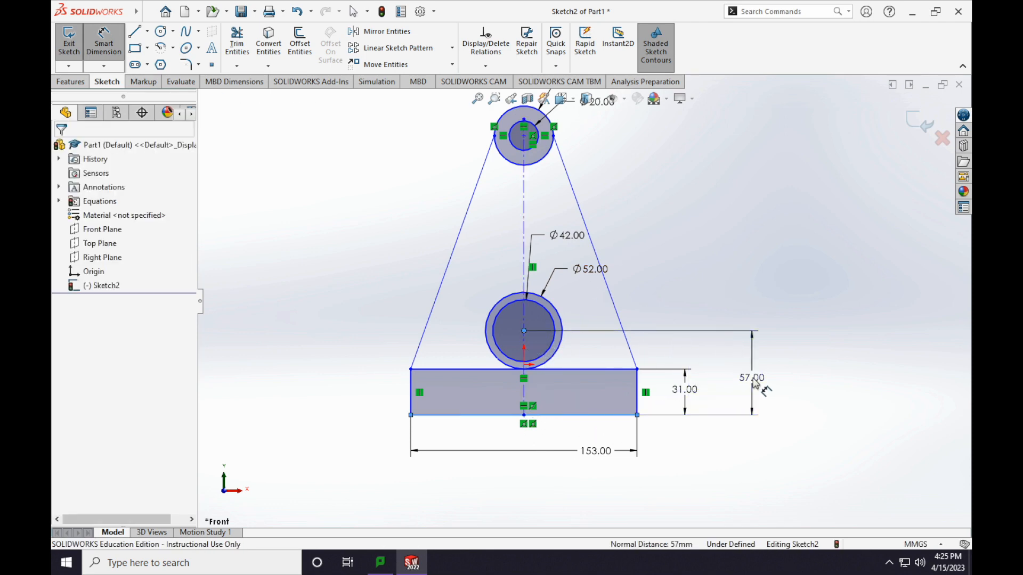
pyautogui.write('=')
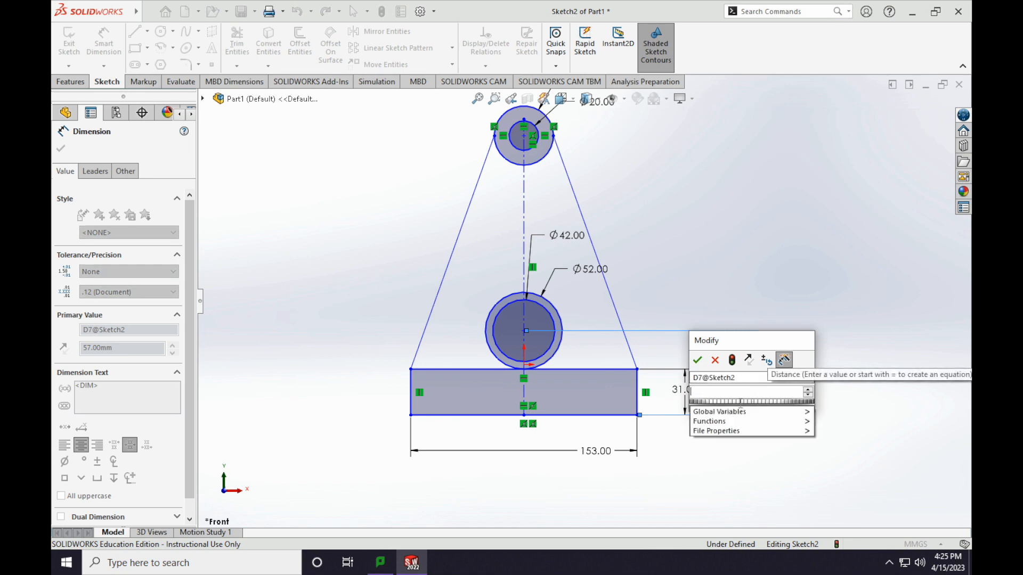
pyautogui.moveTo(708, 415)
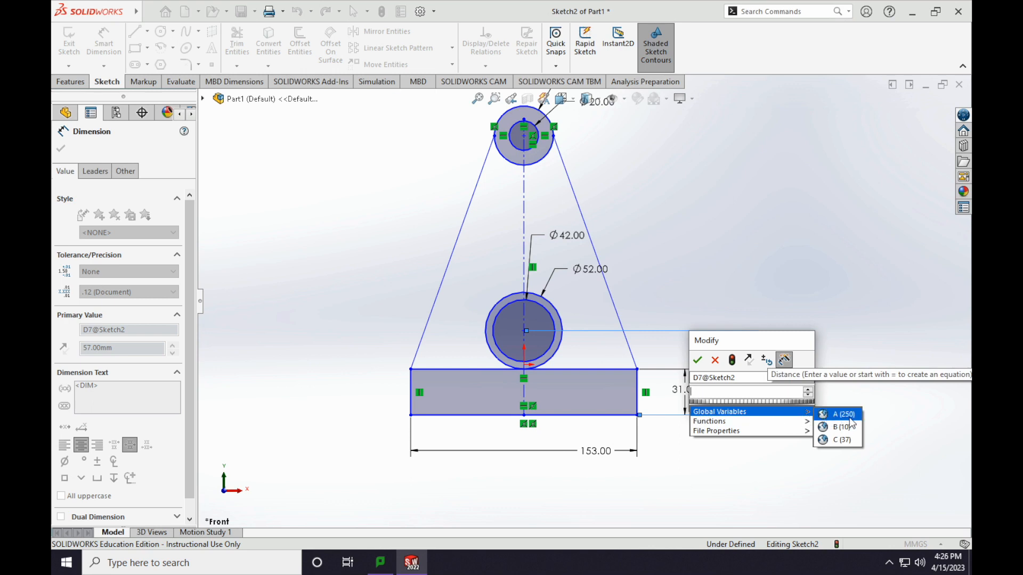
pyautogui.click(847, 440)
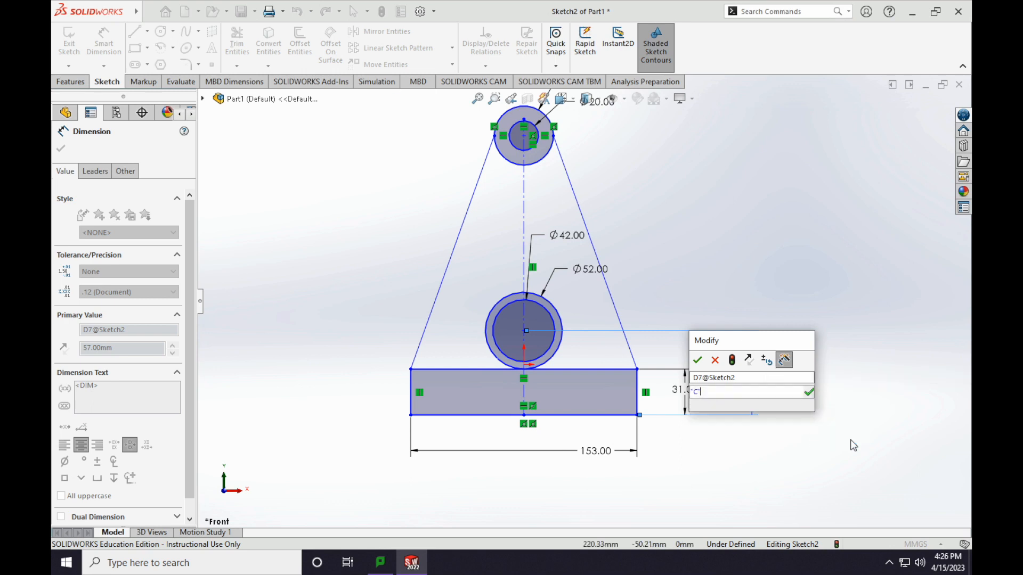
pyautogui.click(809, 393)
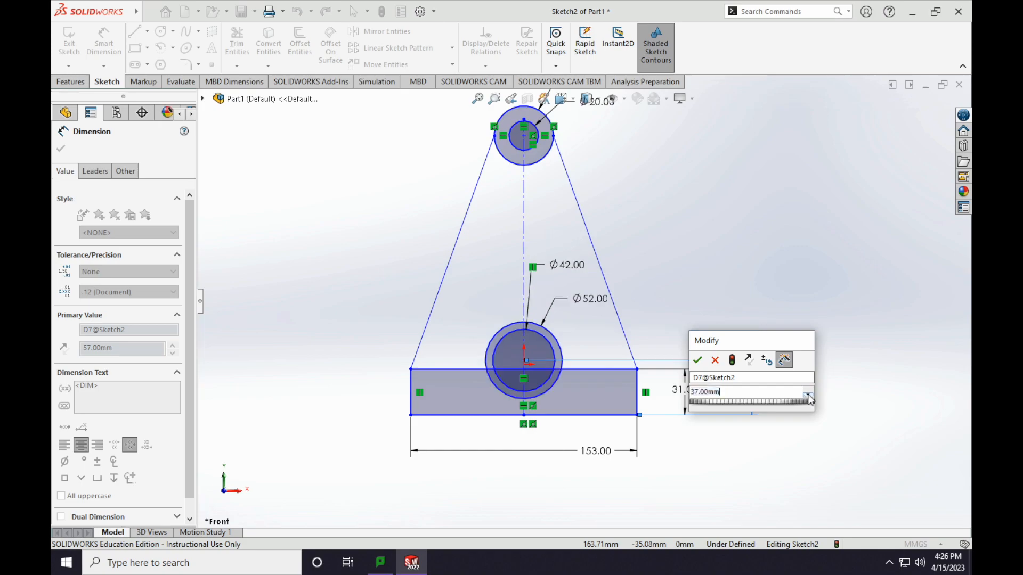
pyautogui.click(697, 361)
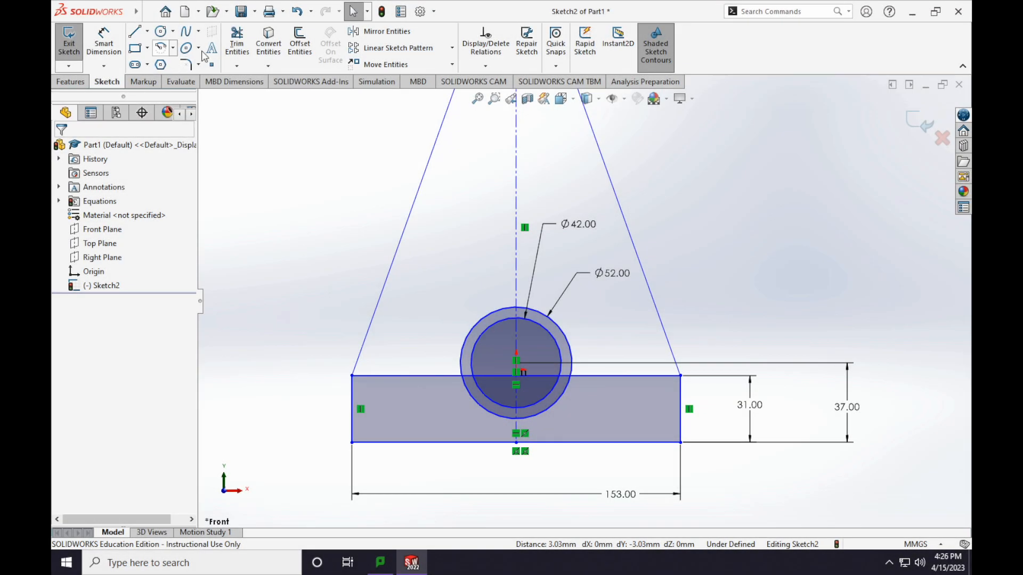
# Offset all four edges of the base rectangle inward by 5 mm.
pyautogui.click(301, 40)
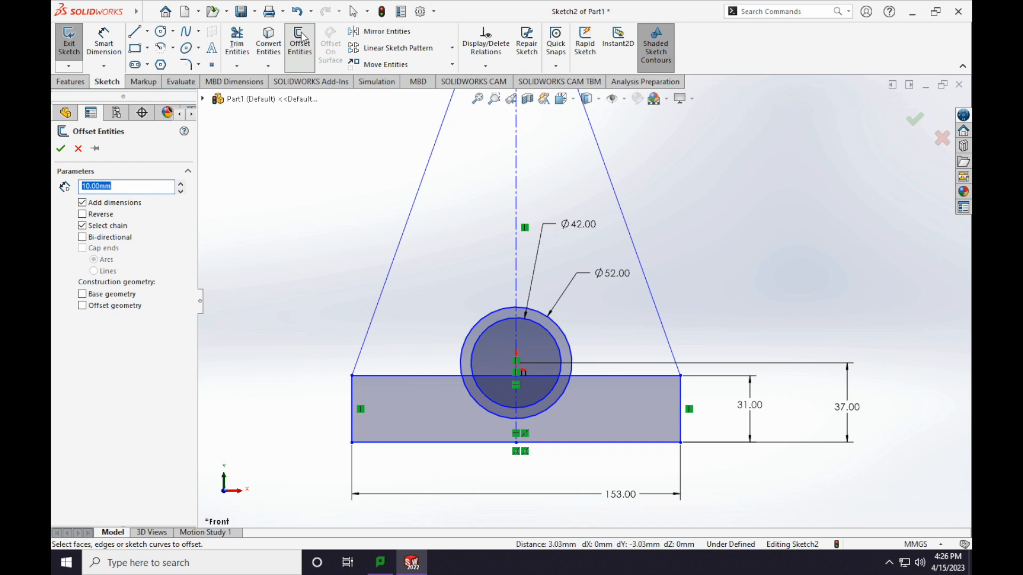
pyautogui.click(450, 376)
pyautogui.click(356, 394)
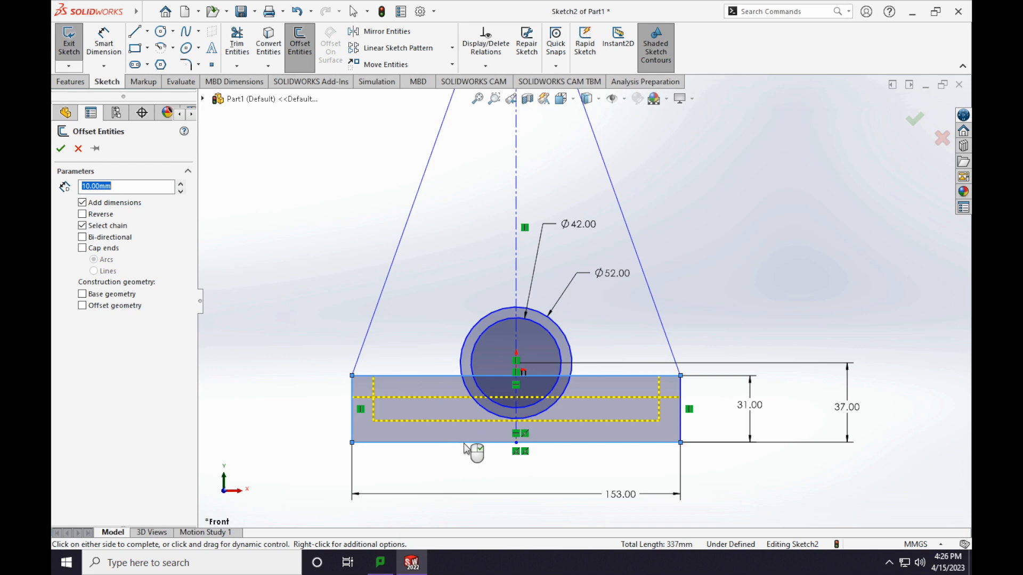
pyautogui.click(682, 410)
pyautogui.press('Return')
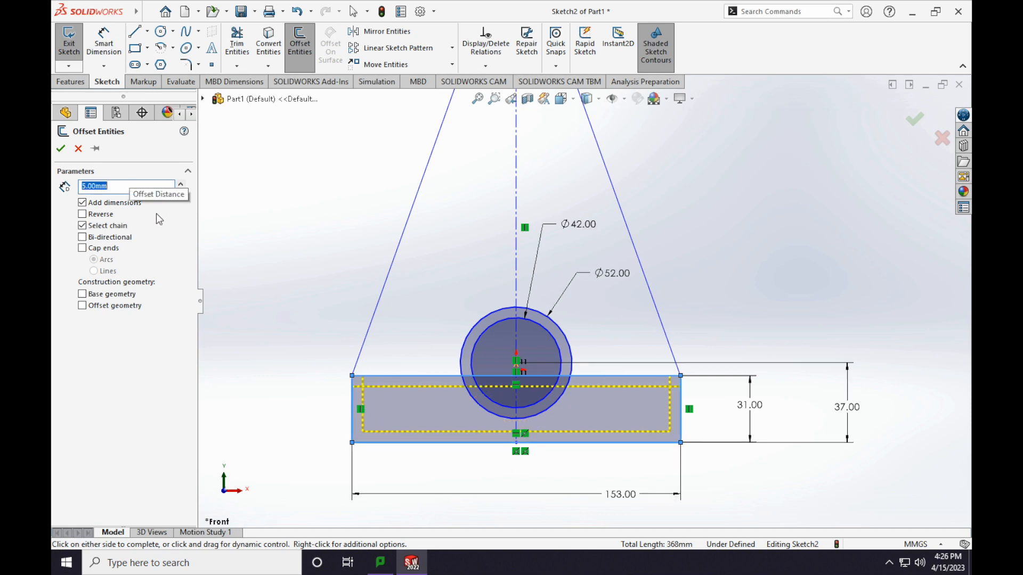
pyautogui.click(104, 219)
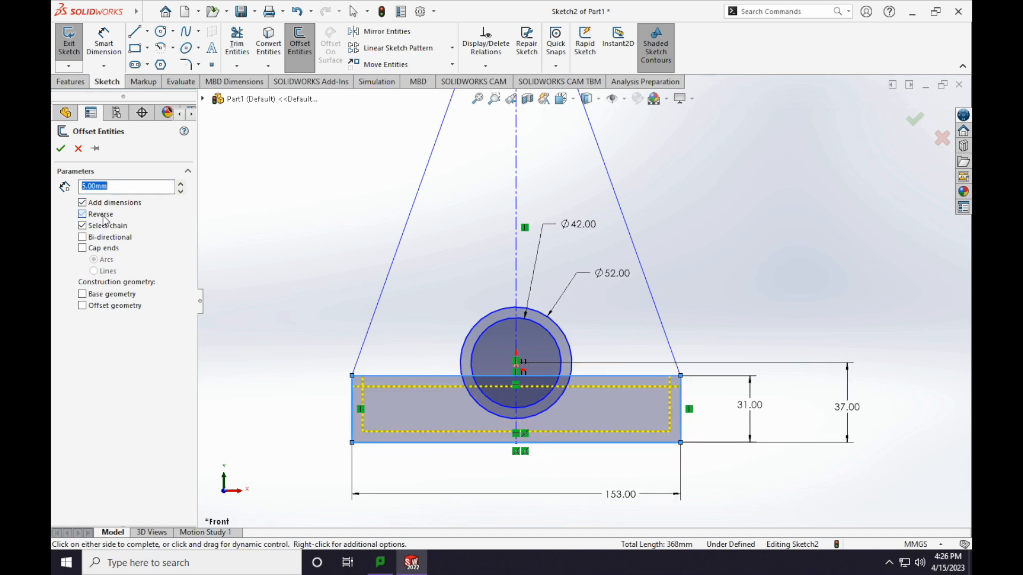
pyautogui.click(61, 150)
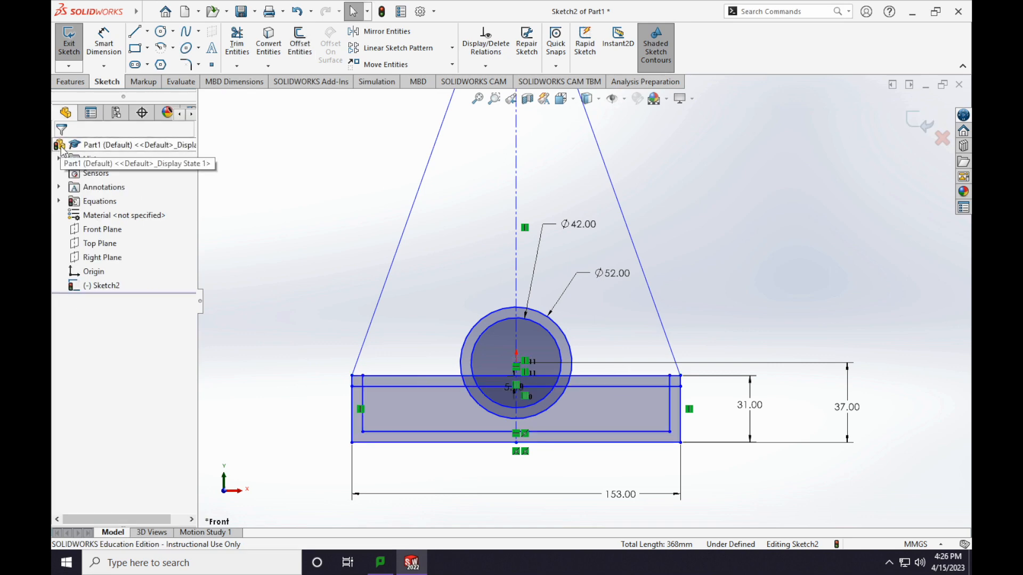
# Try to trim the overhanging left end of the upper offset line, and undo the last trim.
pyautogui.click(300, 46)
pyautogui.click(300, 45)
pyautogui.click(238, 44)
pyautogui.click(360, 385)
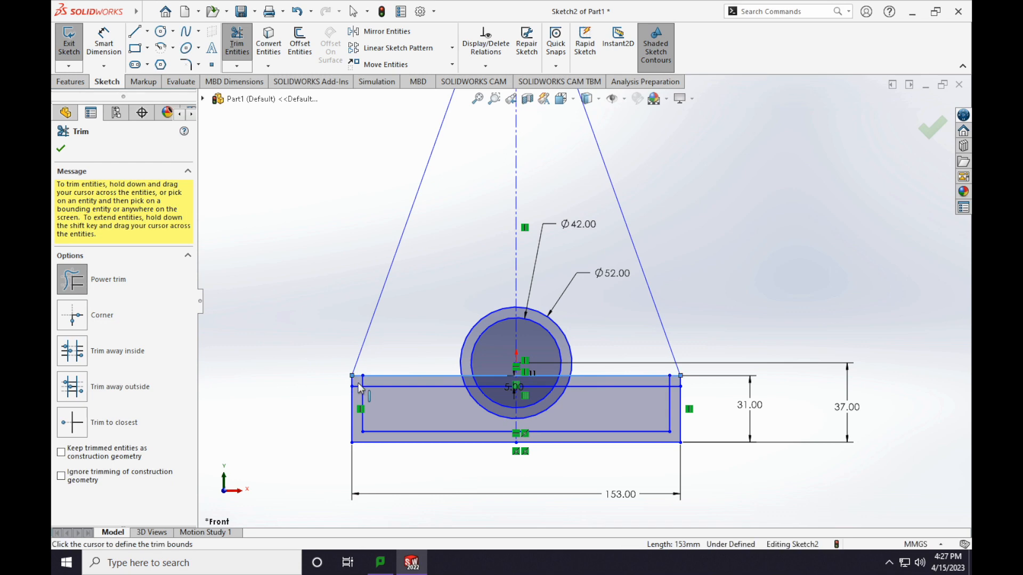
pyautogui.click(360, 388)
pyautogui.click(359, 386)
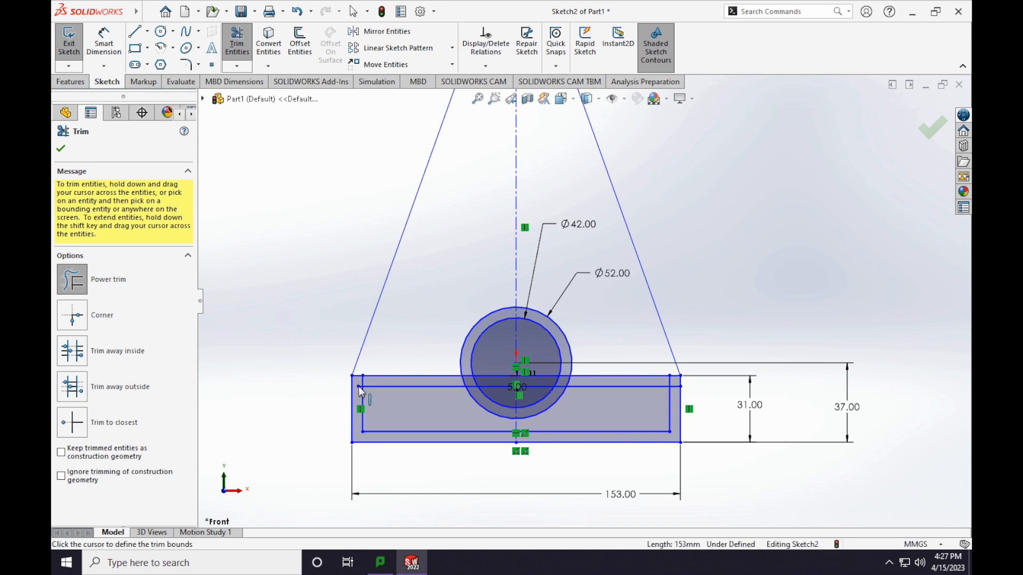
pyautogui.click(359, 386)
pyautogui.hotkey('ctrl', 'z')
pyautogui.scroll(-3, 373, 422)
pyautogui.click(393, 332)
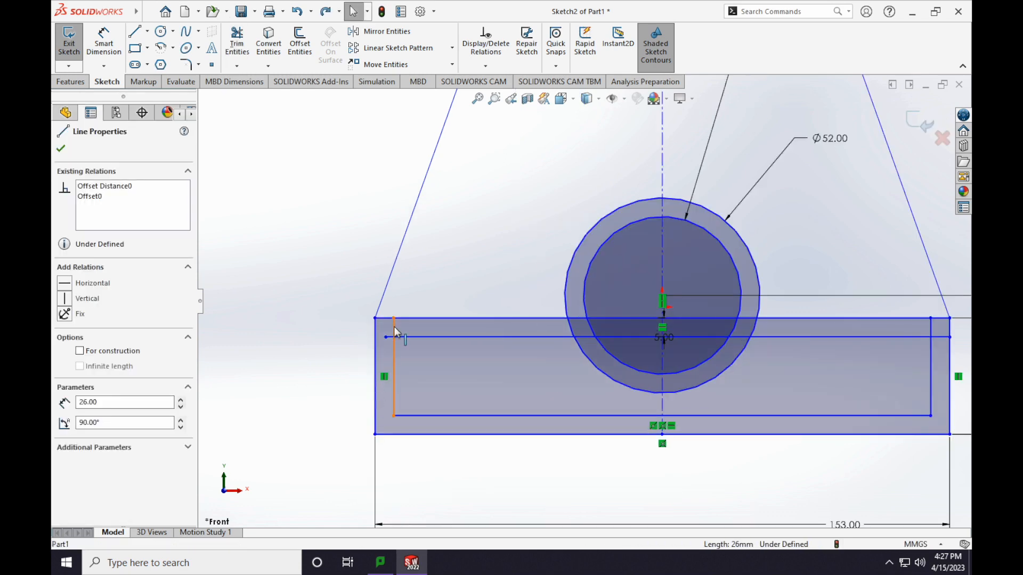
# Trim the overhanging ends of the offset lines at both upper corners to leave a closed inner rectangle.
pyautogui.click(237, 43)
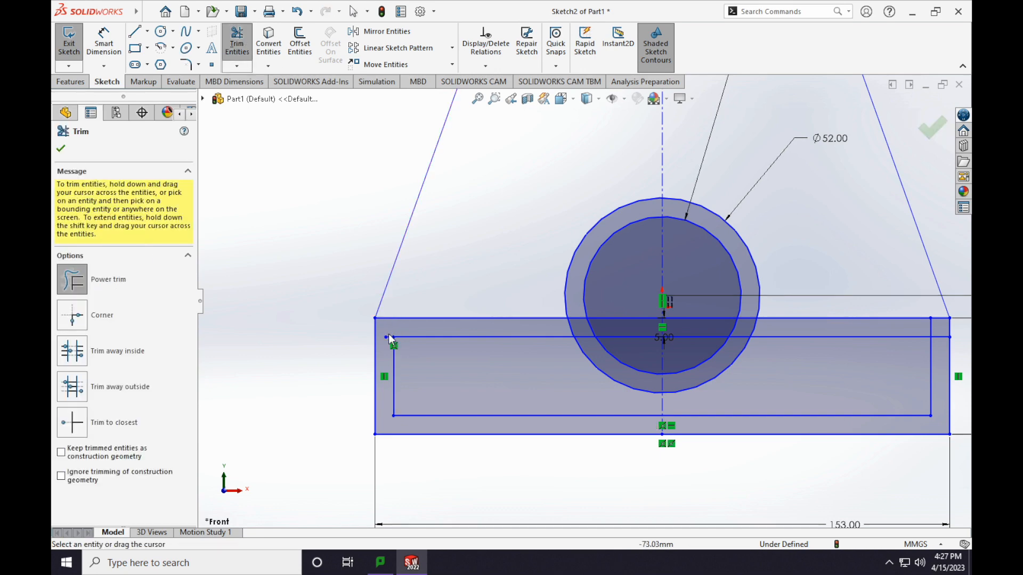
pyautogui.scroll(3, 602, 352)
pyautogui.scroll(-5, 714, 327)
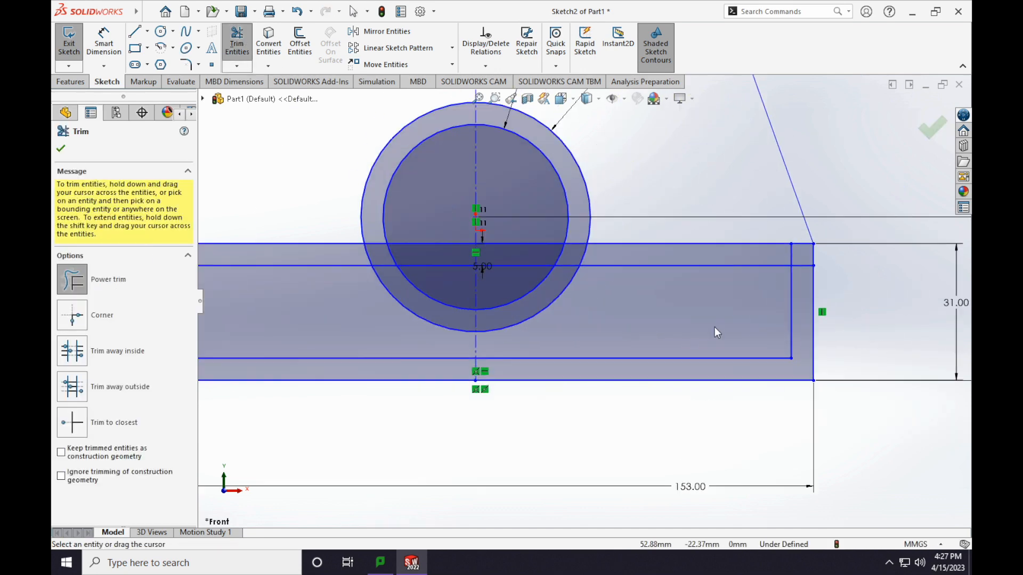
pyautogui.moveTo(800, 254); pyautogui.dragTo(806, 283)
pyautogui.scroll(1, 528, 213)
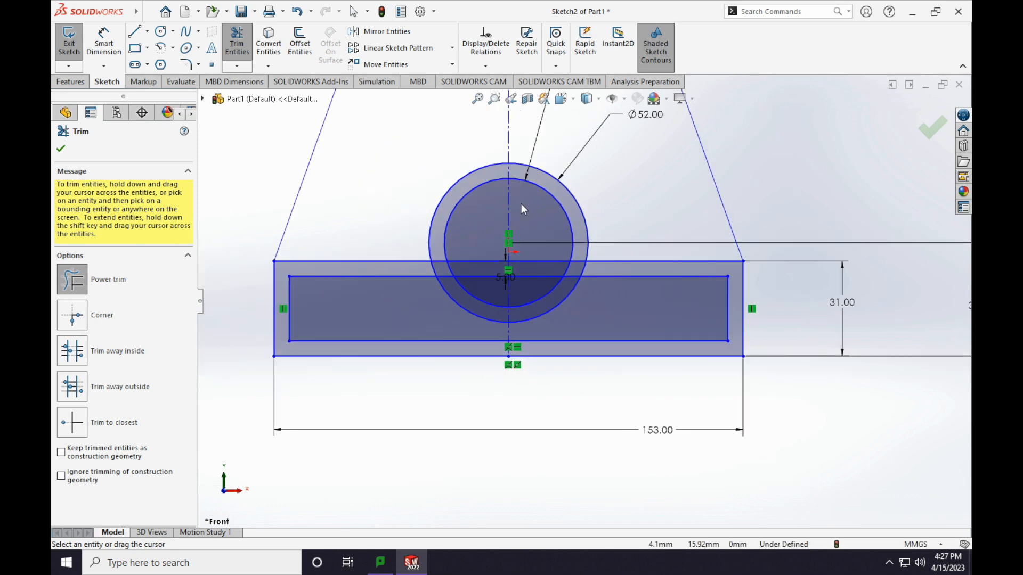
# Trim away the parts of both lower circles that lie below the inner rectangle's upper line.
pyautogui.scroll(-3, 521, 204)
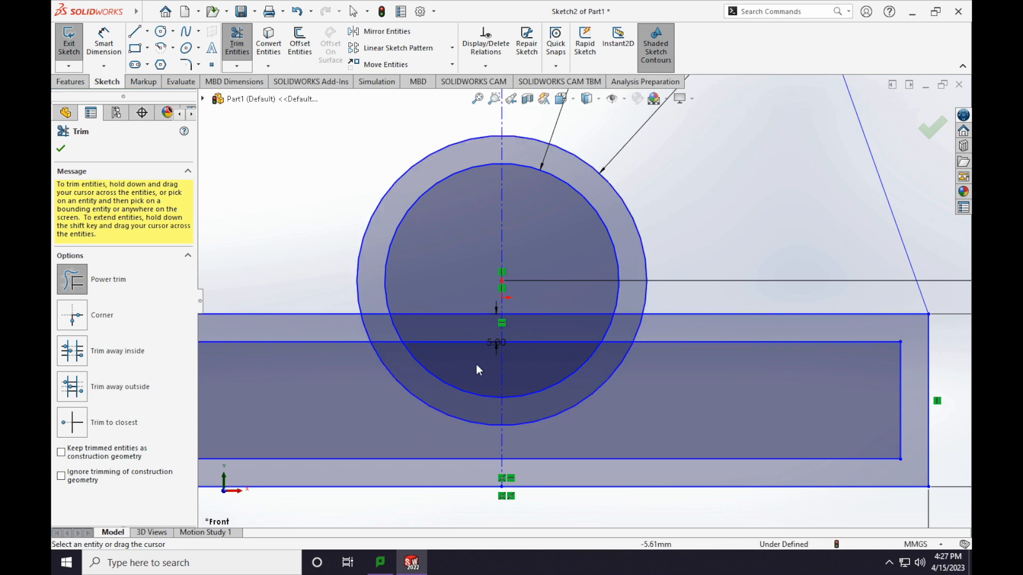
pyautogui.moveTo(473, 375); pyautogui.dragTo(432, 425)
pyautogui.moveTo(548, 363); pyautogui.dragTo(603, 418)
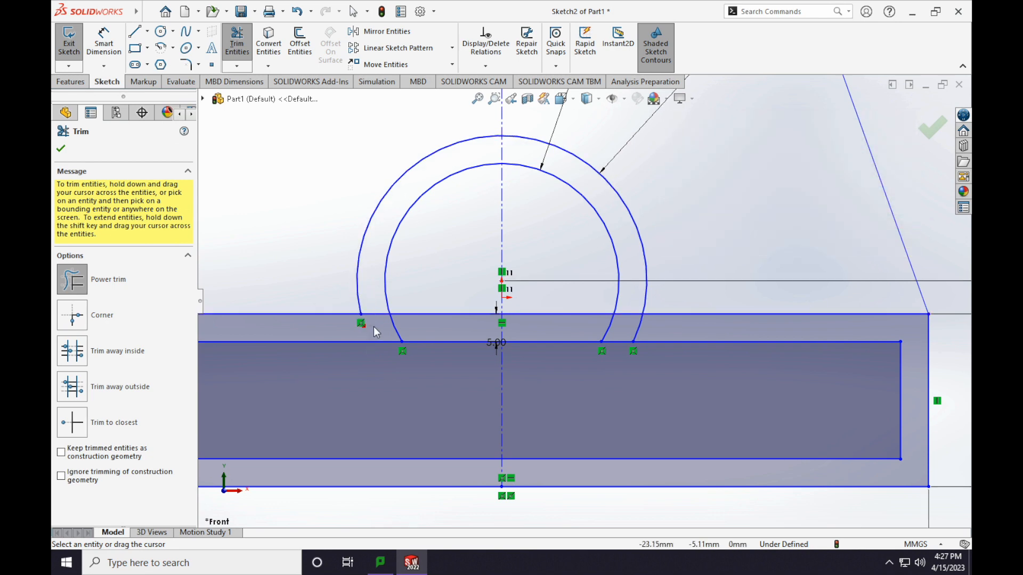
# Trim the inner and outer rectangles' upper line segments between the arcs, along with the outer arc's leftover end.
pyautogui.moveTo(369, 292); pyautogui.dragTo(379, 325)
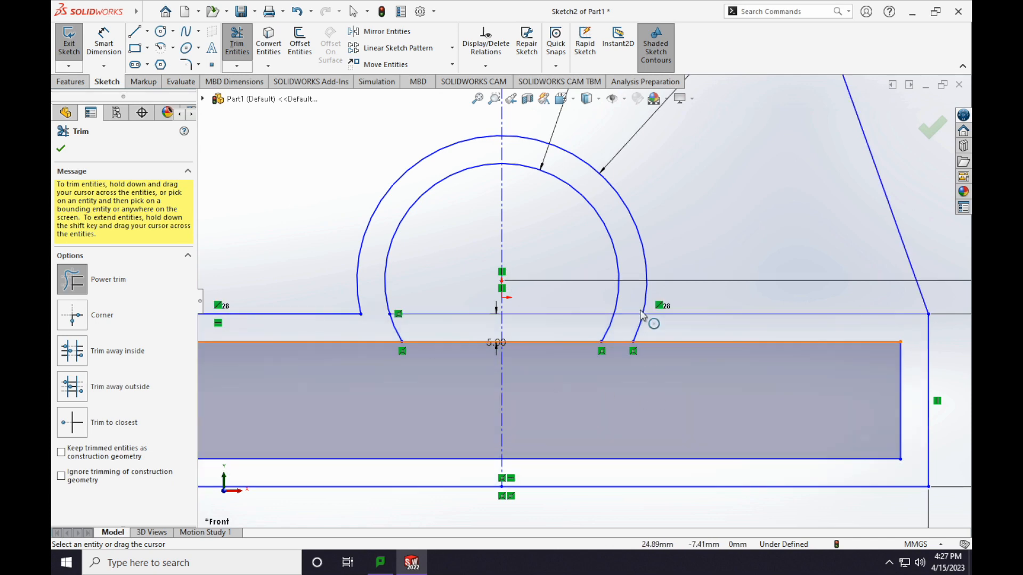
pyautogui.moveTo(634, 296)
pyautogui.mouseDown()
pyautogui.moveTo(628, 322)
pyautogui.moveTo(581, 325)
pyautogui.mouseUp()
pyautogui.moveTo(486, 301); pyautogui.dragTo(482, 322)
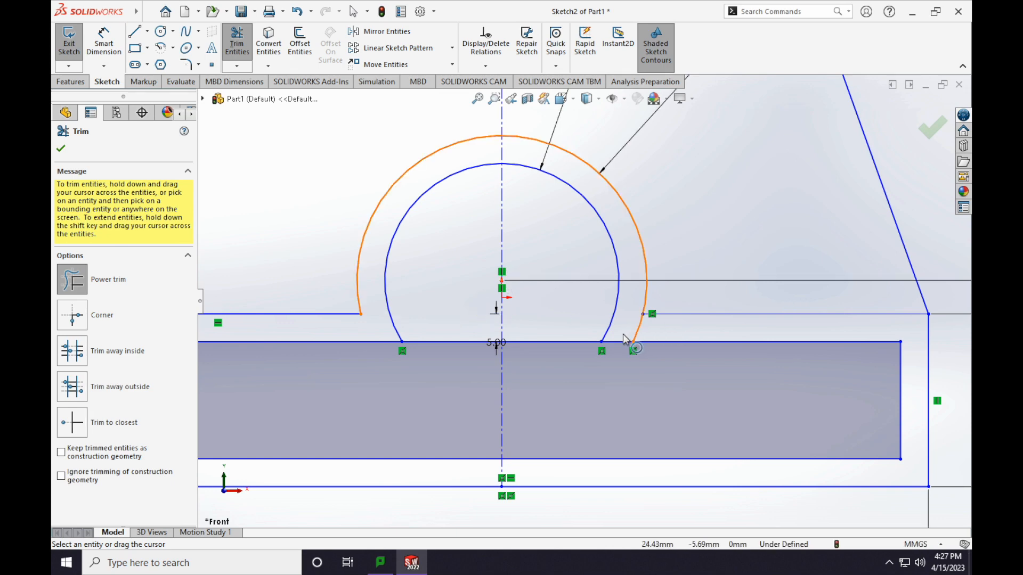
pyautogui.moveTo(631, 325); pyautogui.dragTo(656, 328)
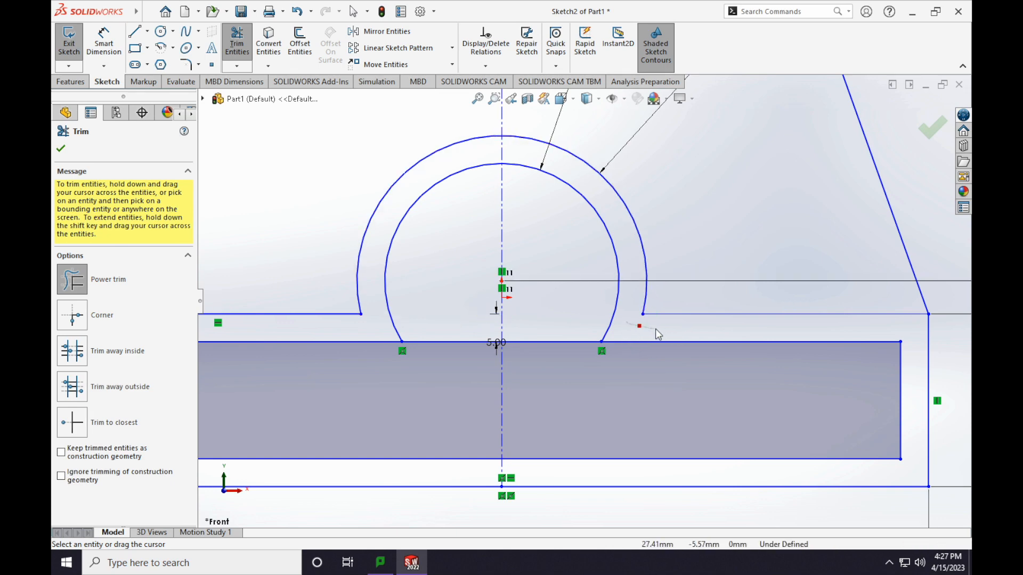
pyautogui.moveTo(427, 319)
pyautogui.mouseDown()
pyautogui.moveTo(431, 349)
pyautogui.moveTo(557, 318)
pyautogui.moveTo(561, 370)
pyautogui.mouseUp()
pyautogui.press('f')
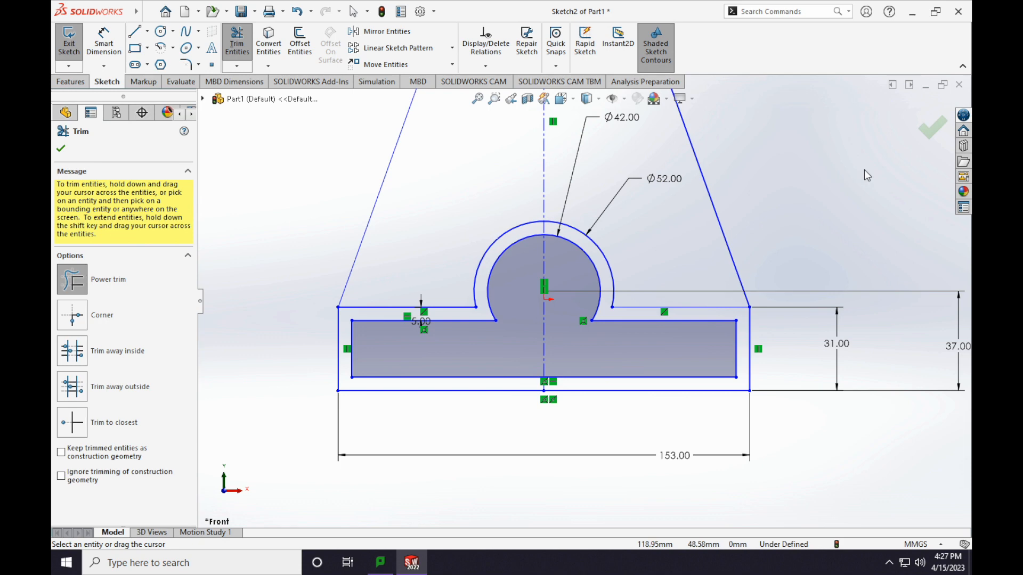
pyautogui.click(929, 131)
# Dimension the vertical distance from the upper circles' centre to the base's bottom edge, linking it to global variable A.
pyautogui.scroll(-2, 789, 213)
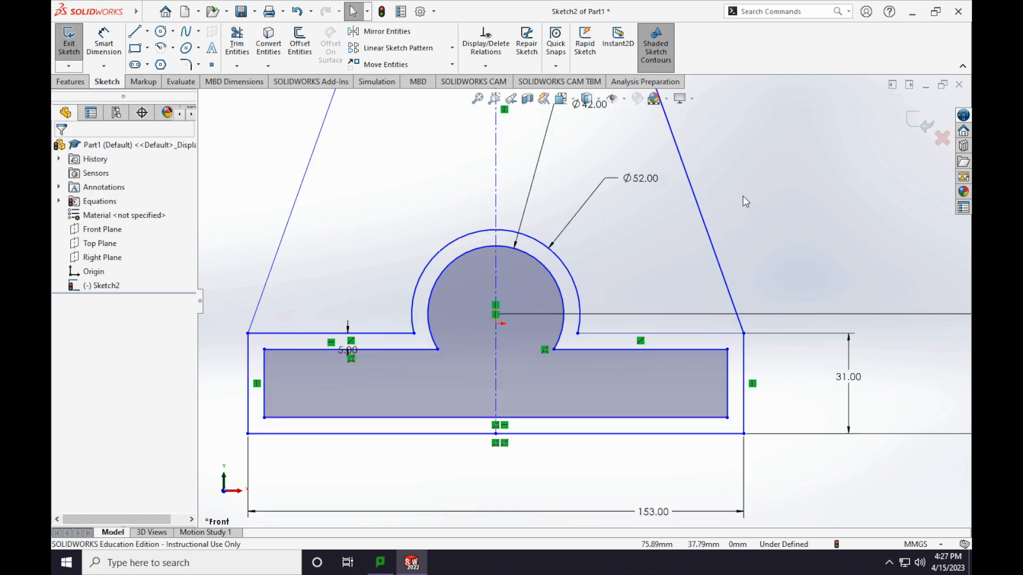
pyautogui.scroll(3, 733, 186)
pyautogui.scroll(4, 622, 164)
pyautogui.scroll(-2, 631, 202)
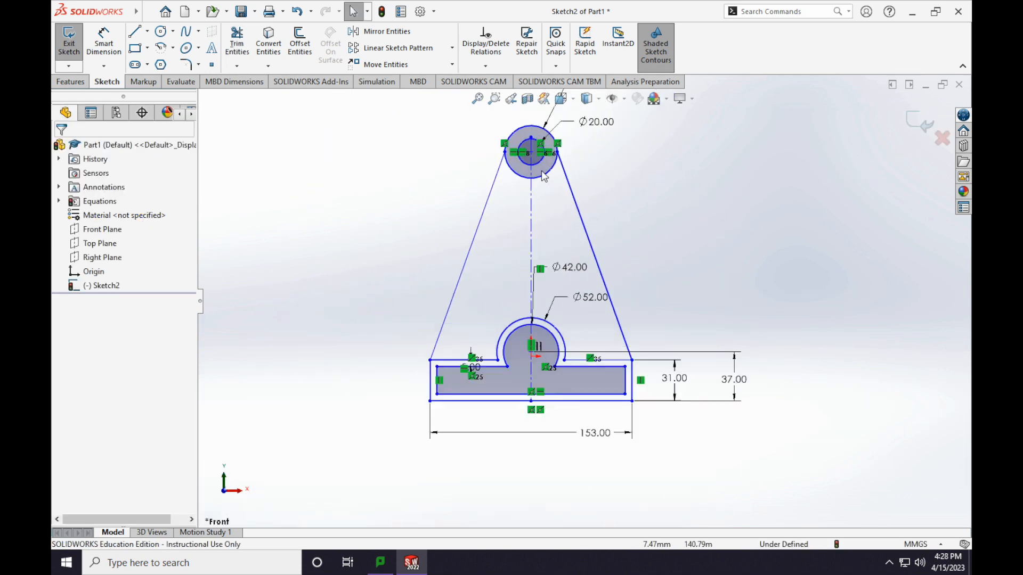
pyautogui.scroll(1, 668, 253)
pyautogui.moveTo(776, 351); pyautogui.dragTo(763, 237, button='right')
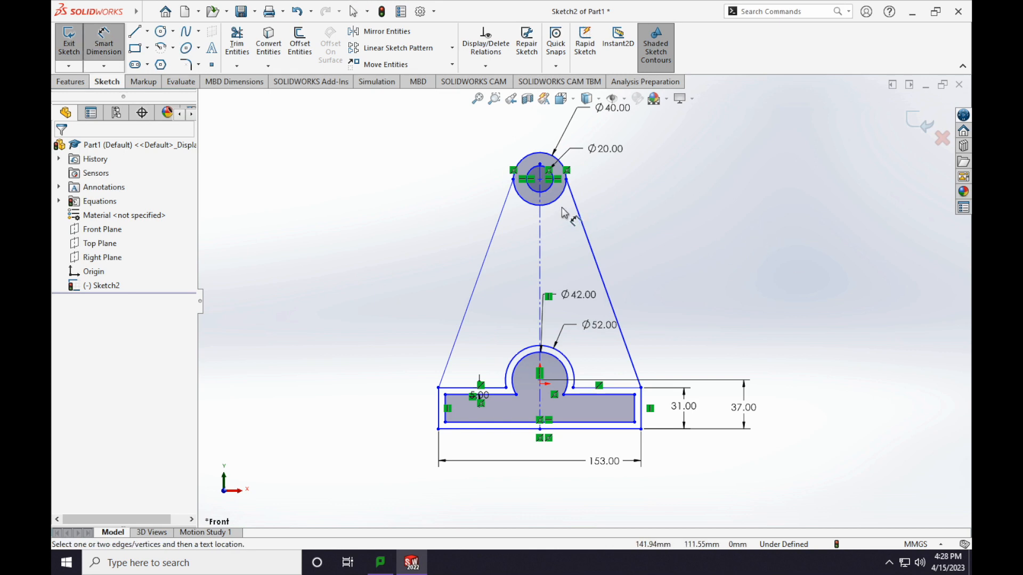
pyautogui.click(541, 181)
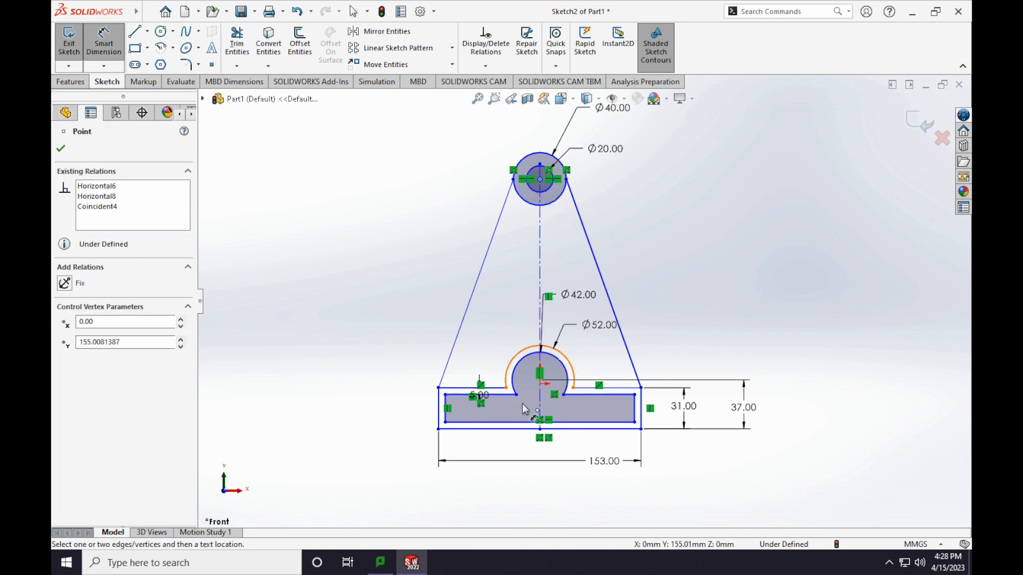
pyautogui.click(522, 431)
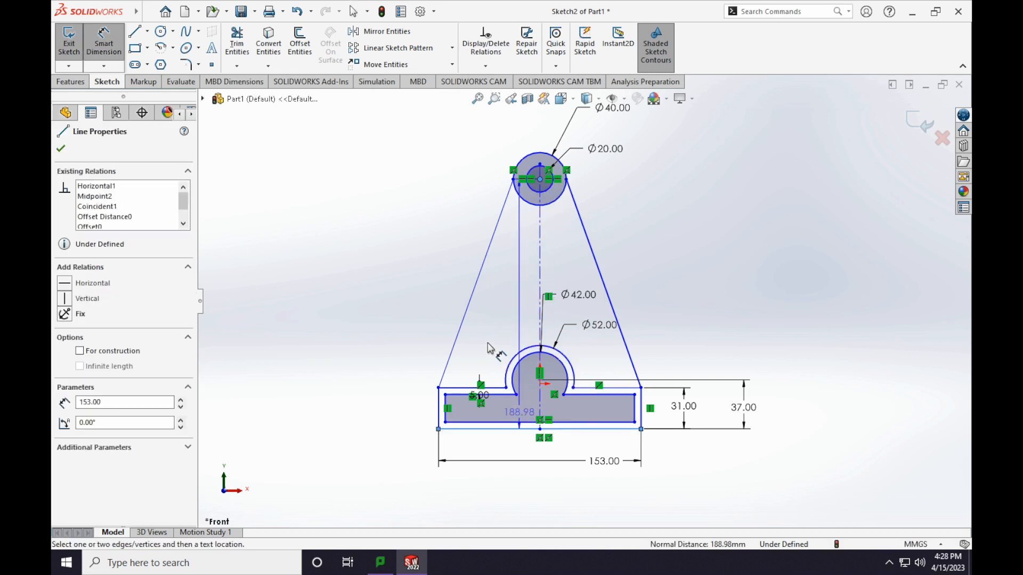
pyautogui.click(350, 283)
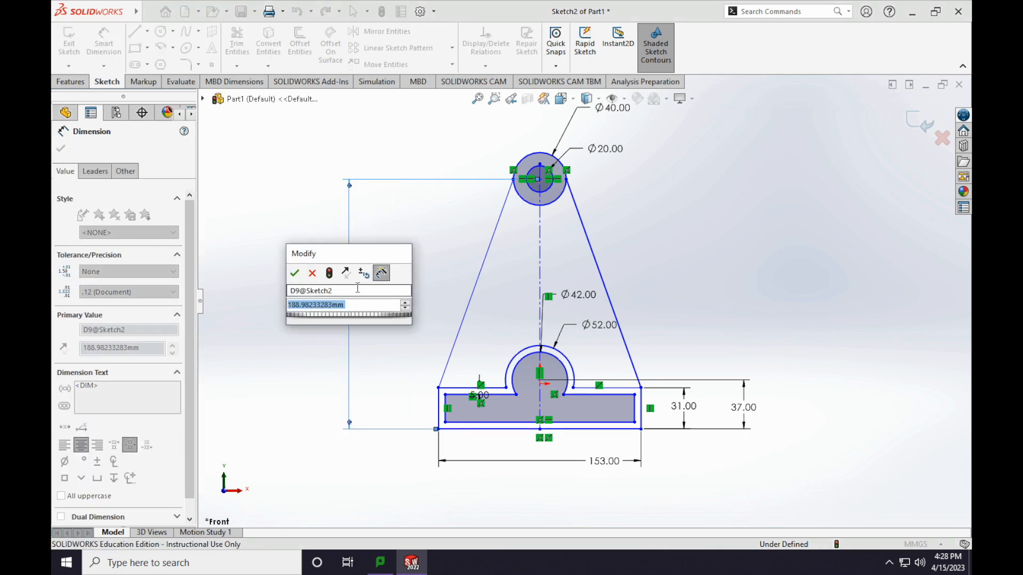
pyautogui.press('BackSpace')
pyautogui.moveTo(353, 325)
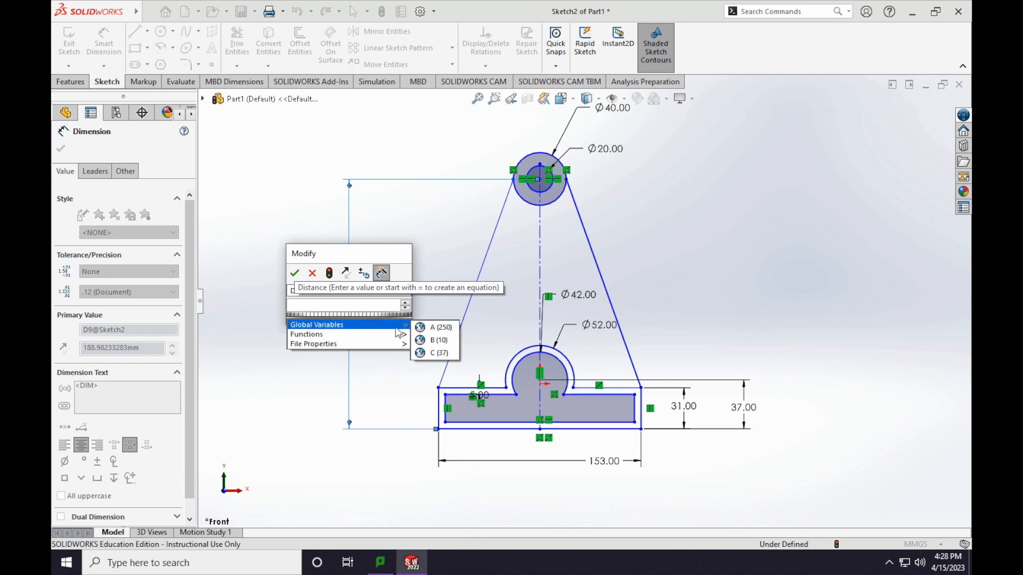
pyautogui.click(442, 328)
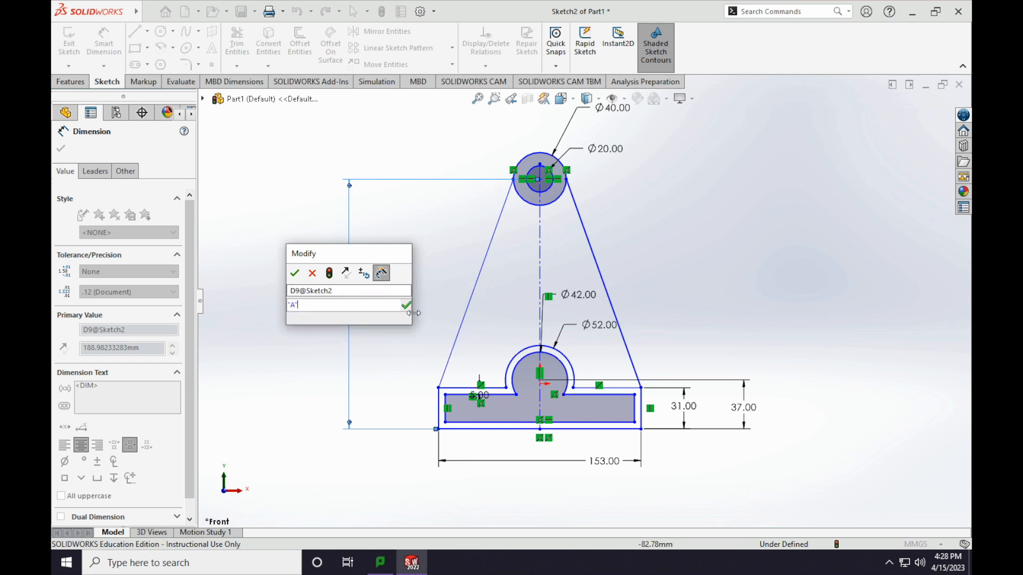
pyautogui.click(296, 274)
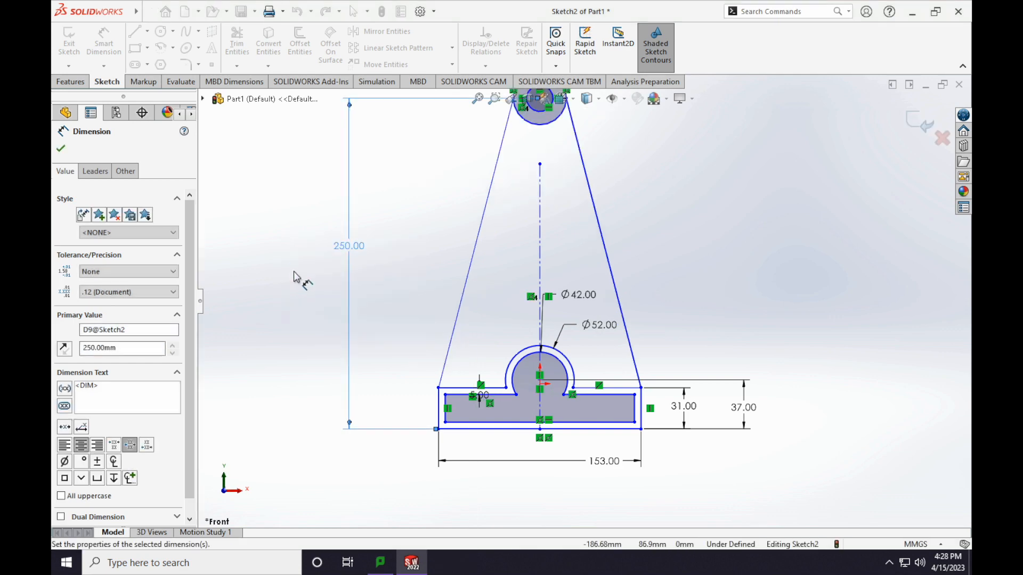
pyautogui.scroll(4, 671, 206)
pyautogui.scroll(-4, 683, 191)
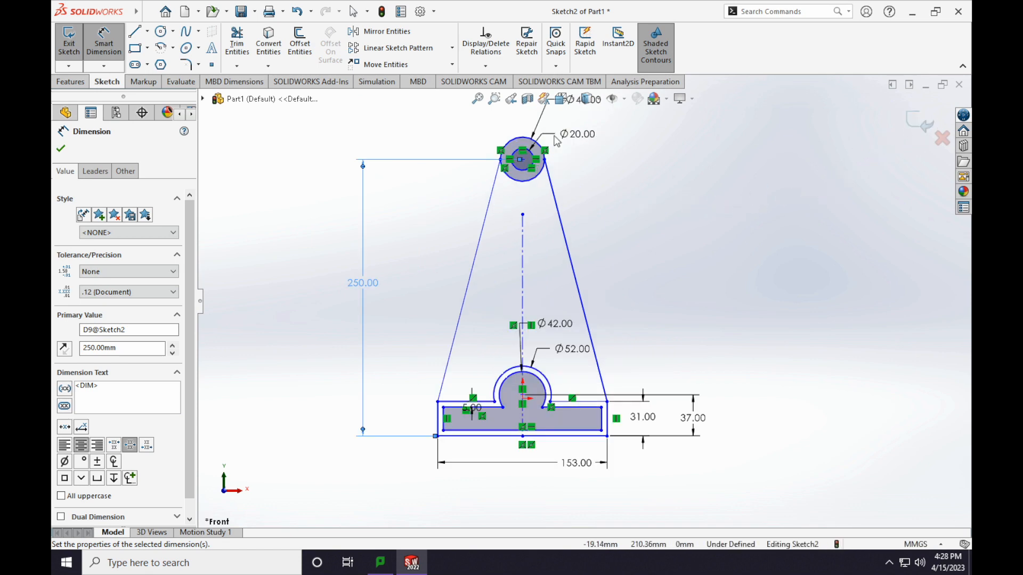
# Finish the sketch and extrude the tapered region between the upper circles and the base outline by 10 mm.
pyautogui.click(916, 122)
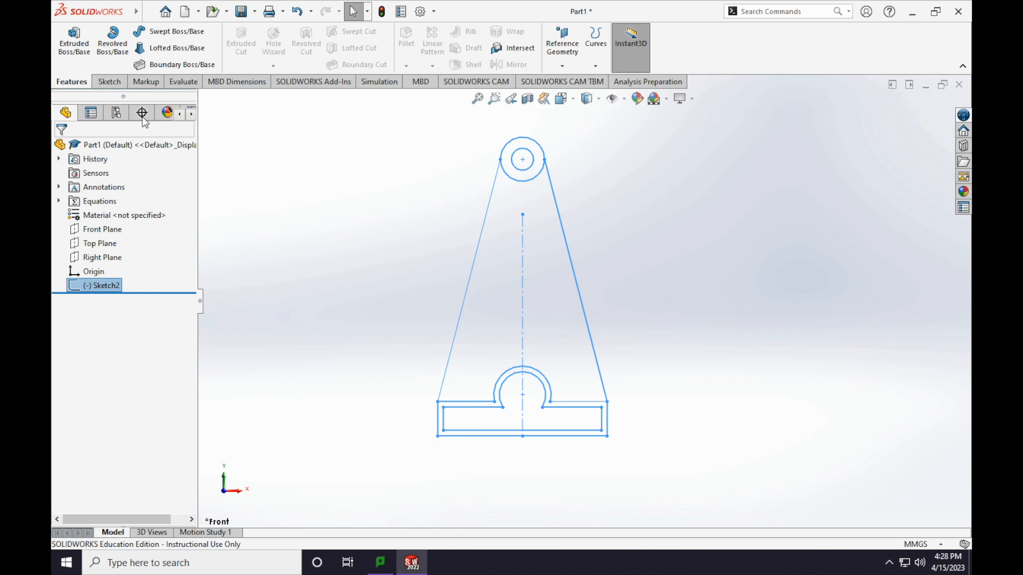
pyautogui.click(74, 43)
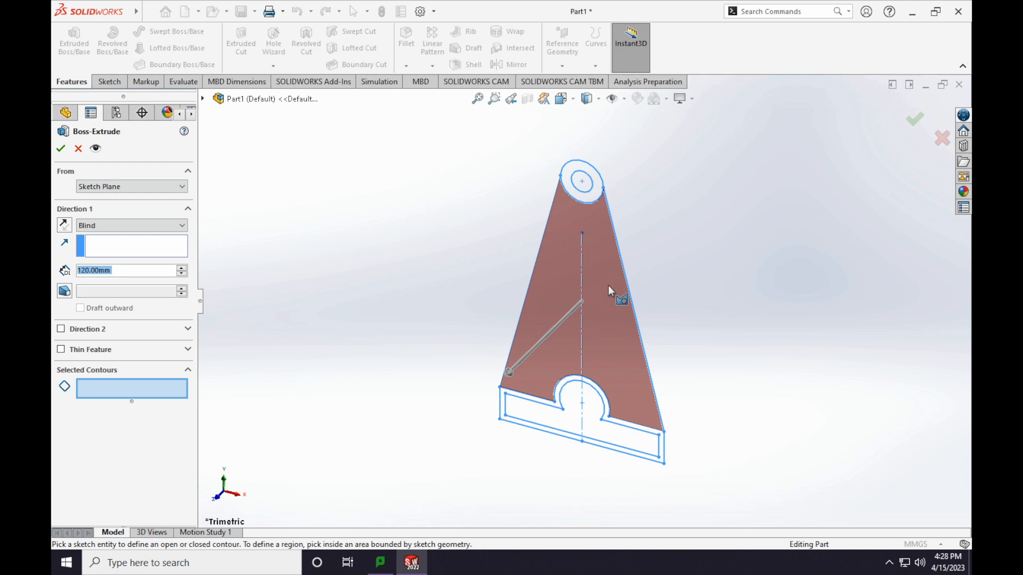
pyautogui.click(611, 293)
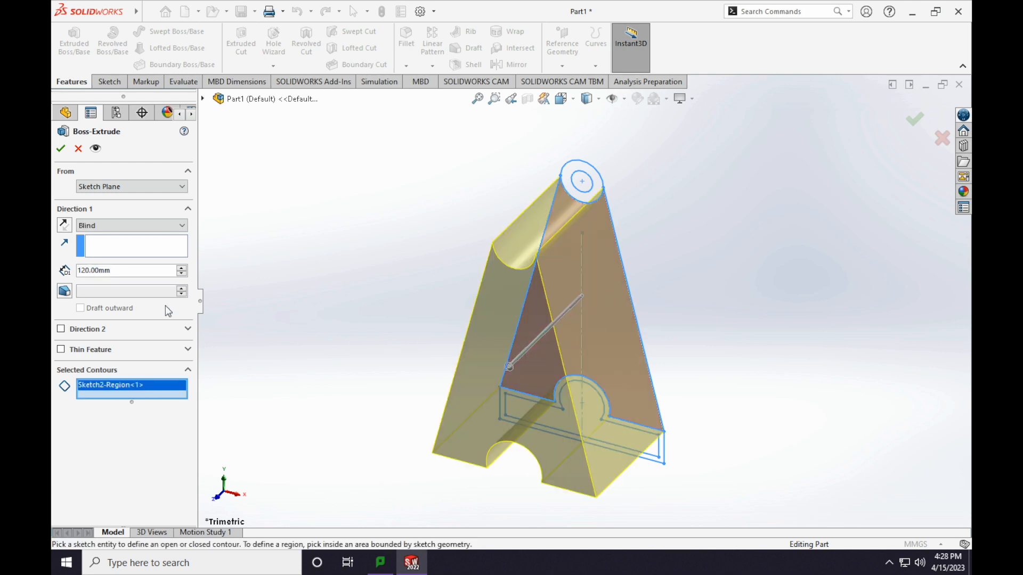
pyautogui.write('10')
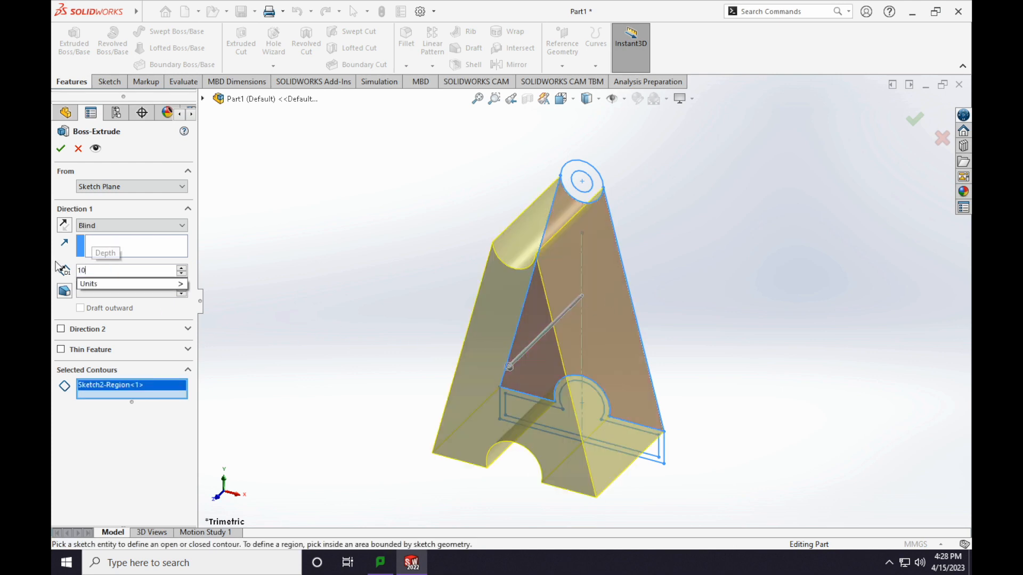
pyautogui.press('Return')
pyautogui.click(61, 150)
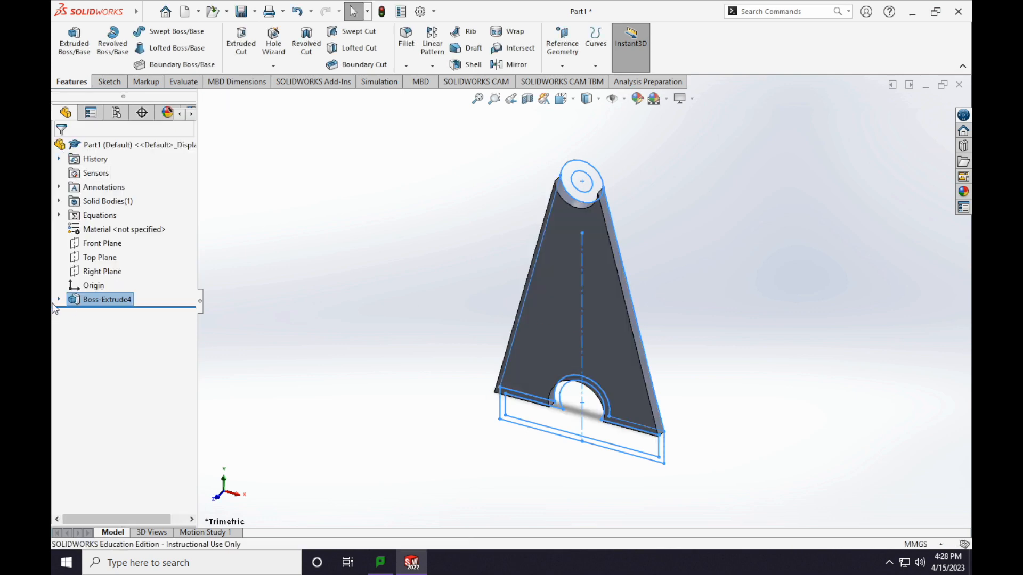
# Reuse the same sketch to extrude the ring between the two upper circles by 40 mm.
pyautogui.click(58, 300)
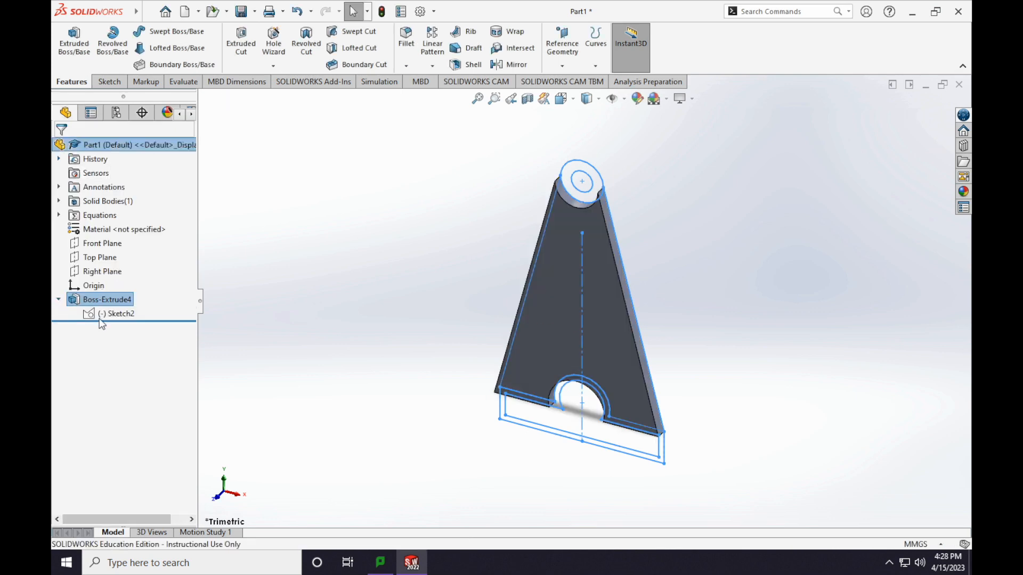
pyautogui.click(116, 314)
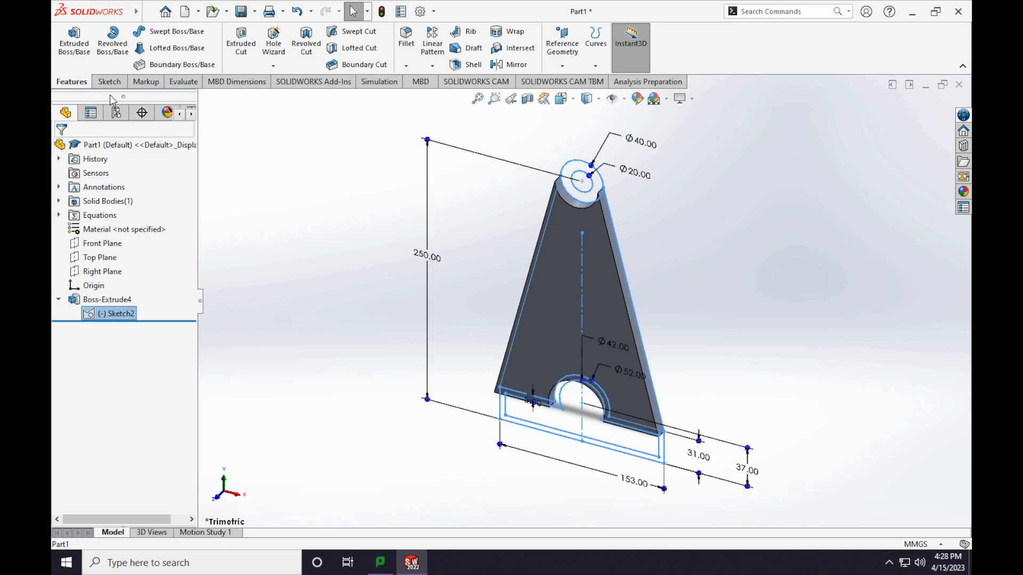
pyautogui.click(86, 41)
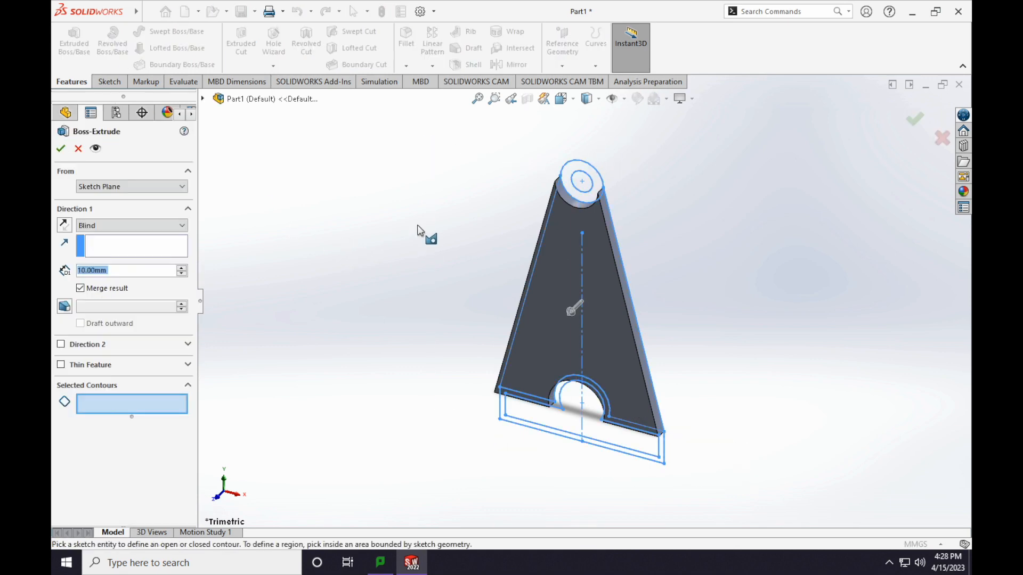
pyautogui.click(582, 172)
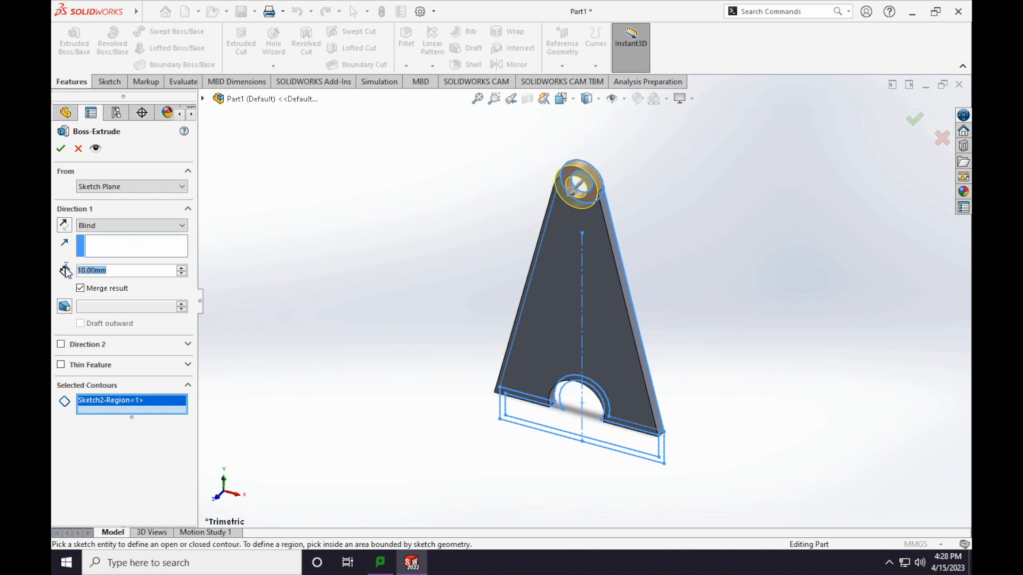
pyautogui.scroll(3, 66, 272)
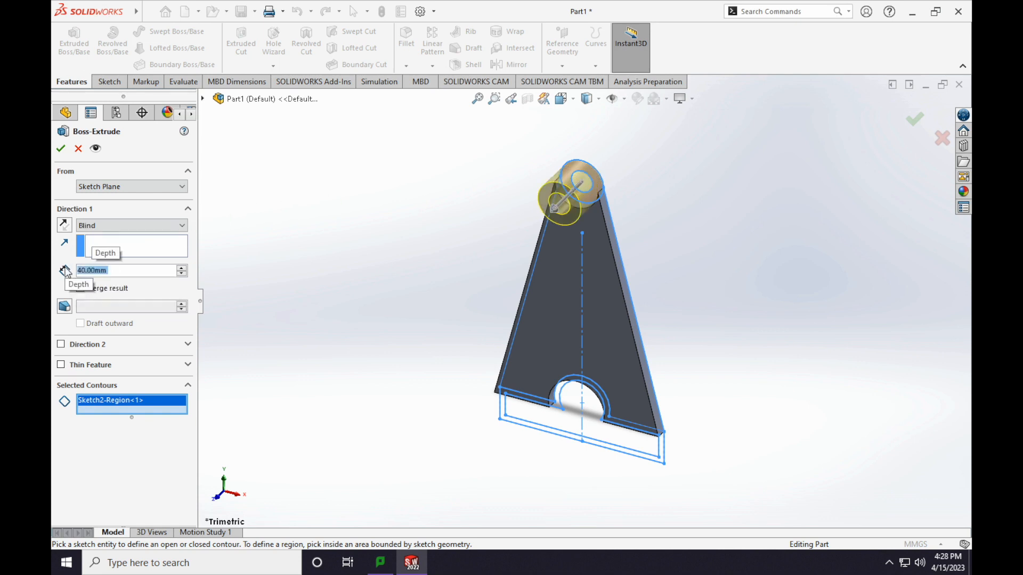
pyautogui.click(60, 149)
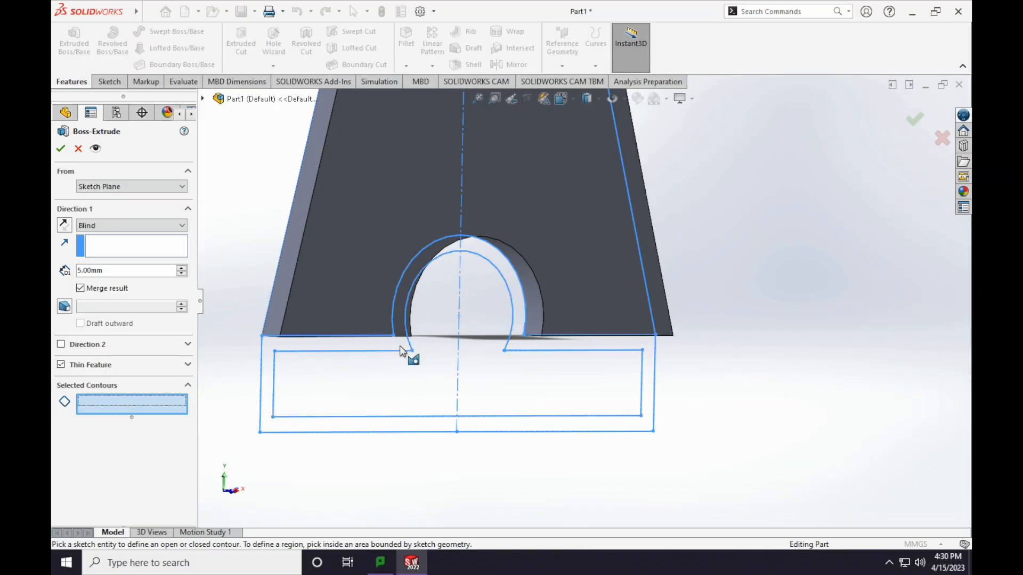
# Extrude both the base's outer band and its inner region by 5 mm, with the thin feature turned off.
pyautogui.click(401, 350)
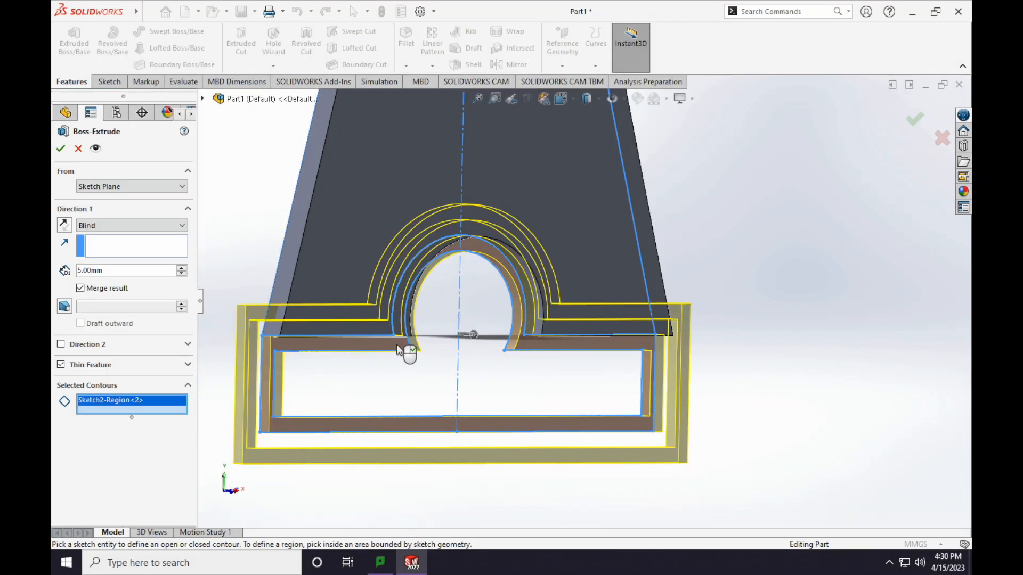
pyautogui.rightClick(128, 401)
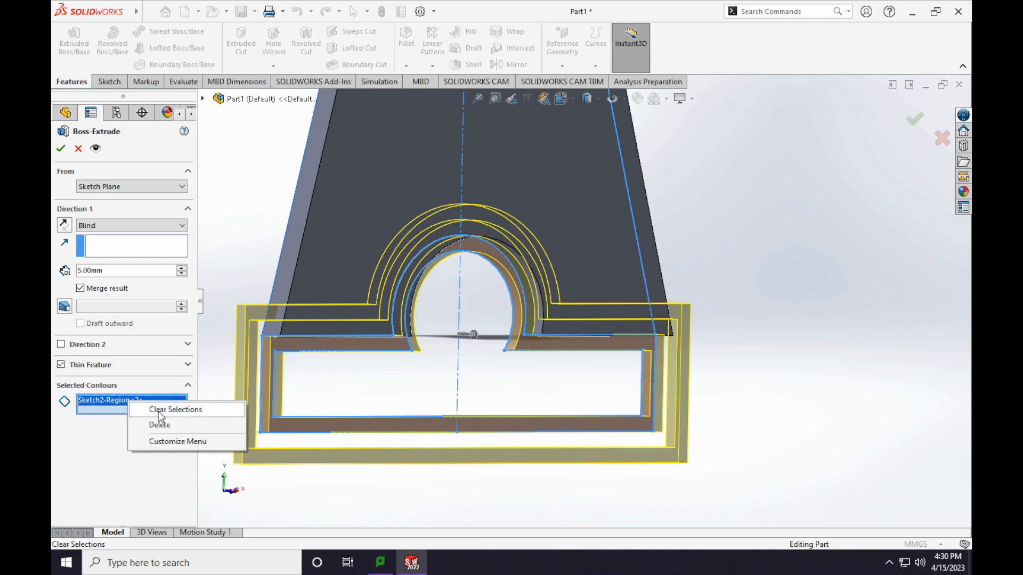
pyautogui.click(64, 369)
pyautogui.click(62, 365)
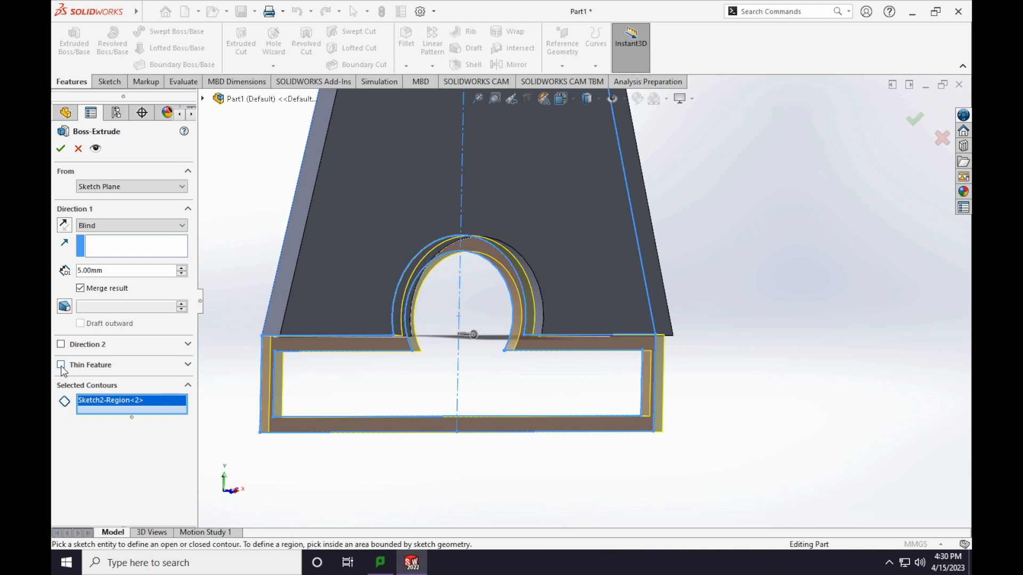
pyautogui.click(400, 381)
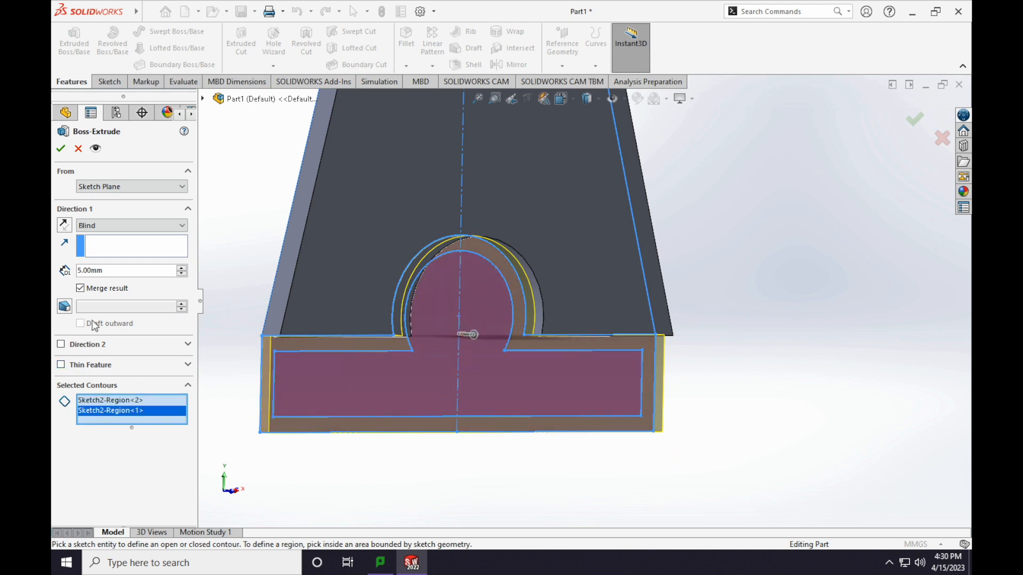
pyautogui.click(61, 149)
# Reuse the bracket sketch to extrude only the outer band of the base and arc outline by 120 mm.
pyautogui.moveTo(780, 364); pyautogui.dragTo(720, 344, button='middle')
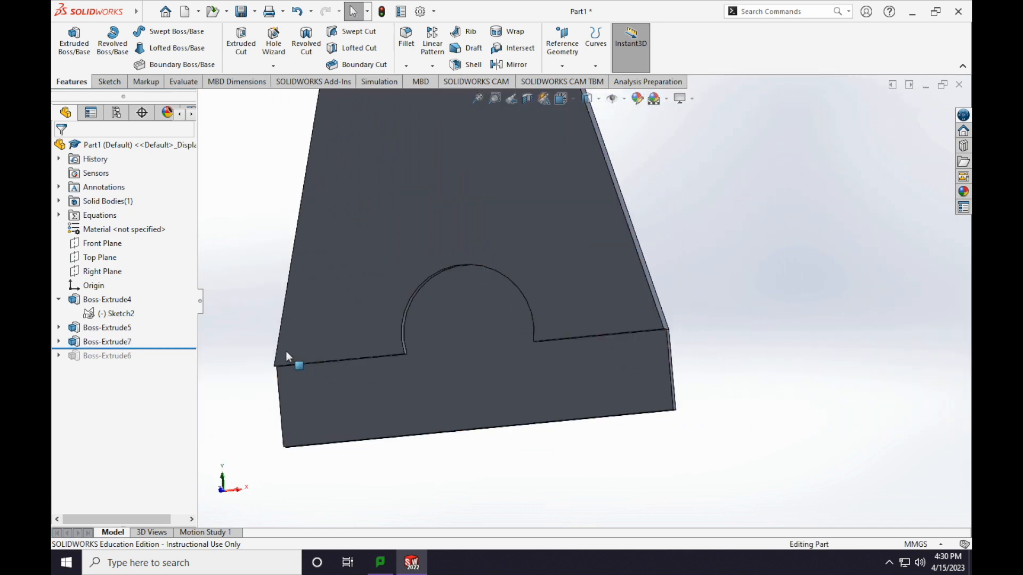
pyautogui.click(112, 317)
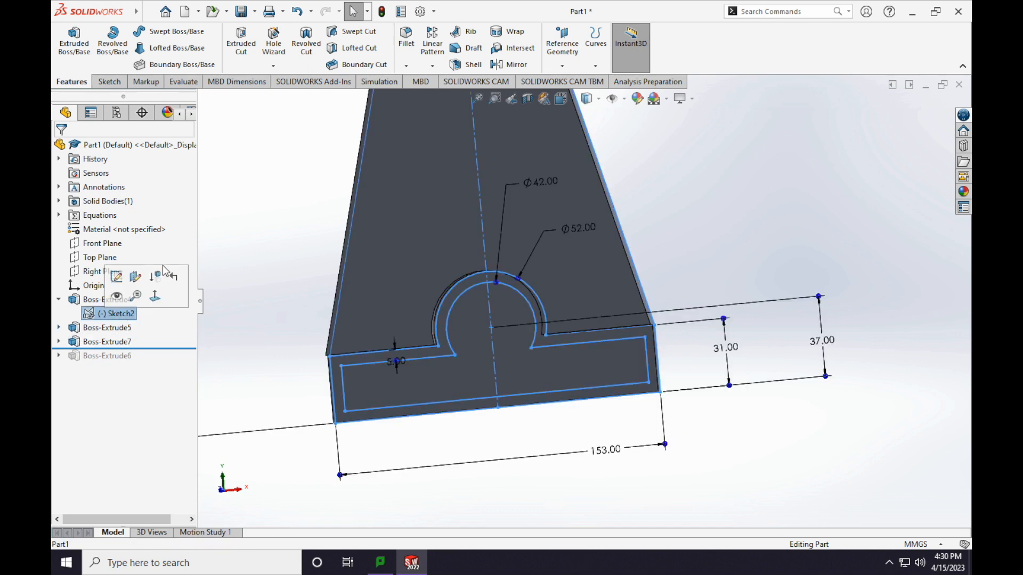
pyautogui.click(75, 40)
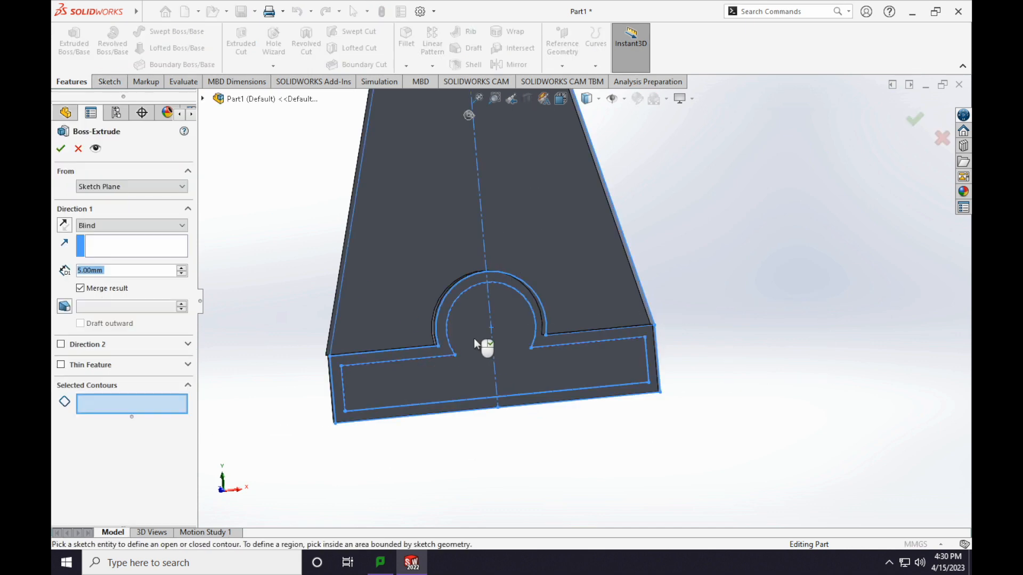
pyautogui.click(456, 293)
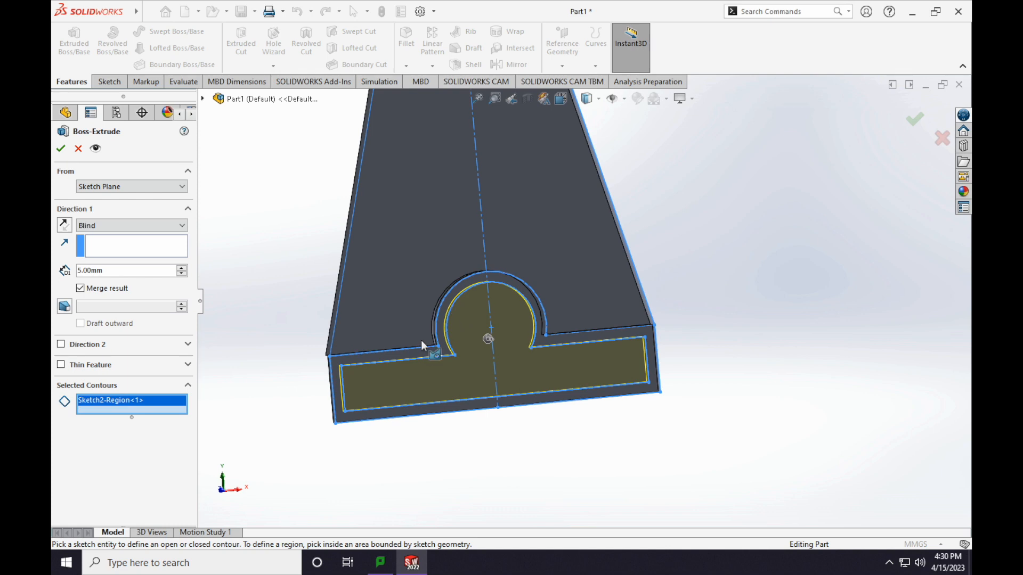
pyautogui.moveTo(484, 361)
pyautogui.mouseDown(button='middle')
pyautogui.moveTo(500, 360)
pyautogui.moveTo(456, 359)
pyautogui.mouseUp(button='middle')
pyautogui.click(473, 372)
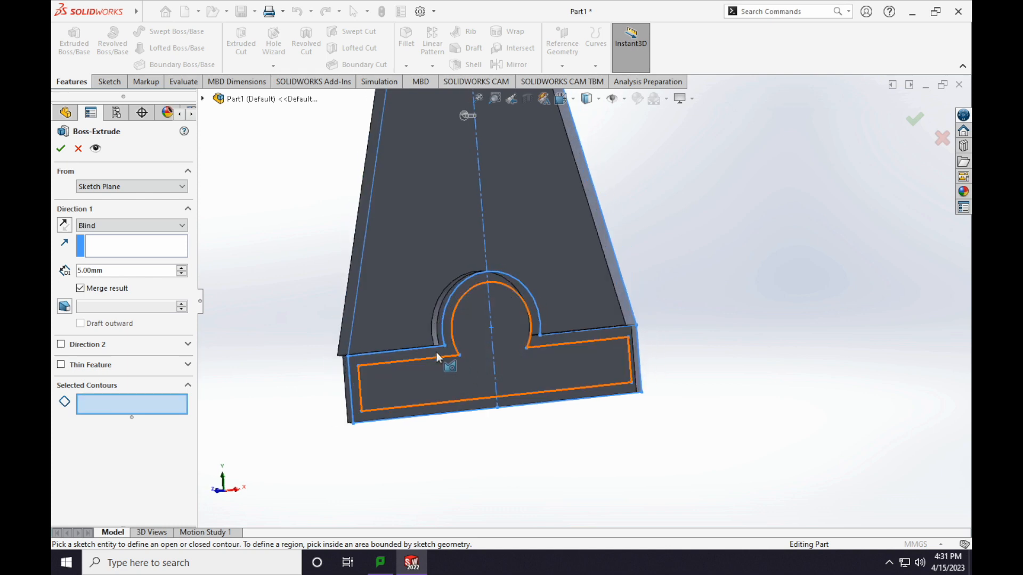
pyautogui.click(419, 362)
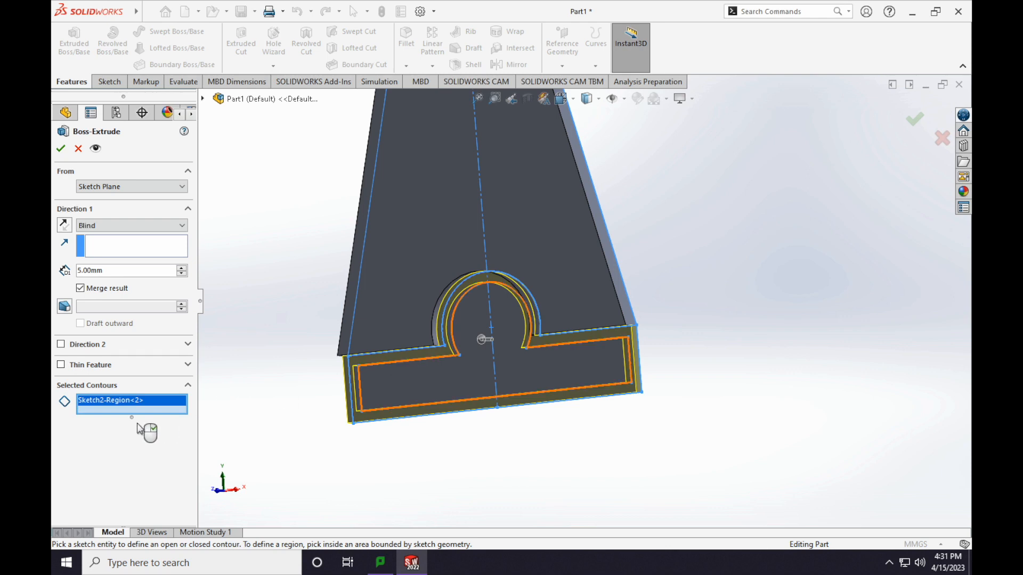
pyautogui.write('120')
pyautogui.press('Return')
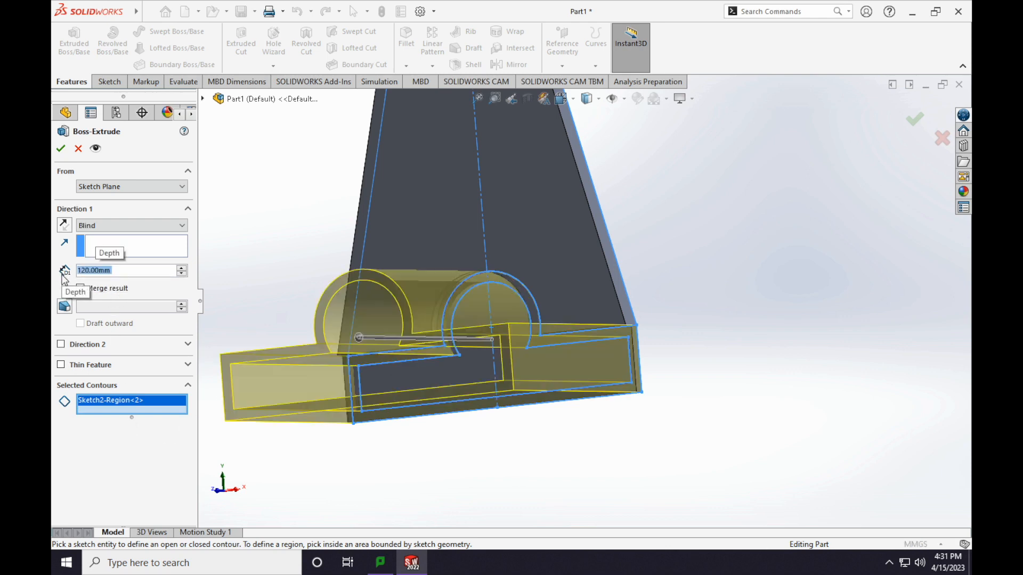
pyautogui.click(60, 149)
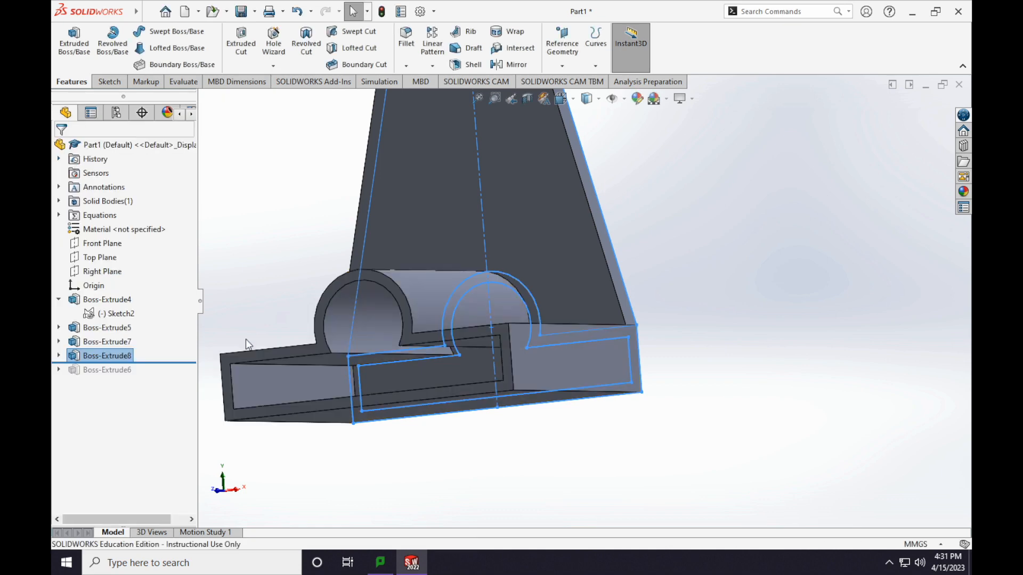
pyautogui.moveTo(372, 390); pyautogui.dragTo(596, 297, button='middle')
pyautogui.scroll(5, 597, 292)
pyautogui.moveTo(641, 208); pyautogui.dragTo(325, 181, button='middle')
pyautogui.click(675, 186)
pyautogui.moveTo(621, 210); pyautogui.dragTo(525, 217, button='middle')
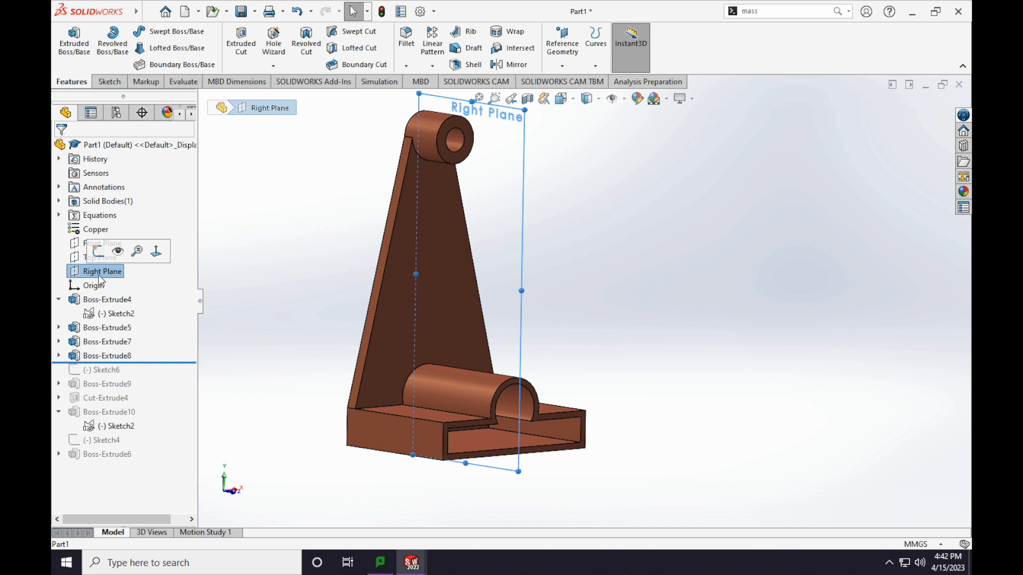
# Sketch a rectangle about 20 mm wide and 32 mm high on the Right Plane, starting at the midpoint of the lower barrel's free end edge.
pyautogui.click(99, 253)
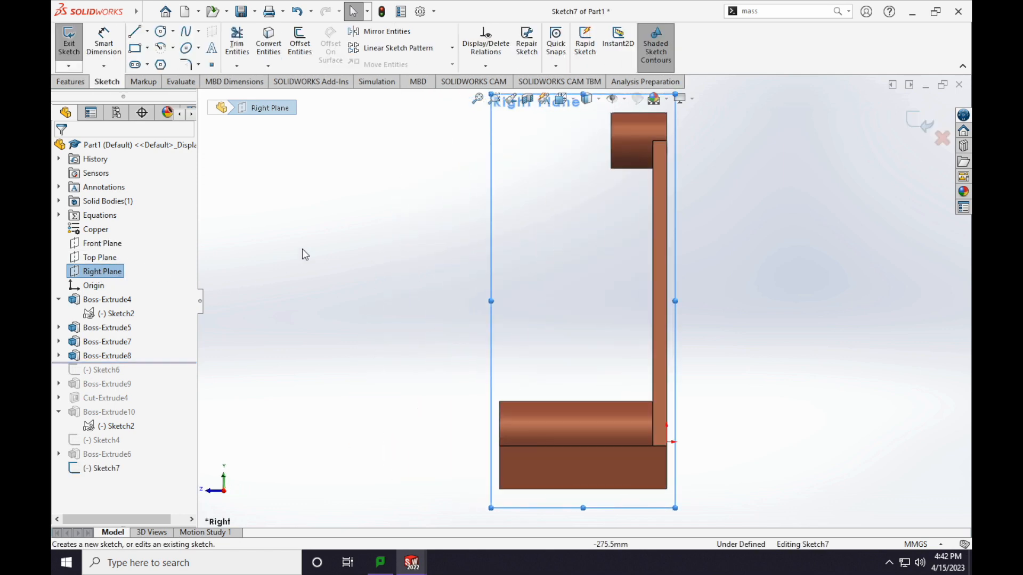
pyautogui.click(135, 33)
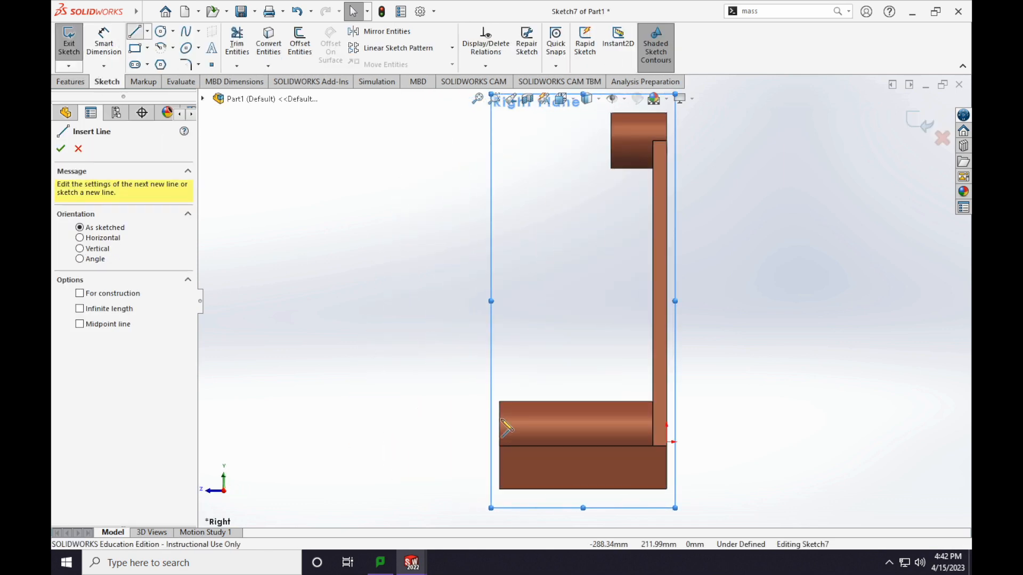
pyautogui.scroll(-3, 511, 438)
pyautogui.scroll(-3, 520, 394)
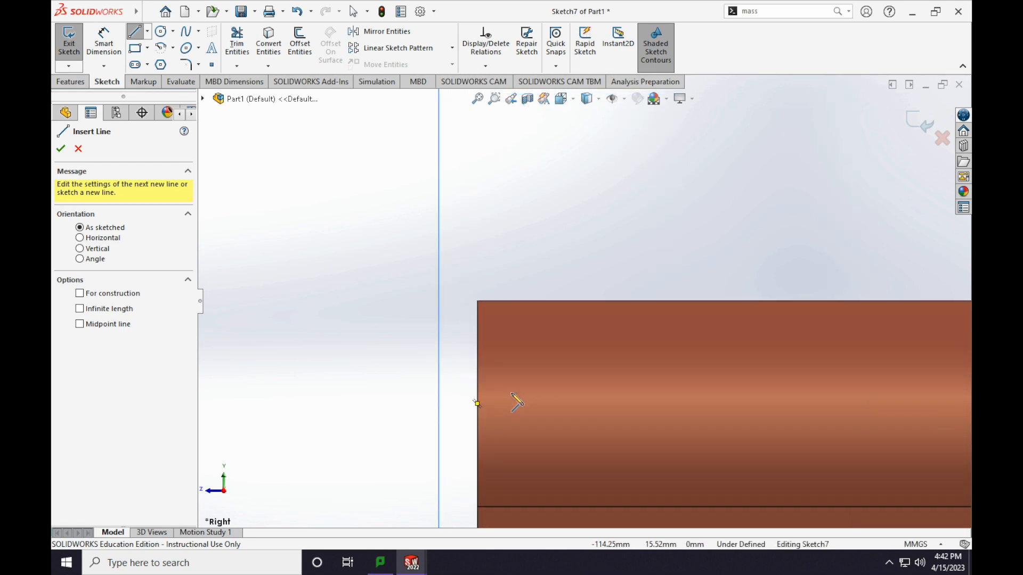
pyautogui.click(477, 403)
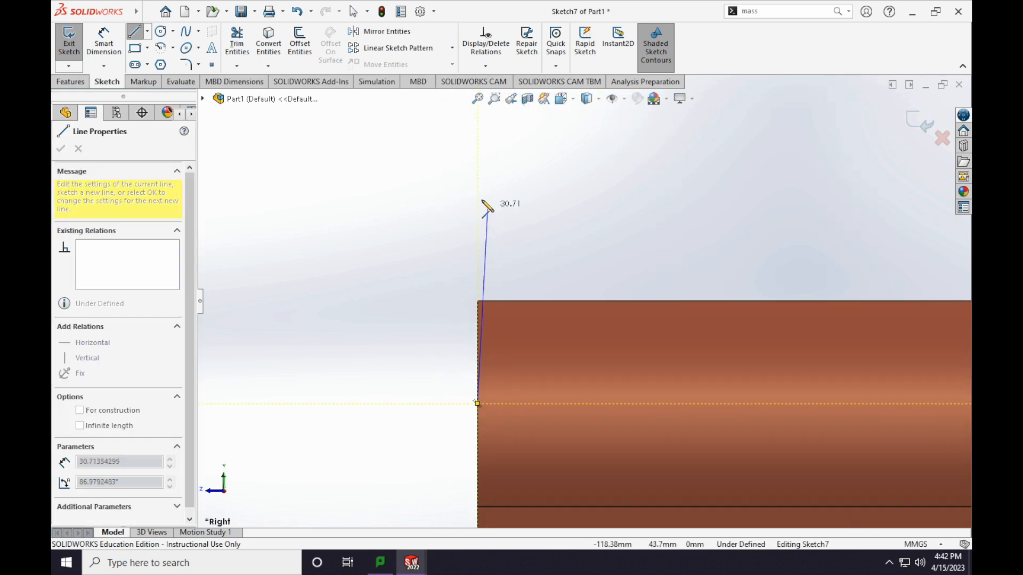
pyautogui.click(477, 197)
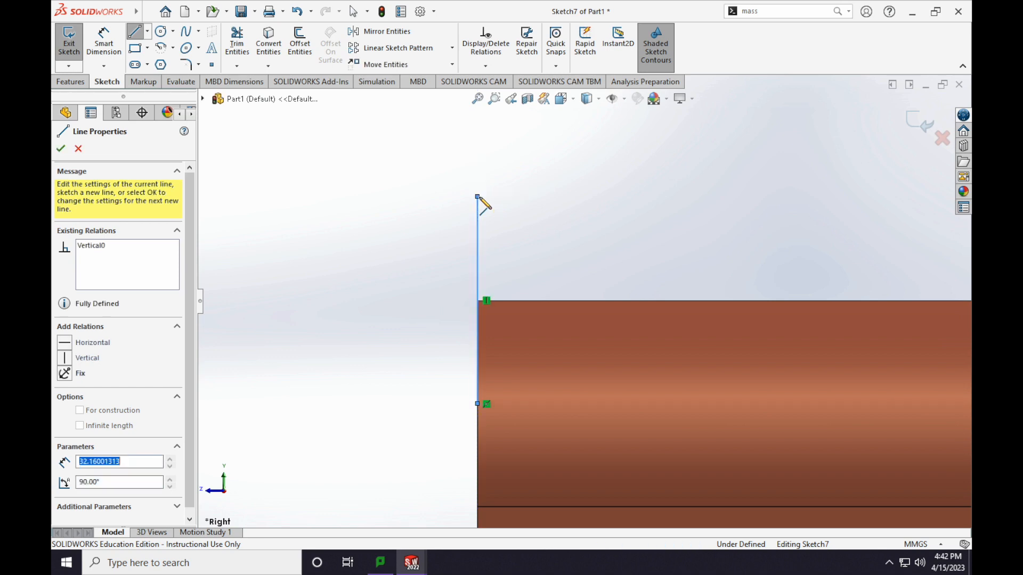
pyautogui.click(609, 196)
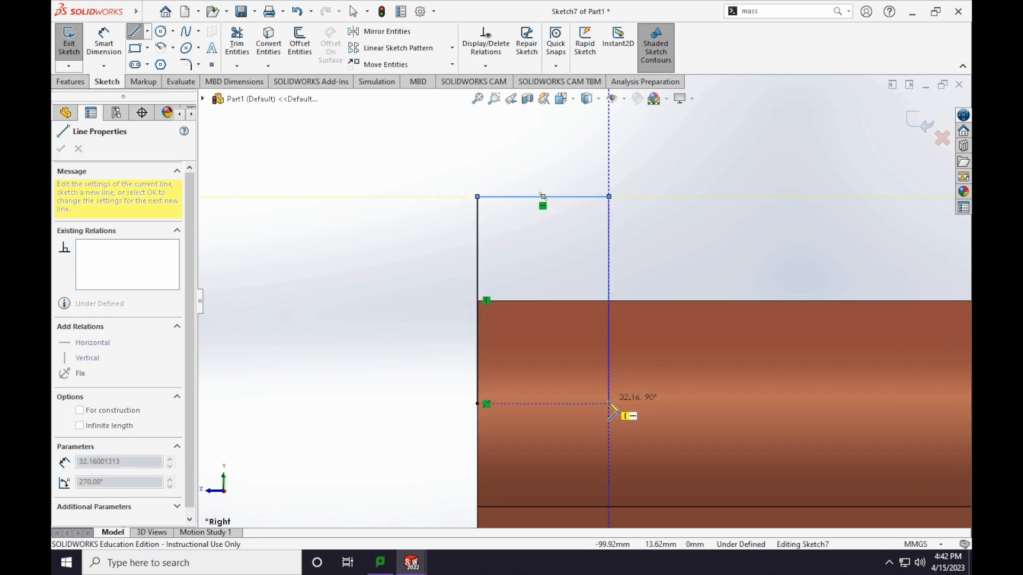
pyautogui.click(609, 404)
pyautogui.click(478, 403)
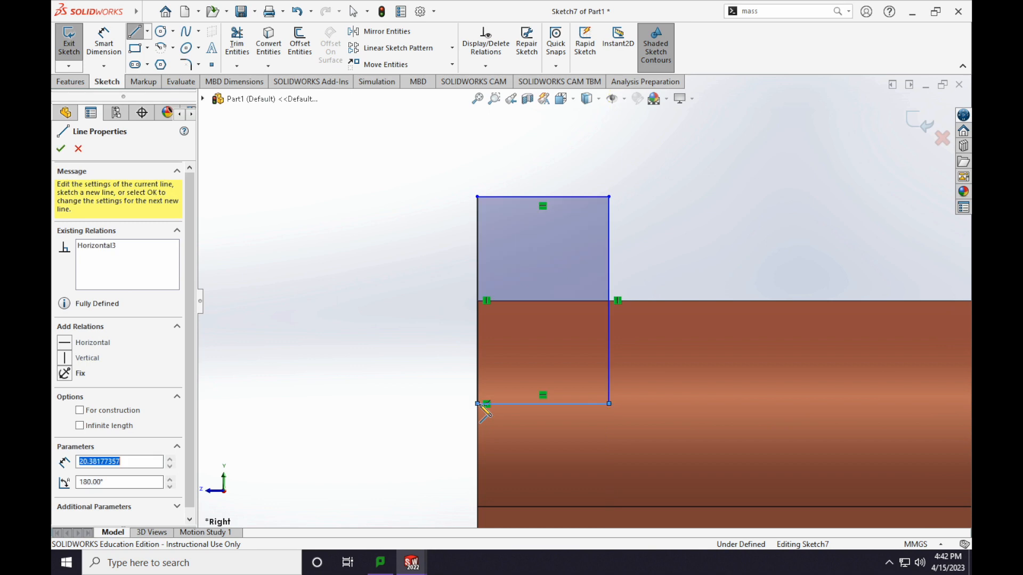
# Draw a vertical centerline about 81 mm long through the midpoints of the rectangle's upper and lower edges, extending past both.
pyautogui.scroll(3, 637, 224)
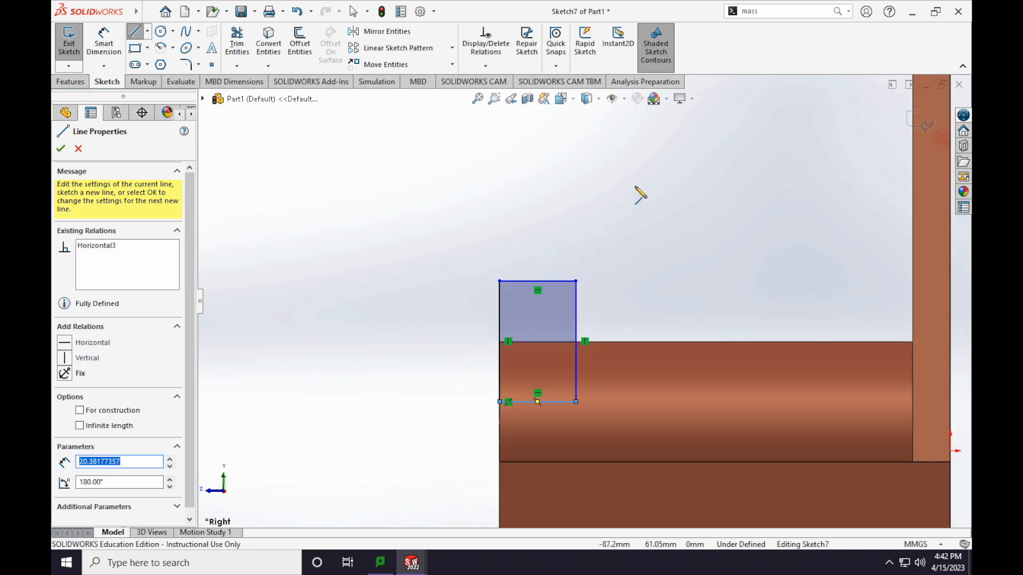
pyautogui.click(147, 33)
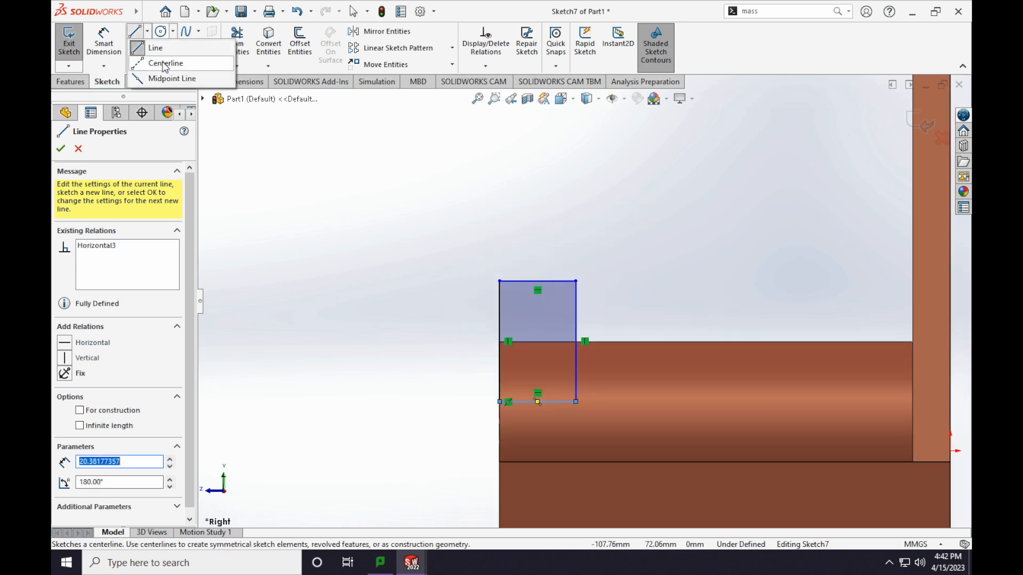
pyautogui.click(162, 63)
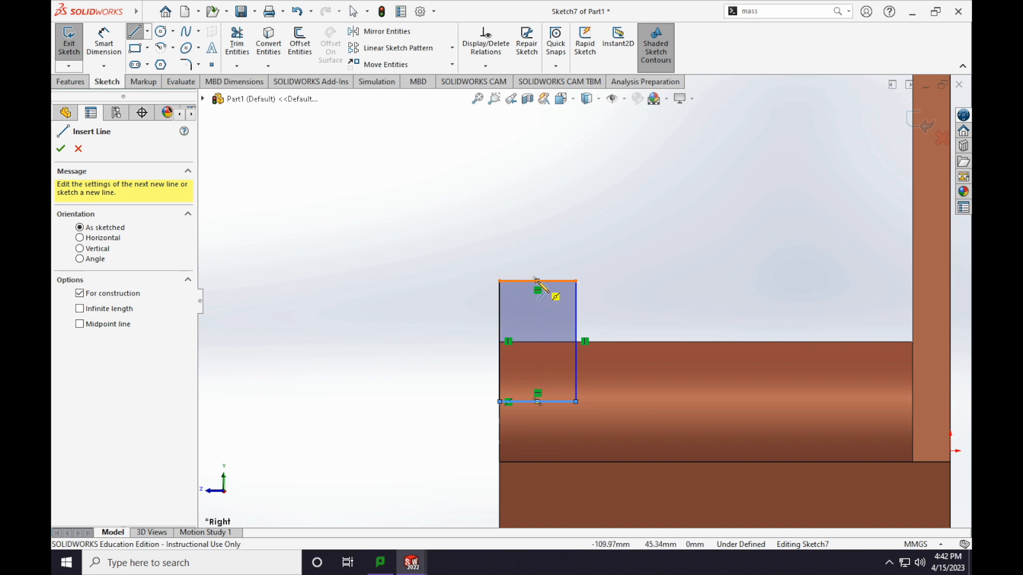
pyautogui.click(538, 200)
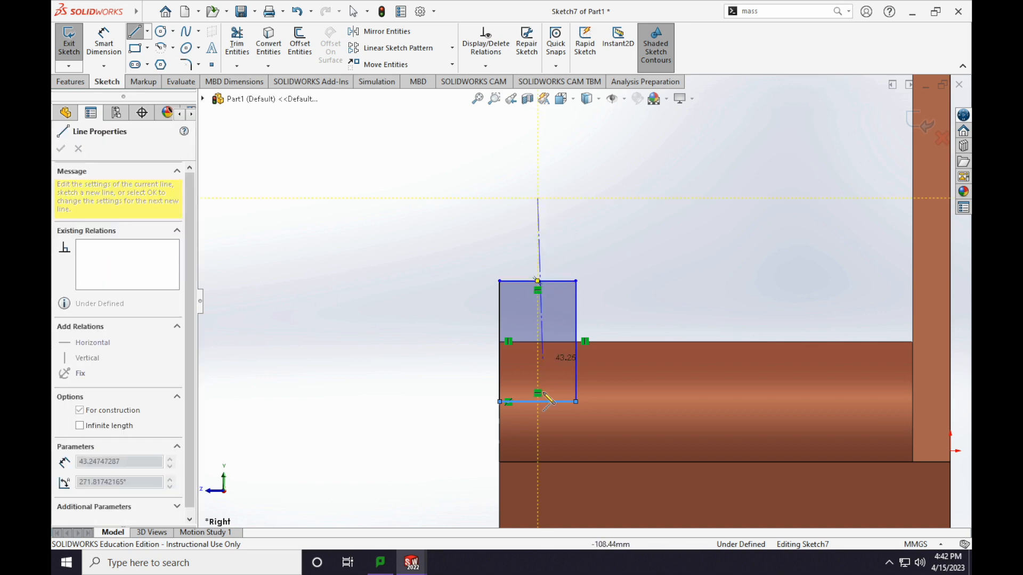
pyautogui.click(539, 502)
# Sketch two concentric circles with radii of about 22 mm and 12 mm, centred just above the centerline's upper end and aligned with it.
pyautogui.click(101, 47)
pyautogui.click(537, 161)
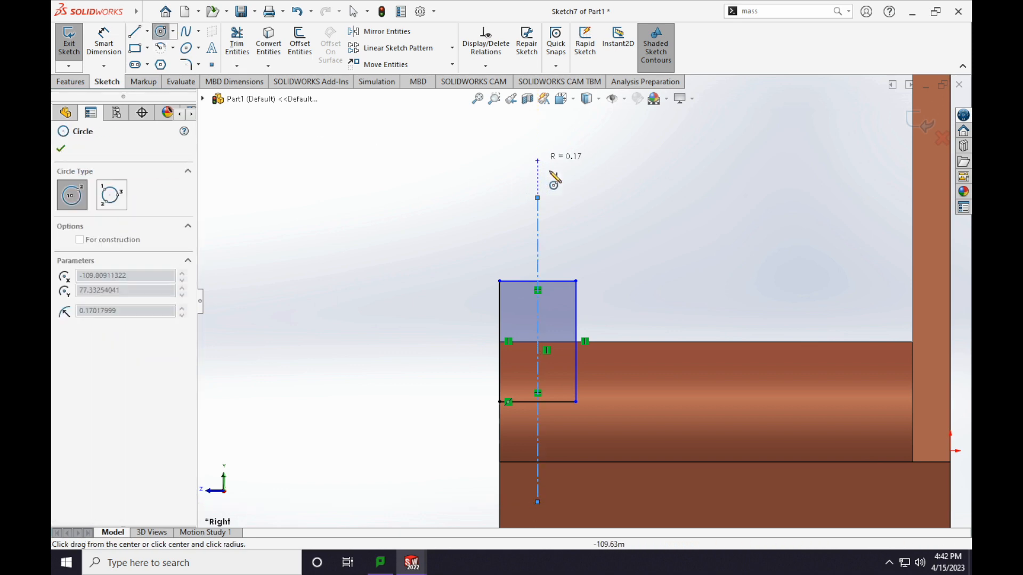
pyautogui.click(599, 220)
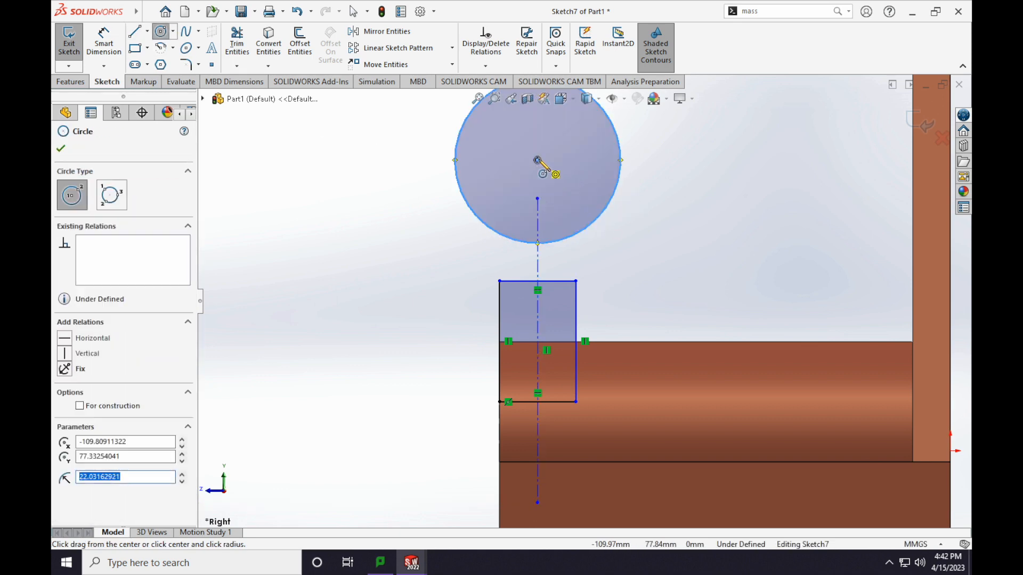
pyautogui.click(537, 161)
pyautogui.click(574, 197)
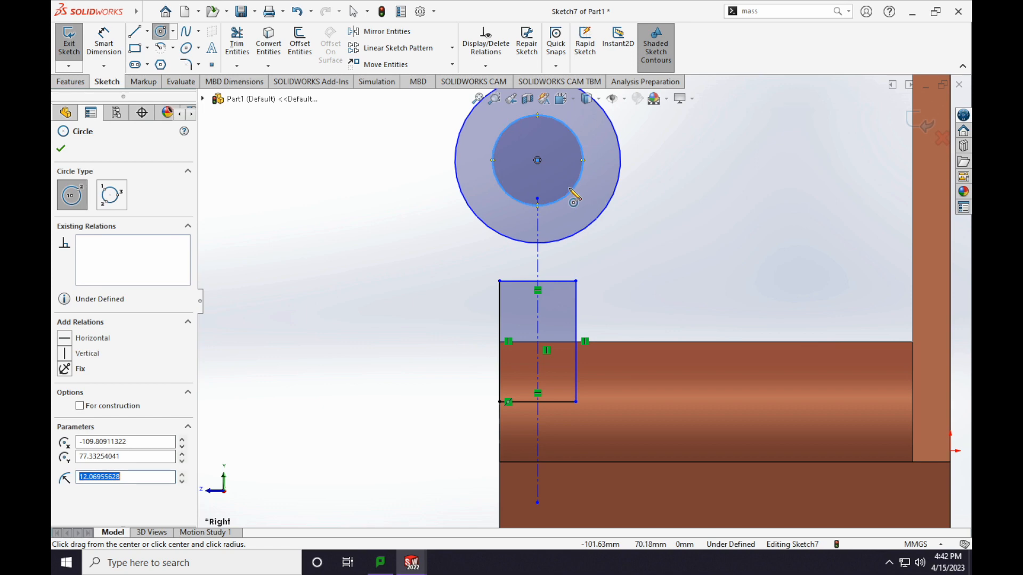
# Dimension the outer circle's diameter as 30*2 (60 mm) and the inner circle's diameter as 30 mm.
pyautogui.scroll(5, 608, 148)
pyautogui.scroll(-3, 625, 261)
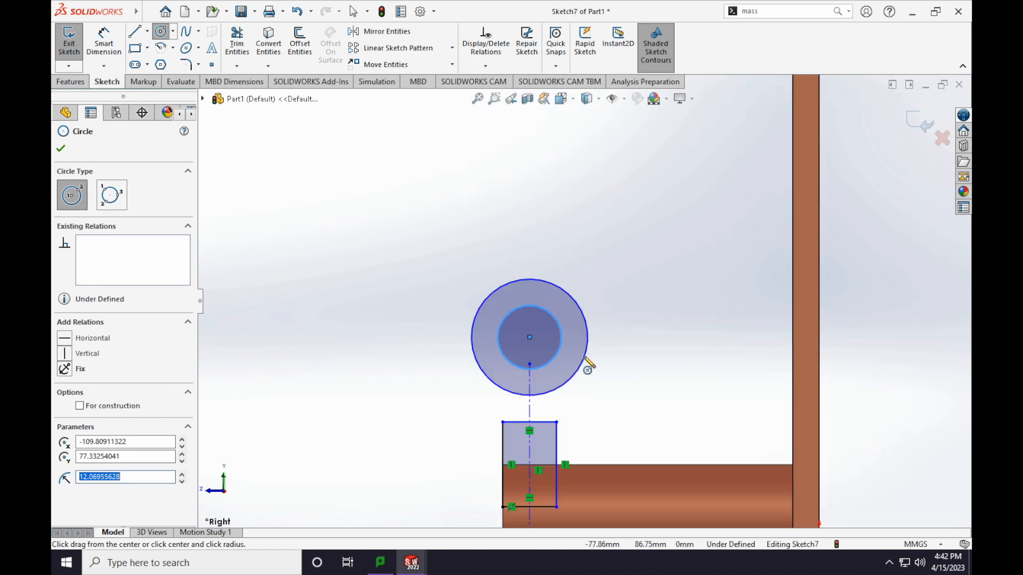
pyautogui.rightClick(621, 369)
pyautogui.moveTo(584, 289); pyautogui.dragTo(584, 202, button='right')
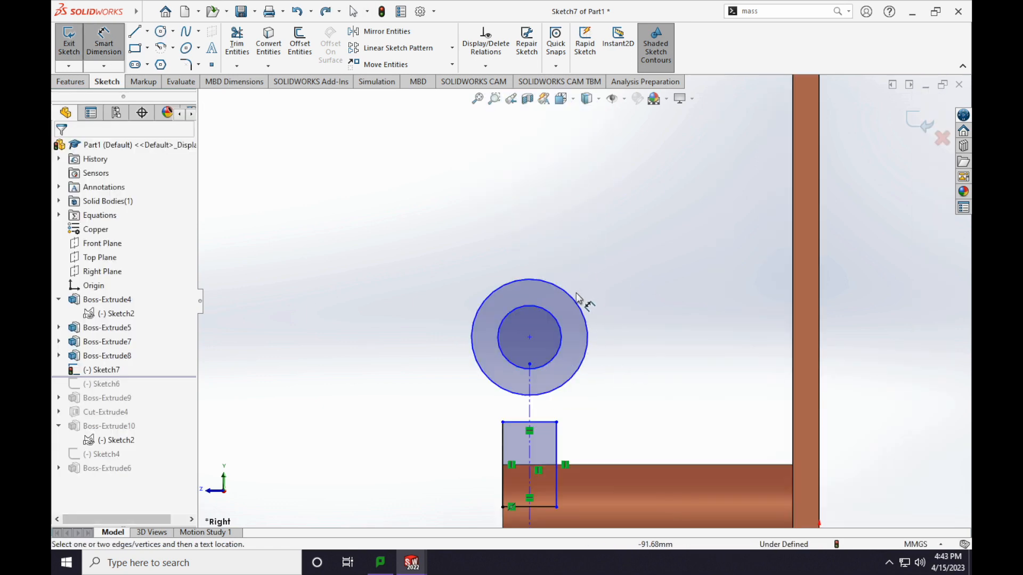
pyautogui.click(581, 308)
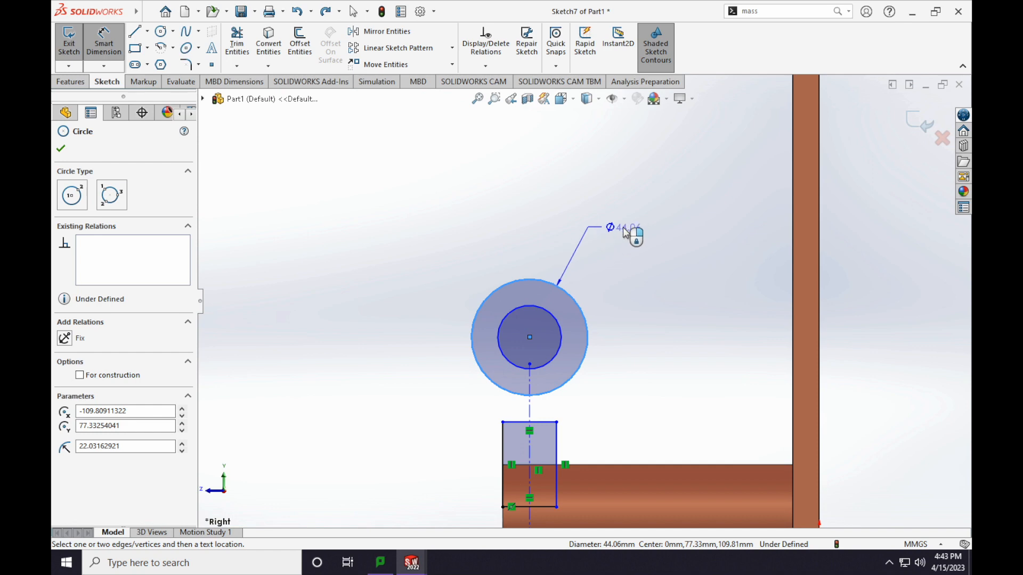
pyautogui.click(626, 233)
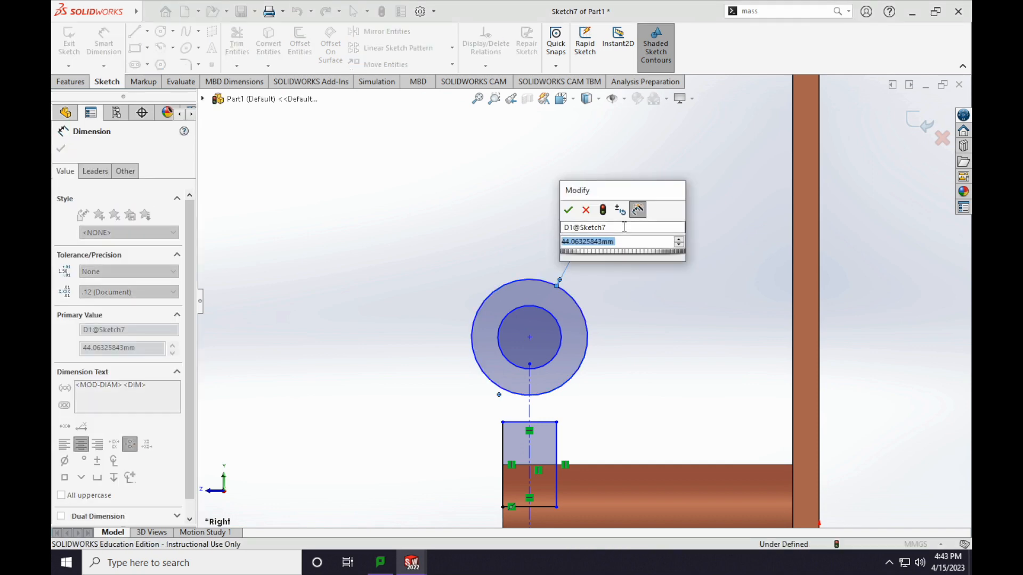
pyautogui.write('3')
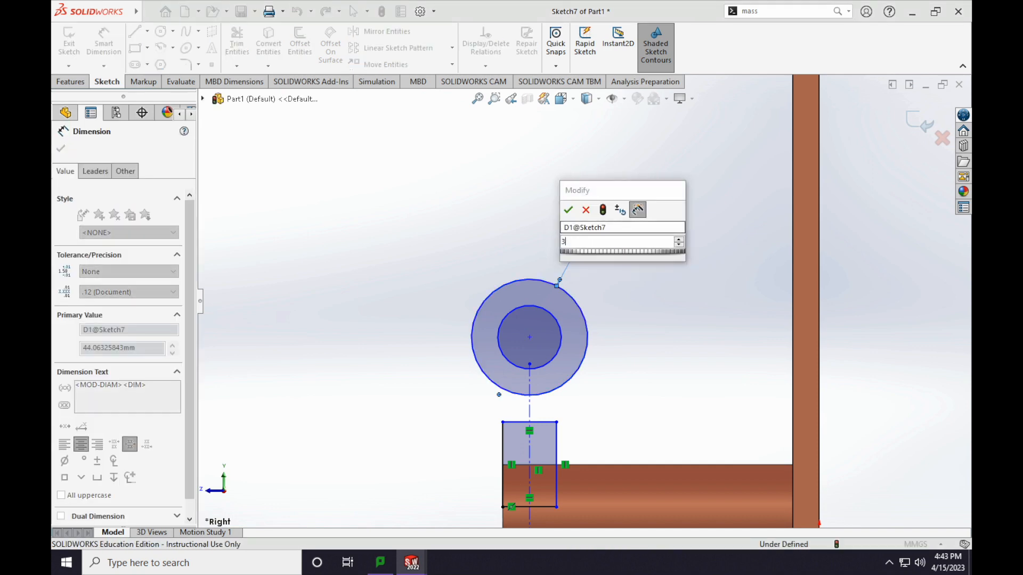
pyautogui.write('0*2')
pyautogui.press('Return')
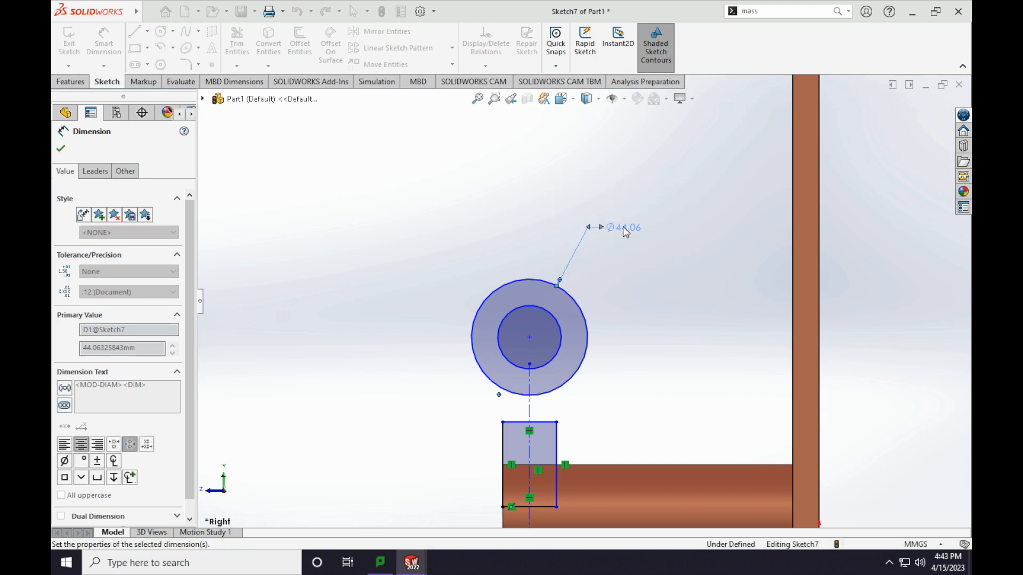
pyautogui.click(559, 323)
pyautogui.click(660, 302)
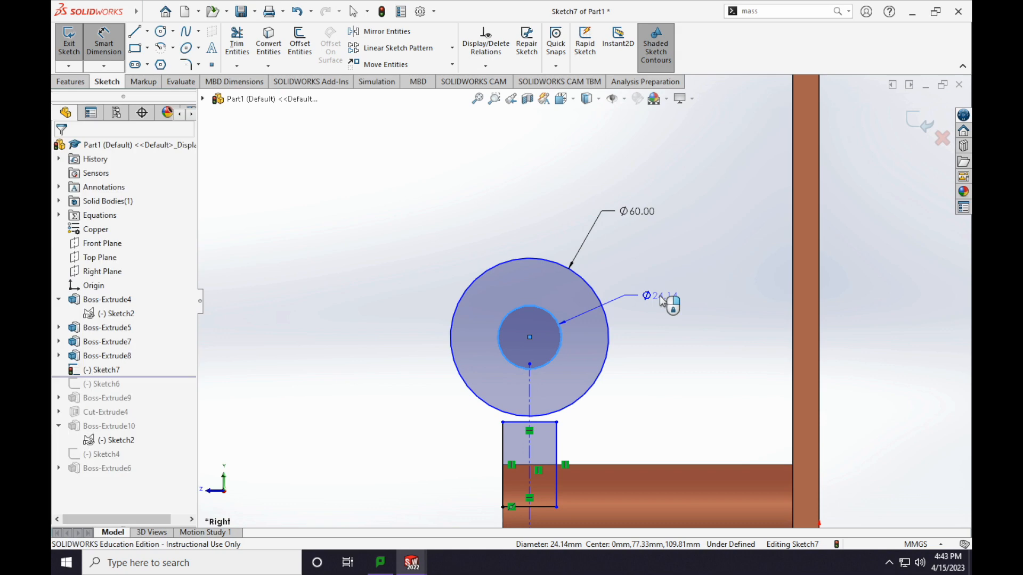
pyautogui.write('30')
pyautogui.press('Return')
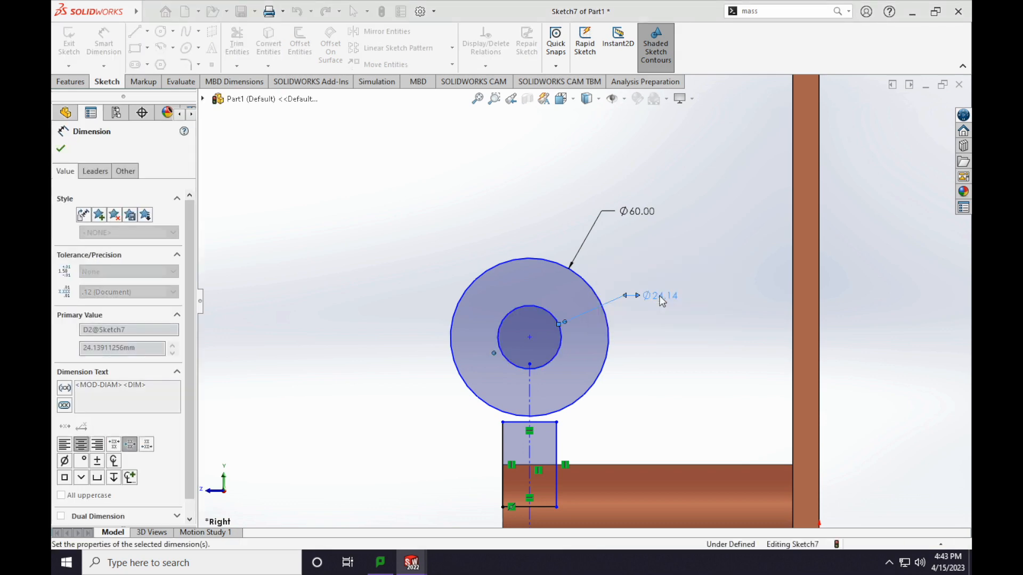
# Dimension the height of the circles' centre above the bottom edge of the base as 100 mm.
pyautogui.scroll(-2, 531, 458)
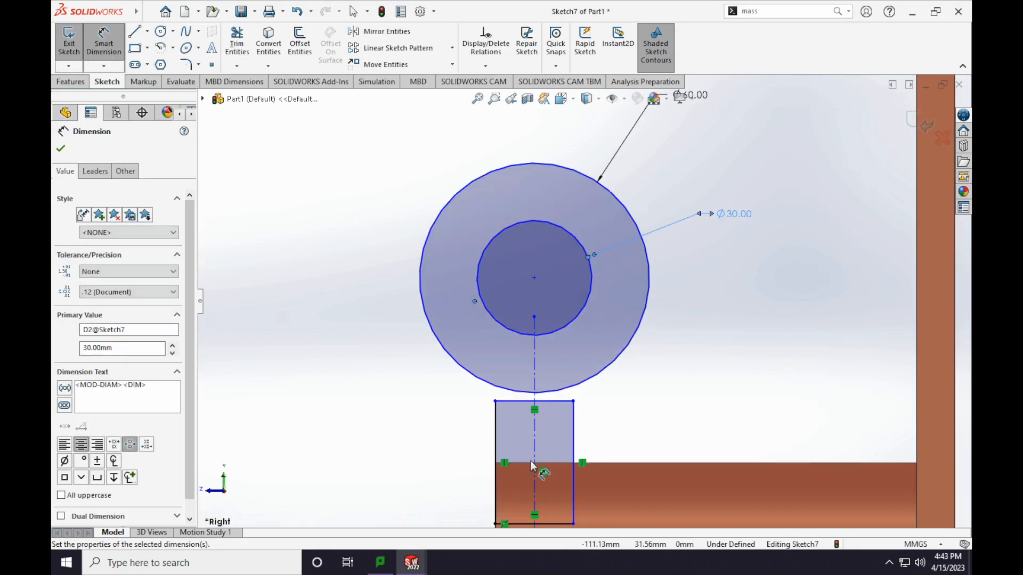
pyautogui.scroll(5, 543, 463)
pyautogui.click(565, 293)
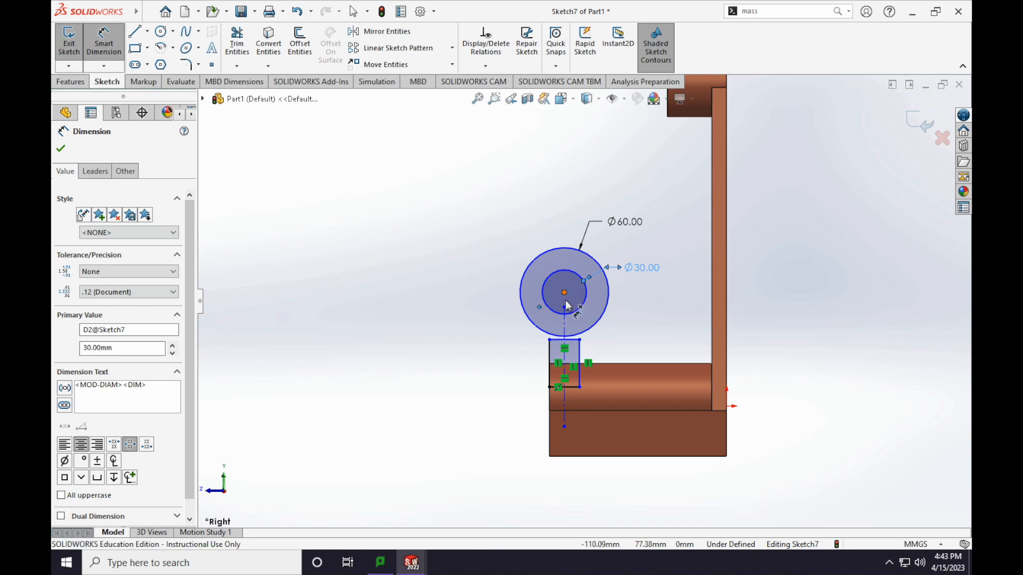
pyautogui.click(583, 457)
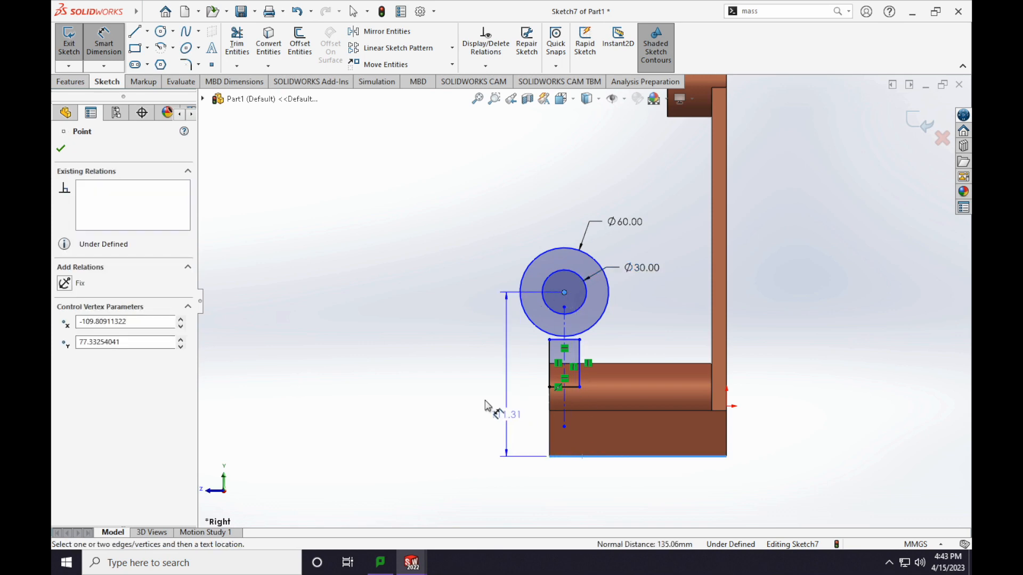
pyautogui.click(430, 386)
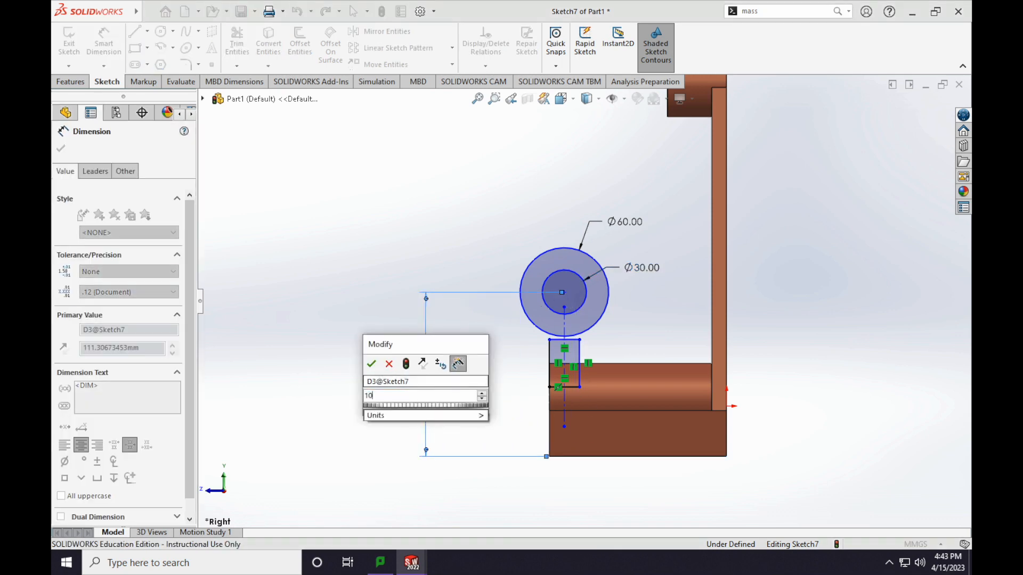
pyautogui.press('Return')
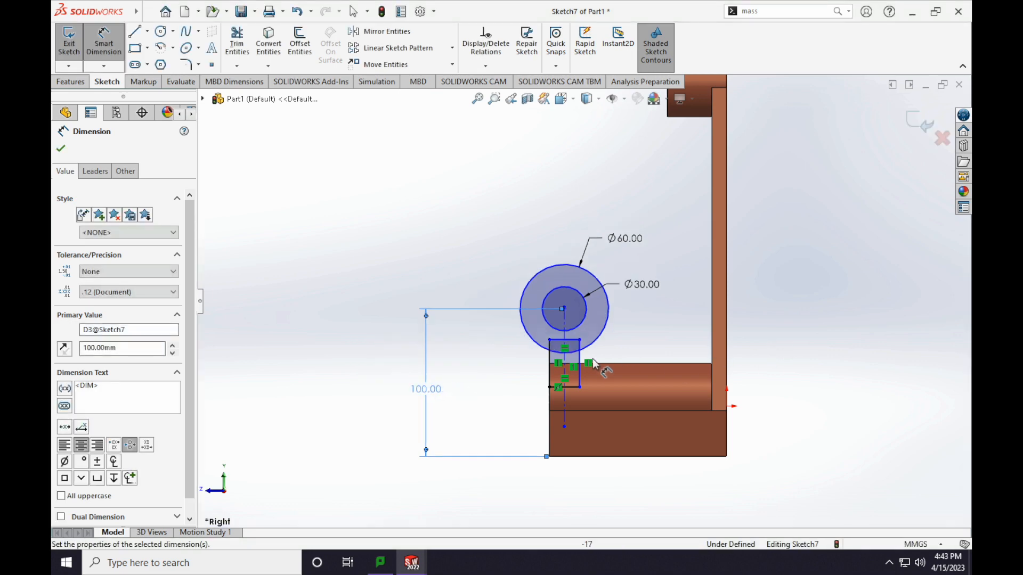
# Trim the overlapping rectangle lines and lower arc inside the outer circle so the circle and rectangle form one keyhole-shaped outline.
pyautogui.scroll(-4, 591, 361)
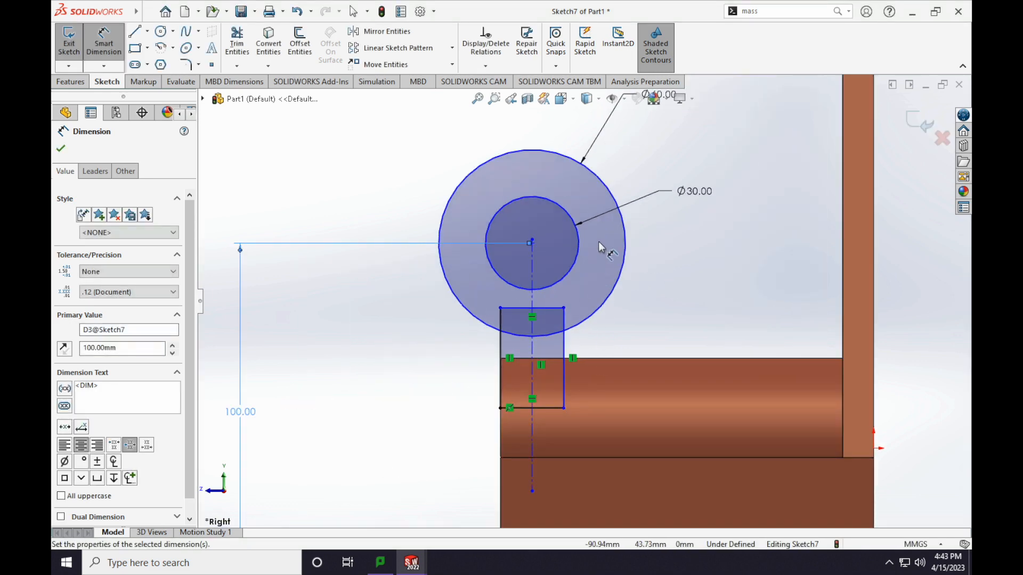
pyautogui.click(237, 41)
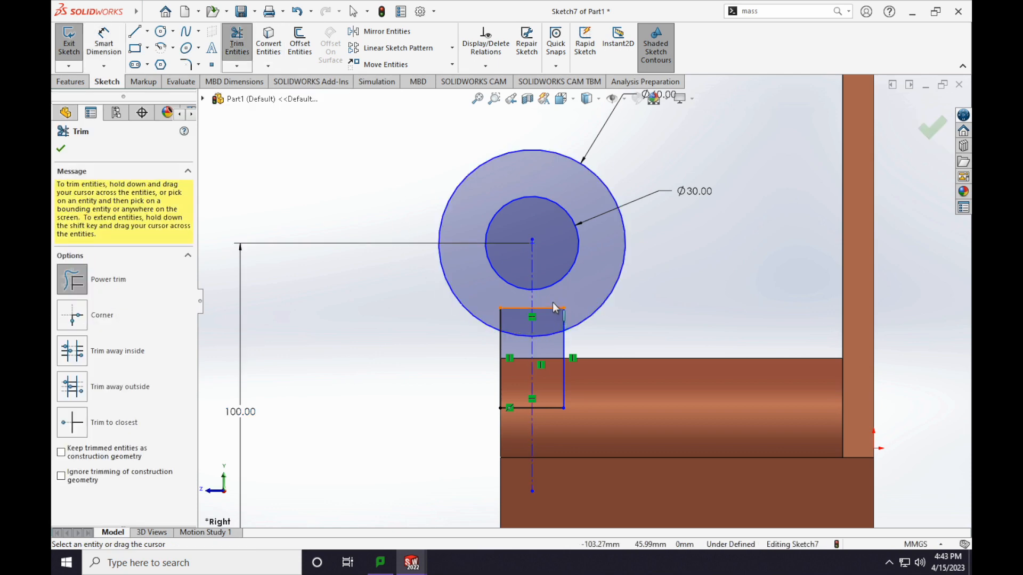
pyautogui.moveTo(552, 298)
pyautogui.mouseDown()
pyautogui.moveTo(551, 319)
pyautogui.moveTo(522, 348)
pyautogui.mouseUp()
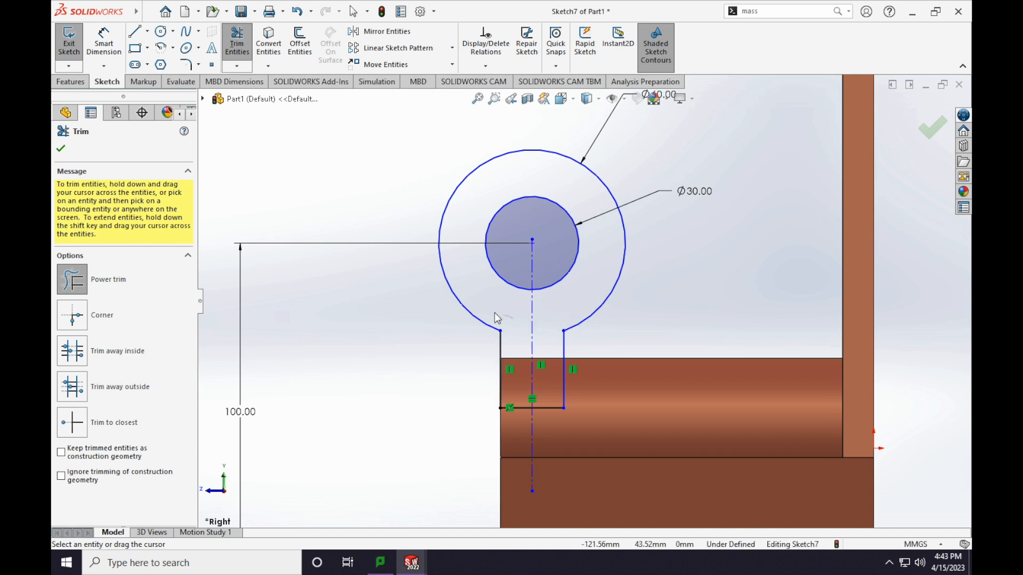
pyautogui.moveTo(496, 318); pyautogui.dragTo(513, 317)
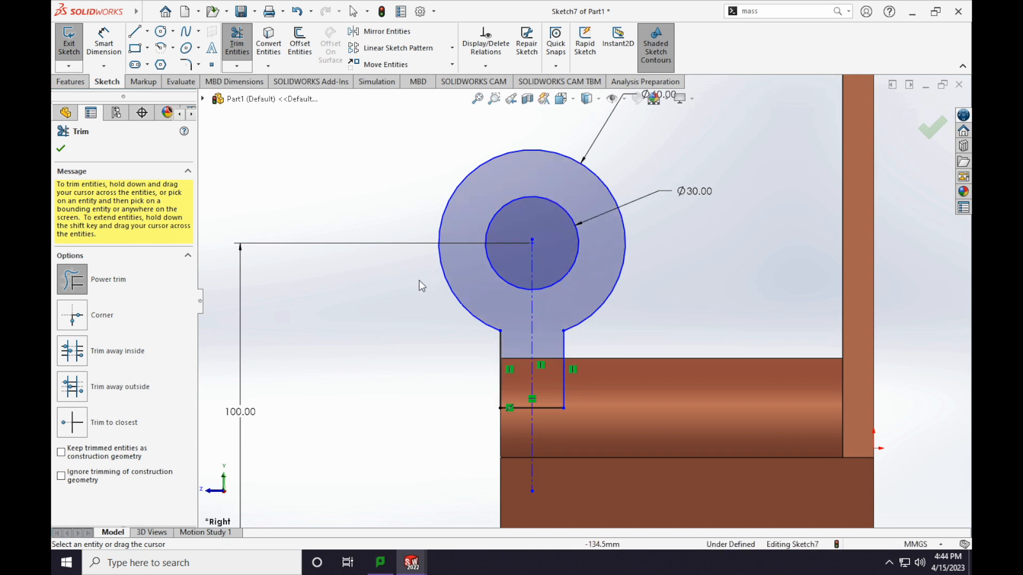
# Dimension the distance from the neck's side line at the barrel's free end to the centerline as 10 mm.
pyautogui.click(104, 44)
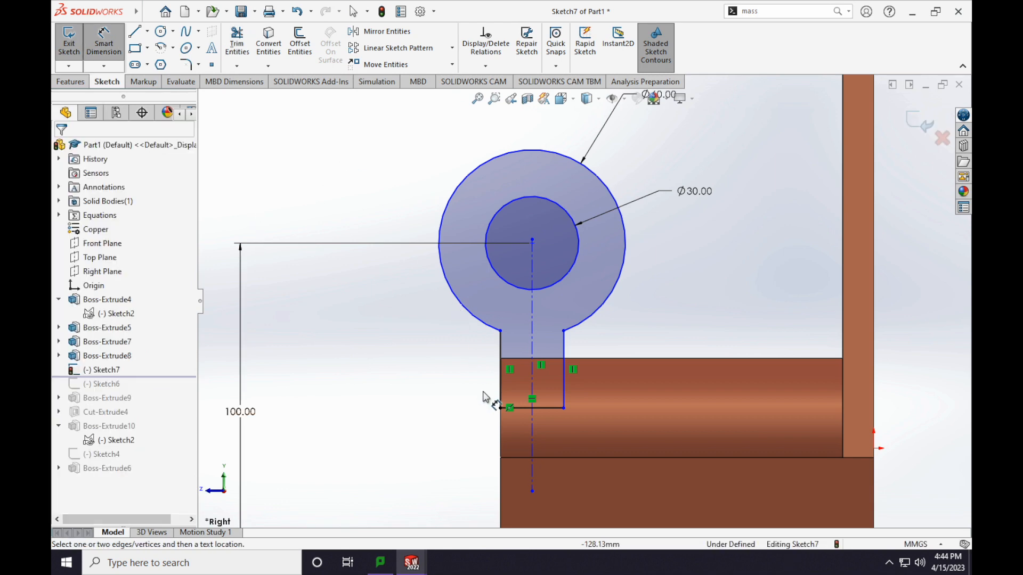
pyautogui.click(504, 346)
pyautogui.click(532, 344)
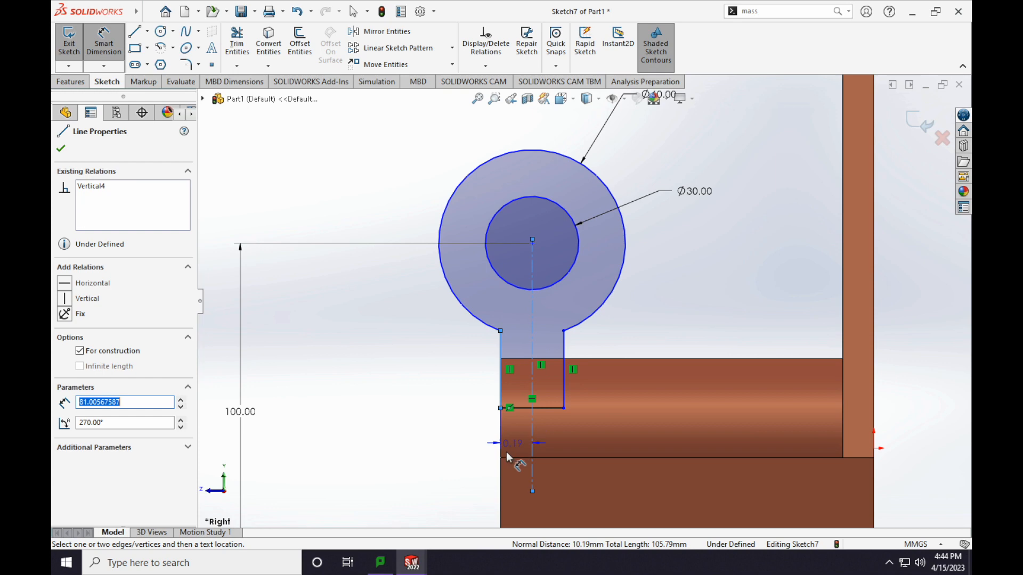
pyautogui.click(439, 447)
pyautogui.write('10')
pyautogui.press('Return')
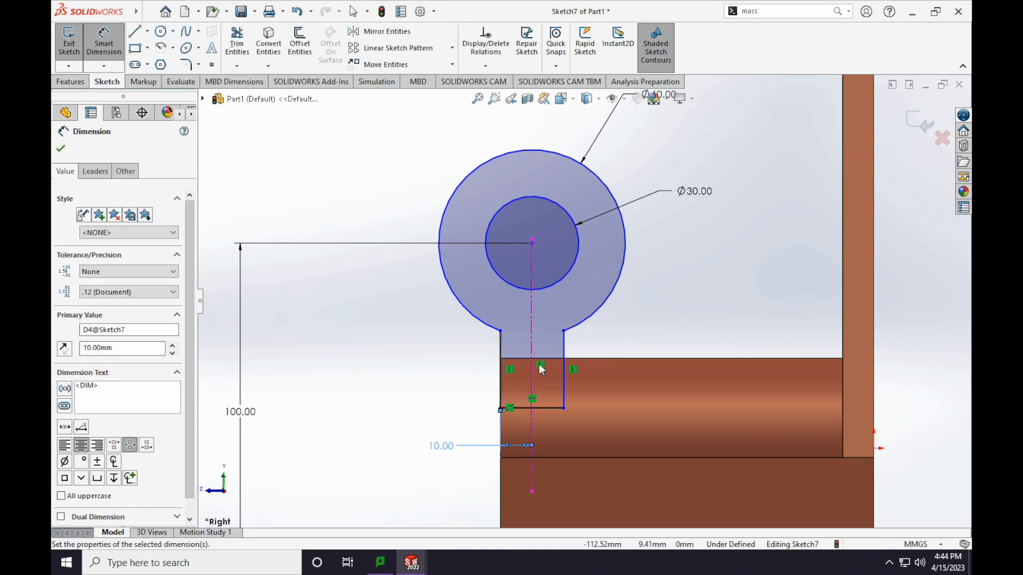
# Dimension the distance from the centerline to the neck's other side line as 10 mm and tidy the two dimensions' placement.
pyautogui.click(533, 352)
pyautogui.click(564, 410)
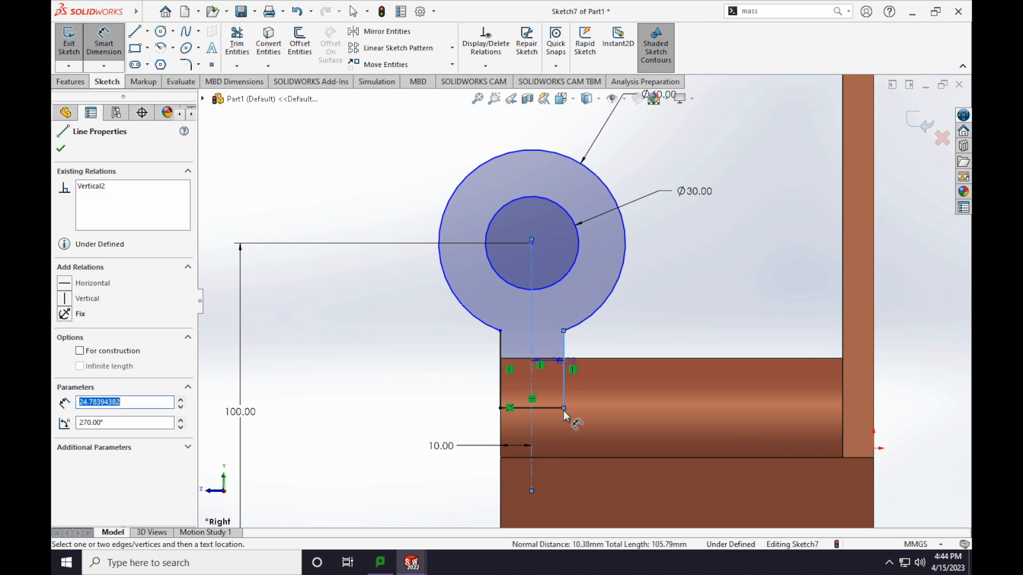
pyautogui.click(559, 443)
pyautogui.write('1')
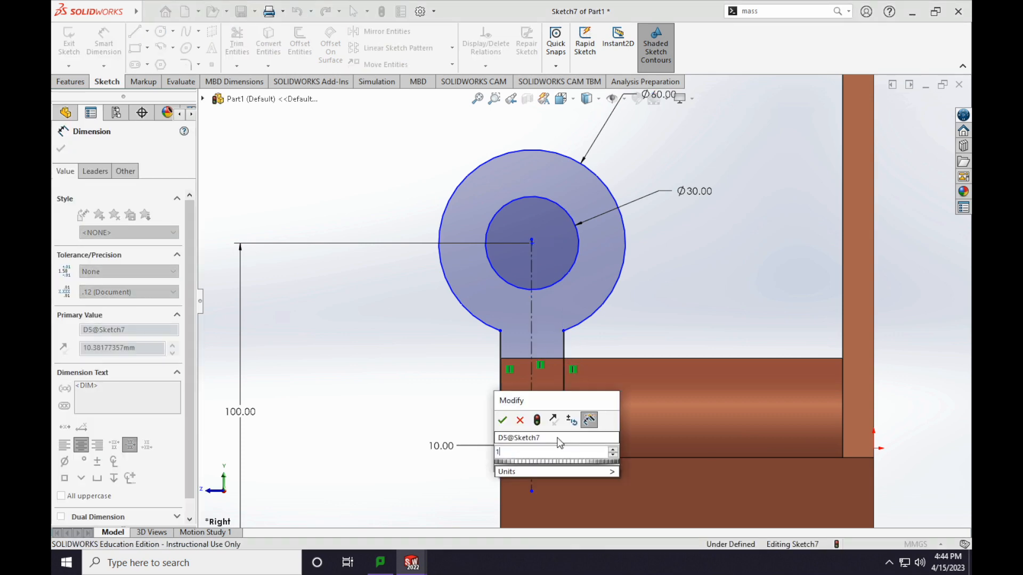
pyautogui.write('0')
pyautogui.press('Return')
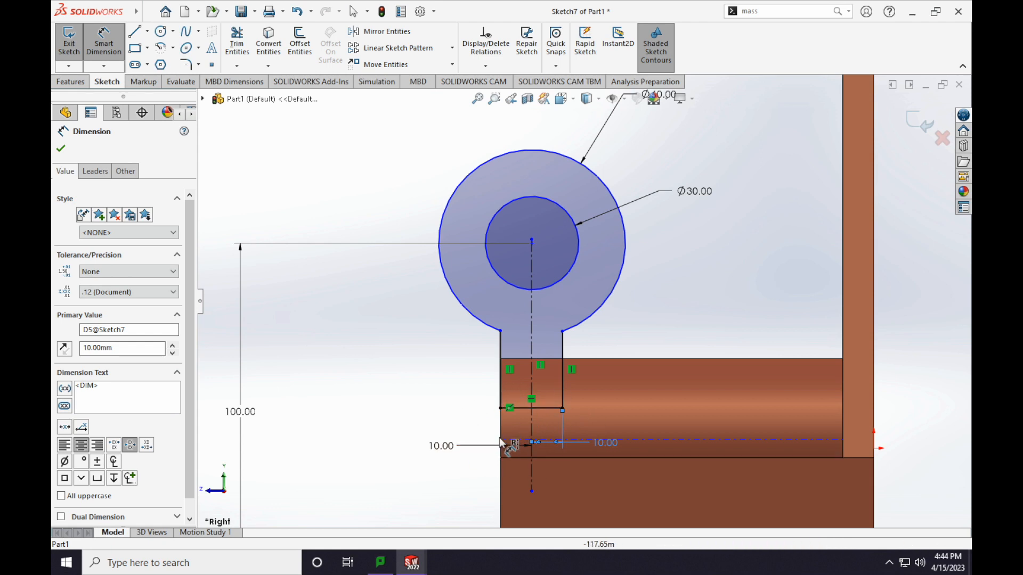
pyautogui.moveTo(442, 446); pyautogui.dragTo(443, 447)
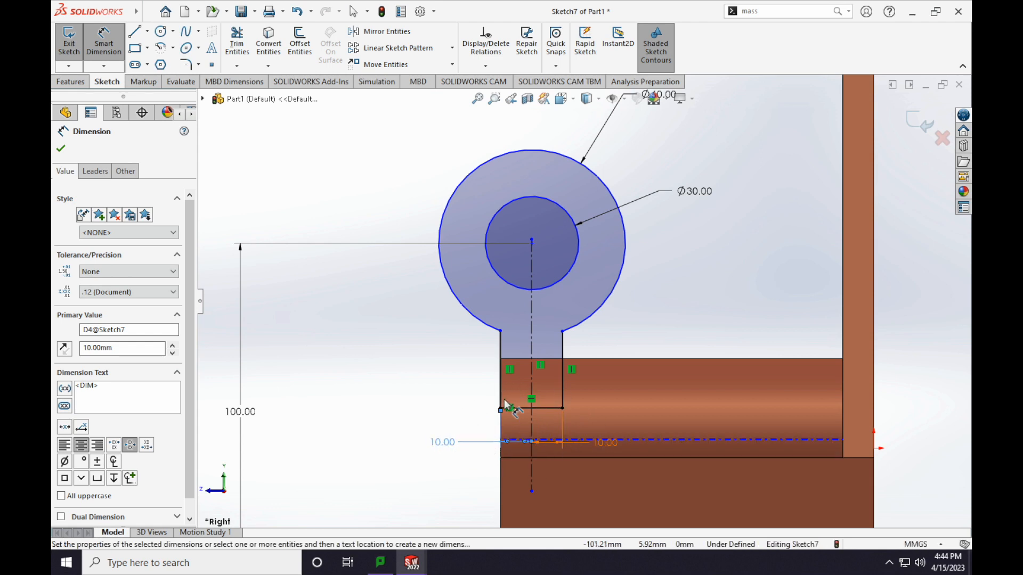
pyautogui.click(61, 152)
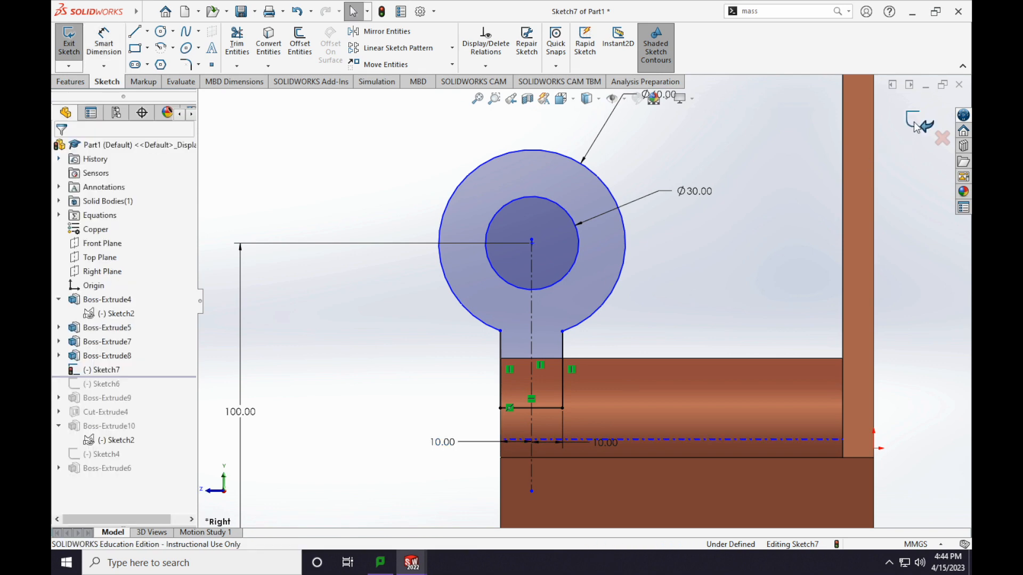
# Finish the keyhole sketch and extrude it as a mid-plane boss 40 mm deep, merged with the bracket.
pyautogui.click(915, 126)
pyautogui.moveTo(396, 416); pyautogui.dragTo(475, 403, button='middle')
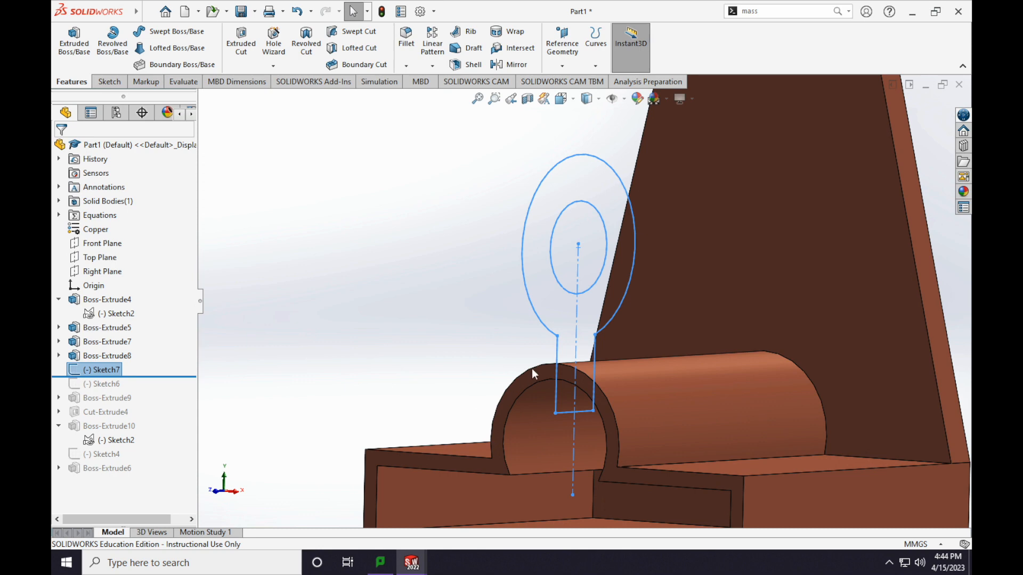
pyautogui.scroll(4, 531, 378)
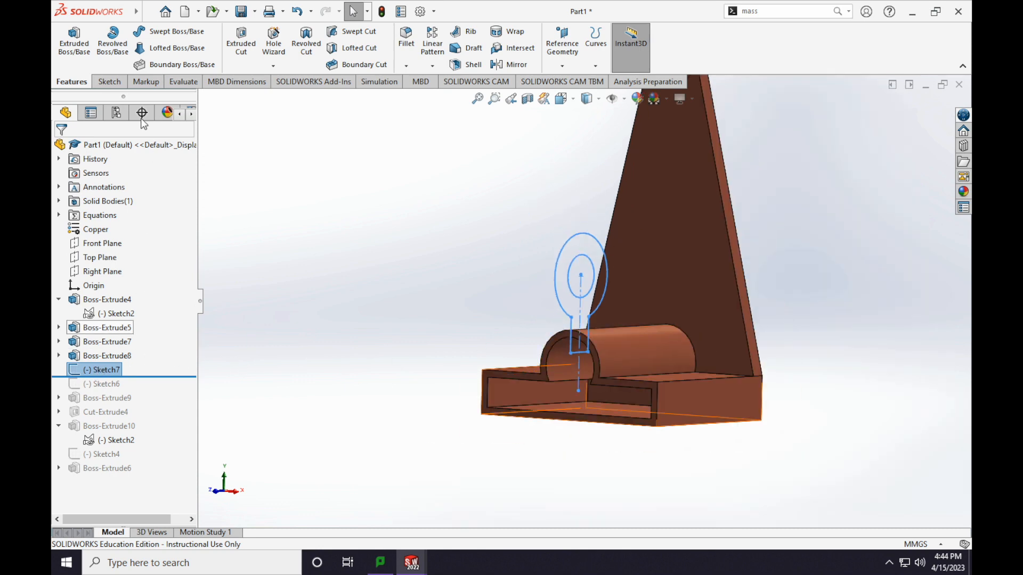
pyautogui.click(80, 43)
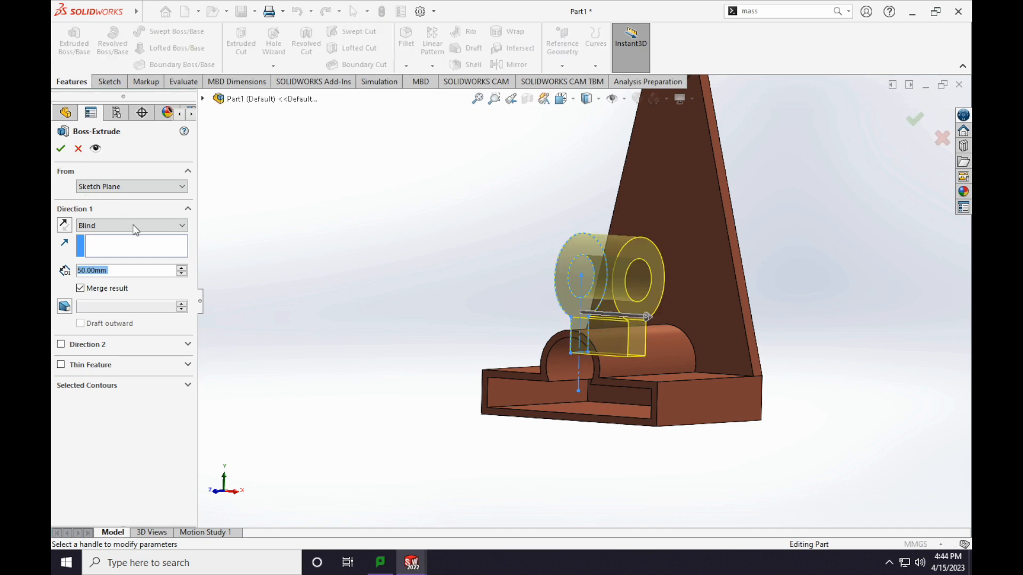
pyautogui.click(133, 226)
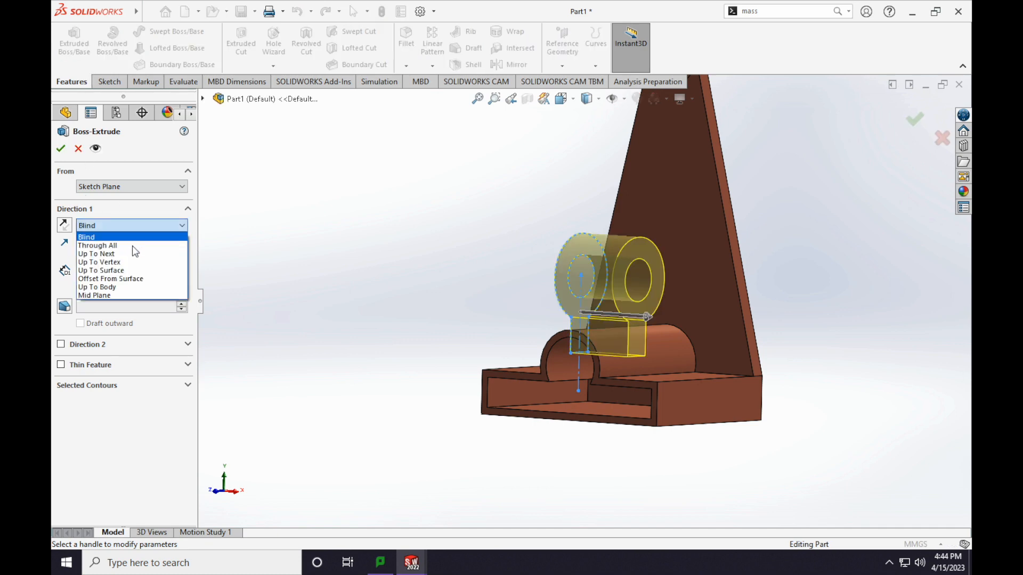
pyautogui.click(133, 294)
pyautogui.moveTo(494, 313); pyautogui.dragTo(527, 322, button='middle')
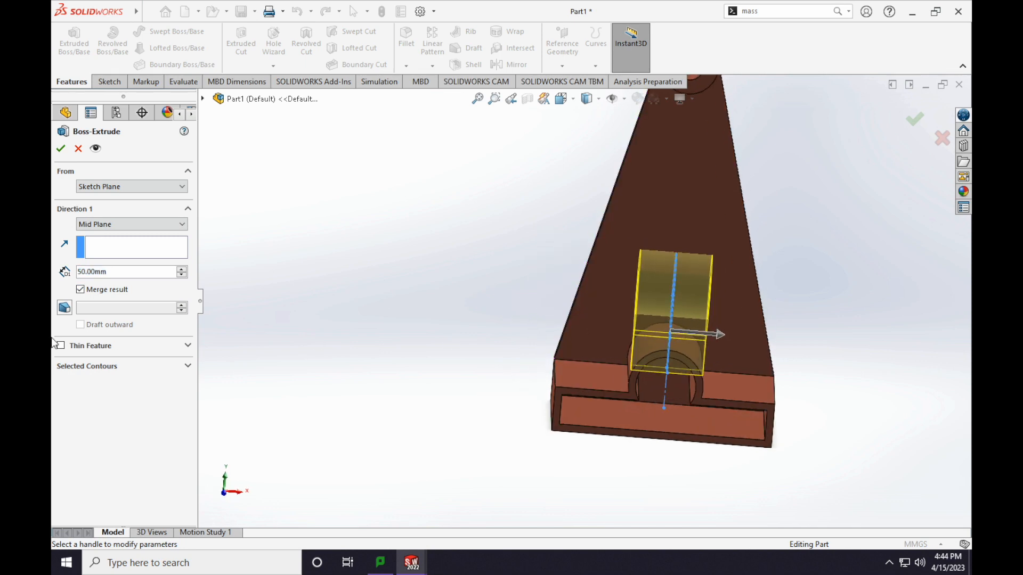
pyautogui.click(85, 272)
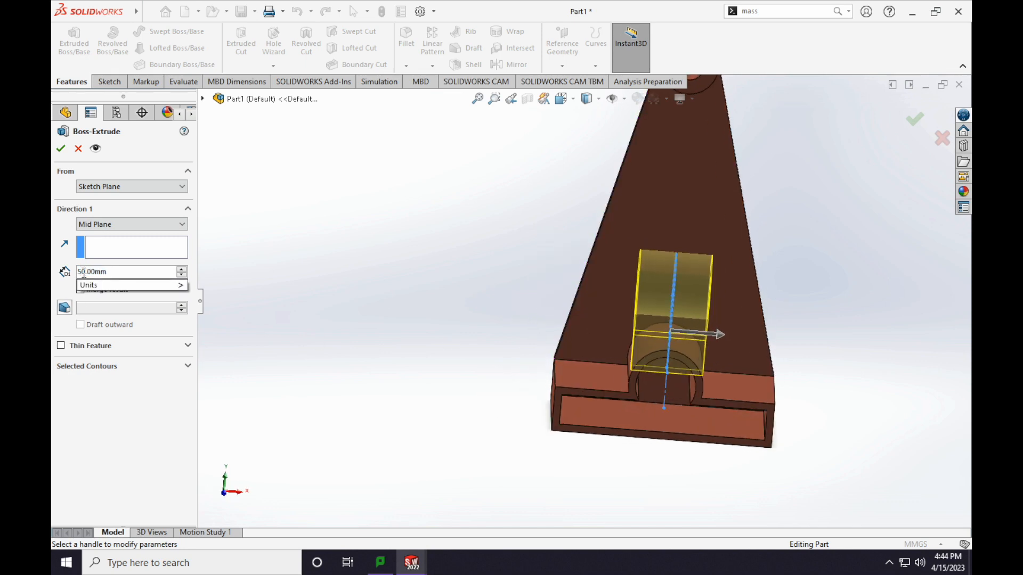
pyautogui.press('BackSpace')
pyautogui.write('4')
pyautogui.press('Return')
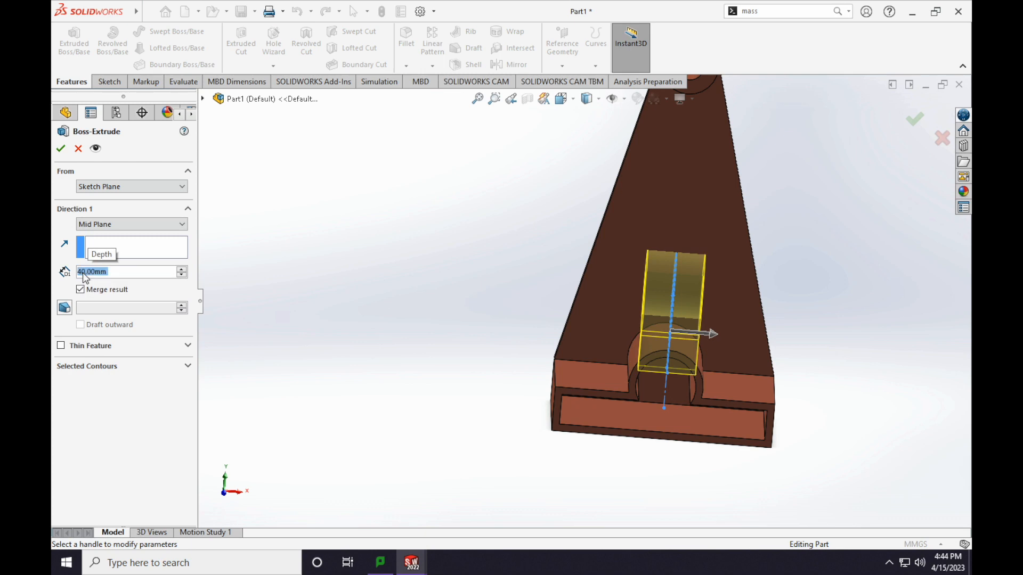
pyautogui.click(62, 149)
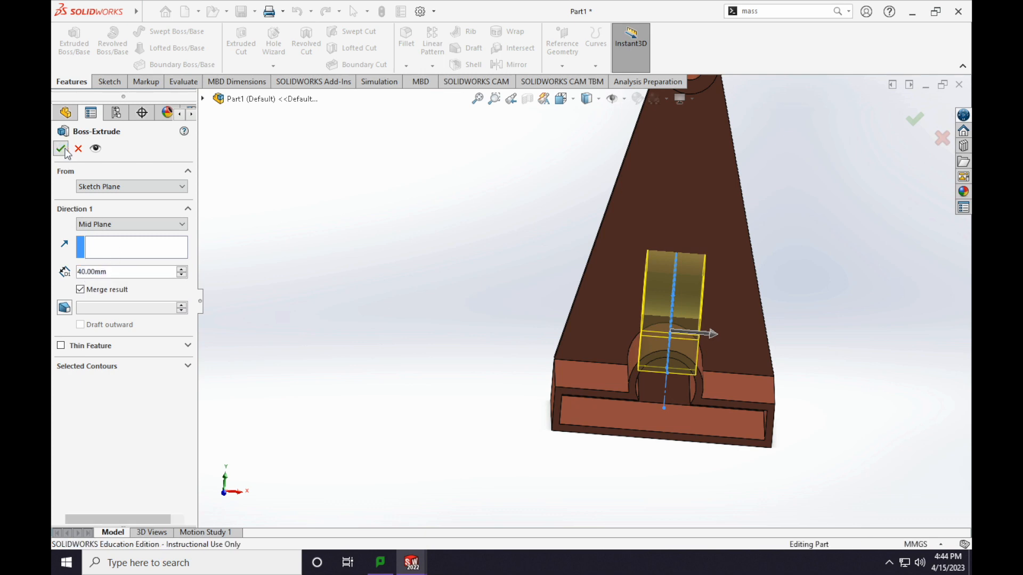
# Start a sketch on the front end face of the hollow base and lower barrel.
pyautogui.moveTo(669, 380); pyautogui.dragTo(466, 352, button='middle')
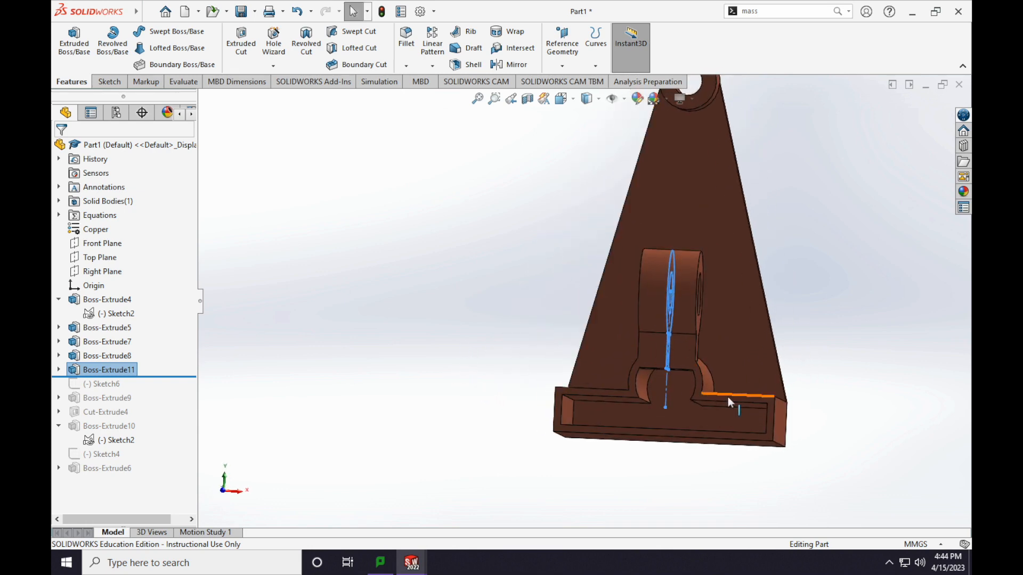
pyautogui.scroll(-5, 635, 343)
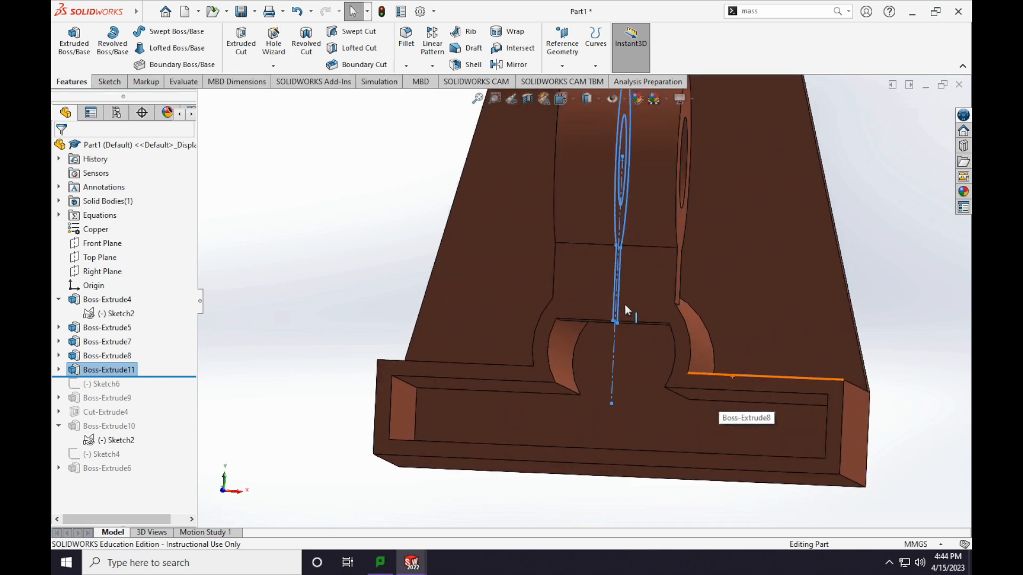
pyautogui.moveTo(625, 293); pyautogui.dragTo(625, 303, button='middle')
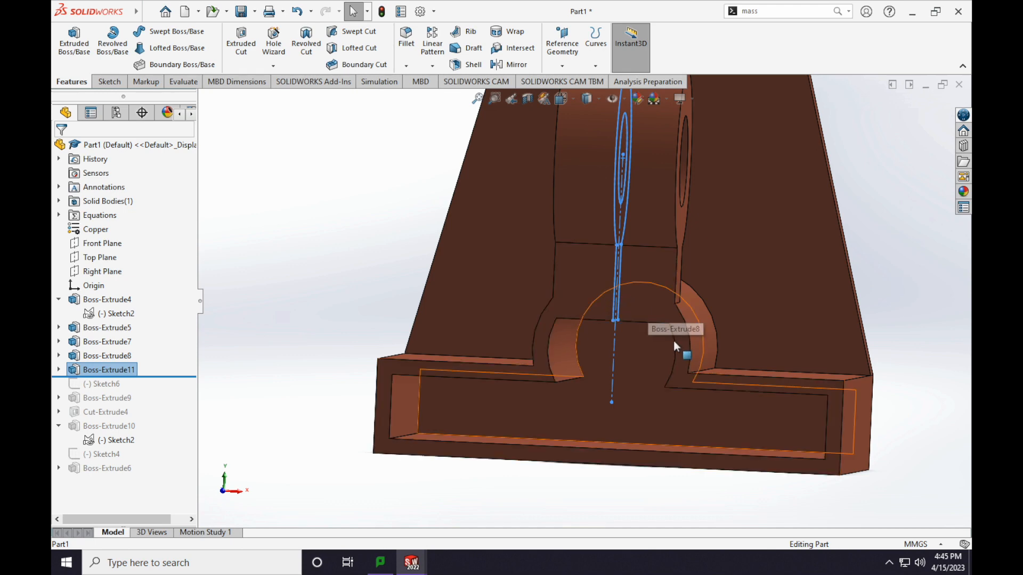
pyautogui.click(596, 311)
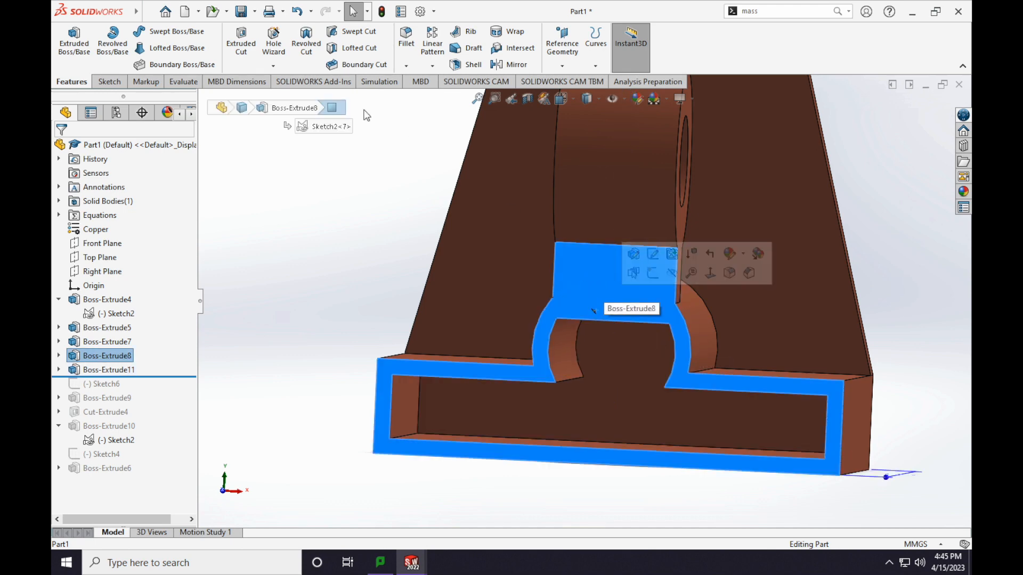
pyautogui.click(110, 81)
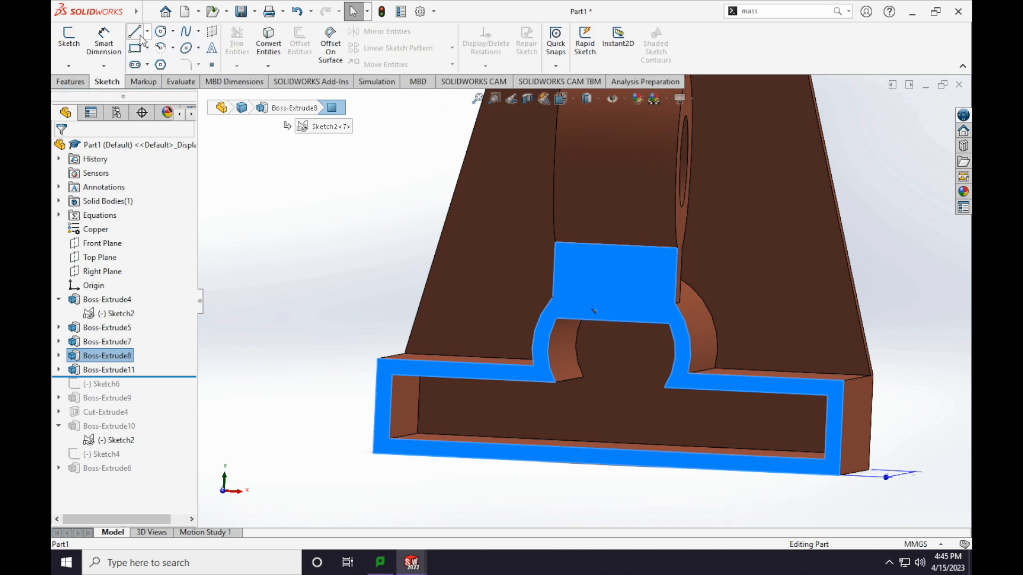
pyautogui.click(69, 42)
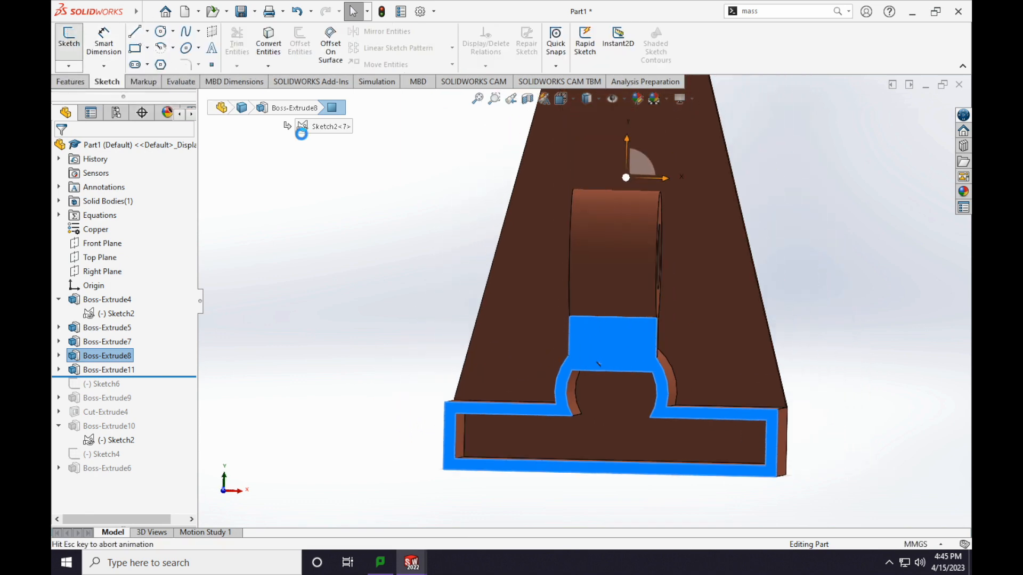
pyautogui.scroll(-5, 592, 442)
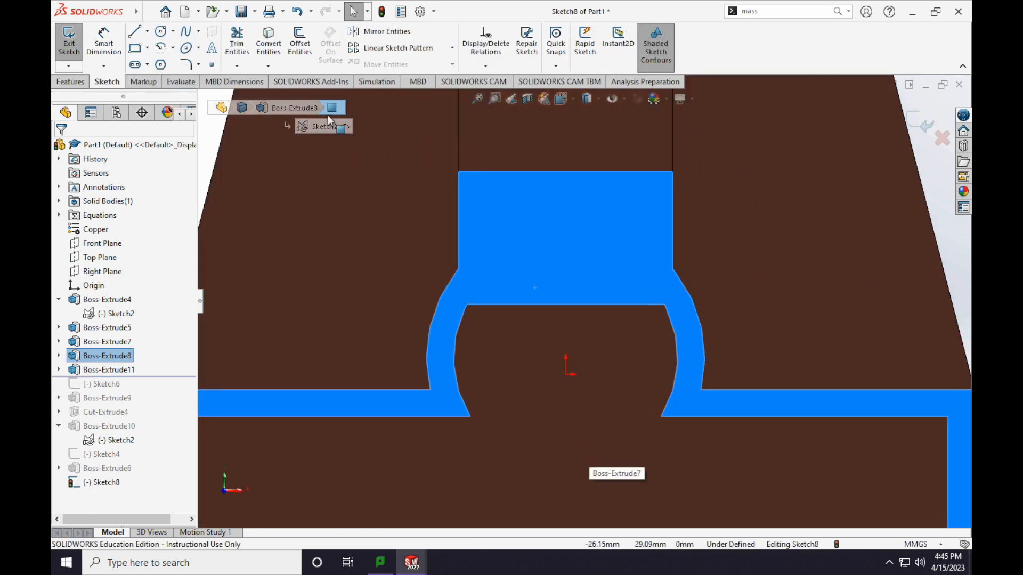
# Draw a perimeter circle of 21 mm radius along the lower barrel's inner bore edge and finish the sketch.
pyautogui.click(161, 31)
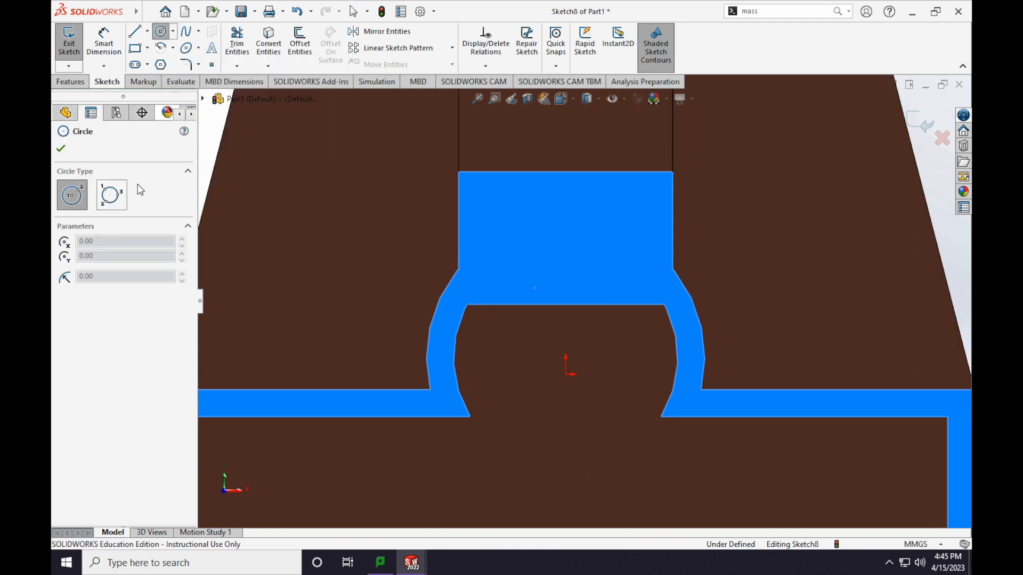
pyautogui.click(113, 203)
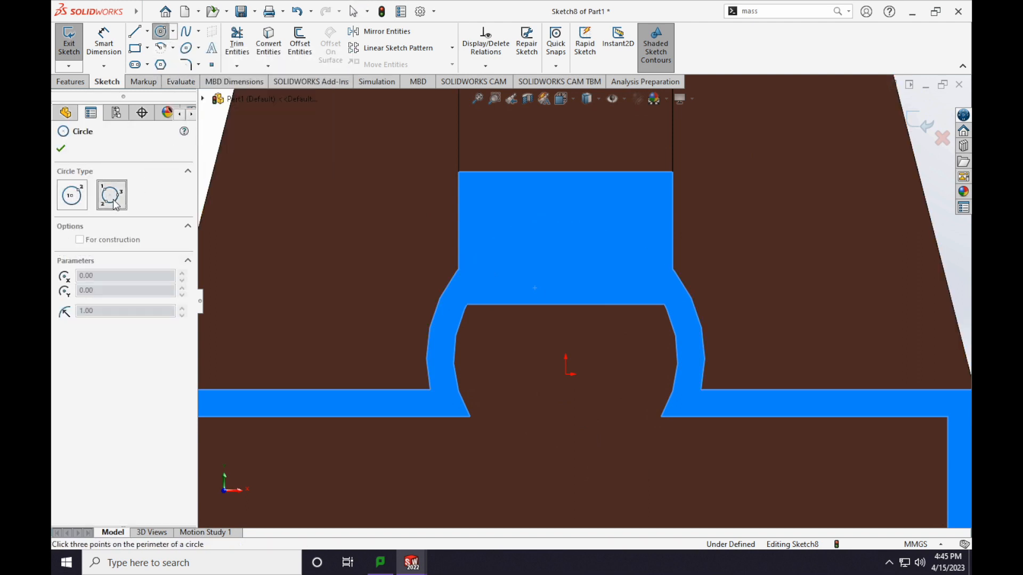
pyautogui.click(462, 367)
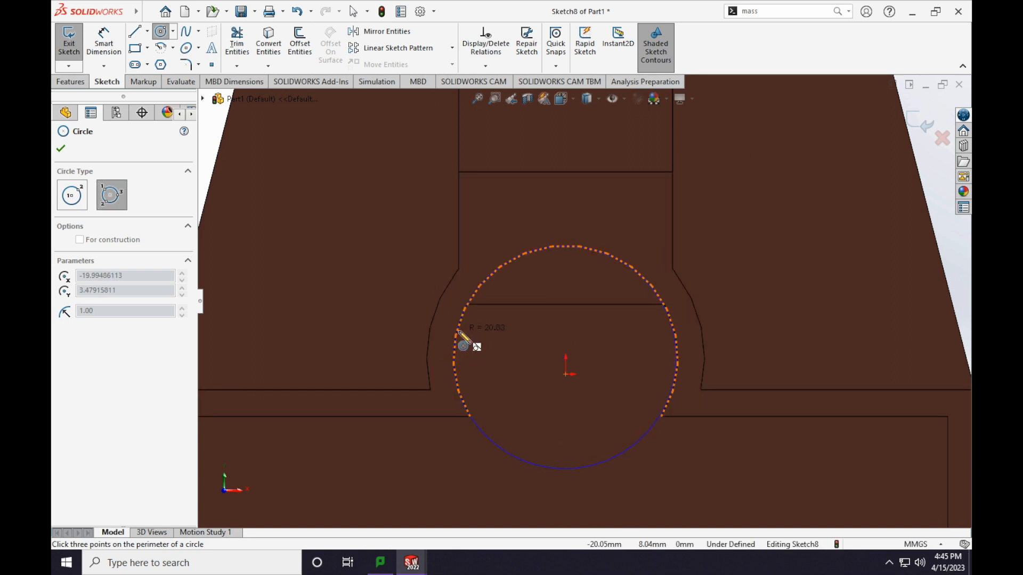
pyautogui.click(675, 332)
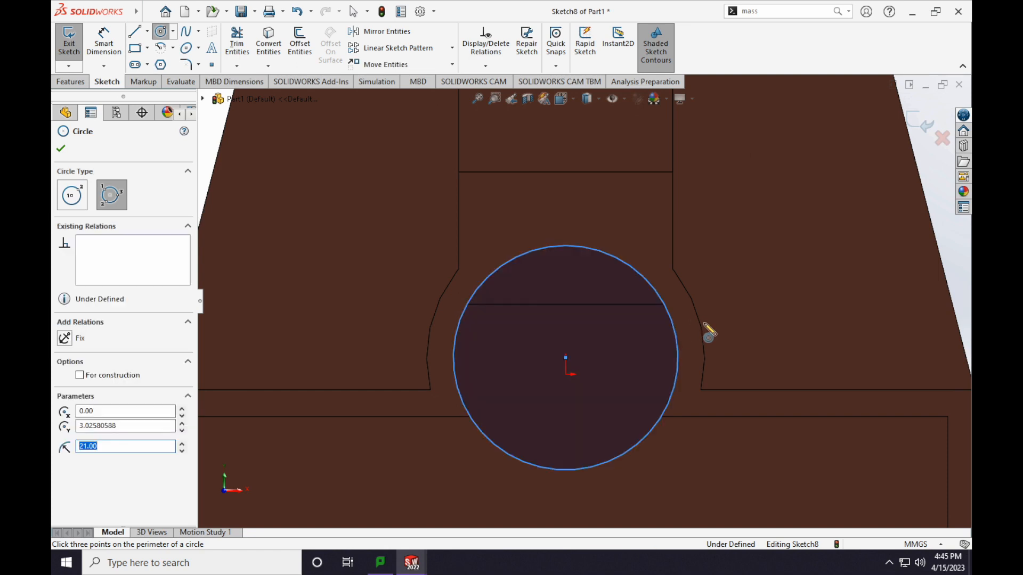
pyautogui.click(915, 122)
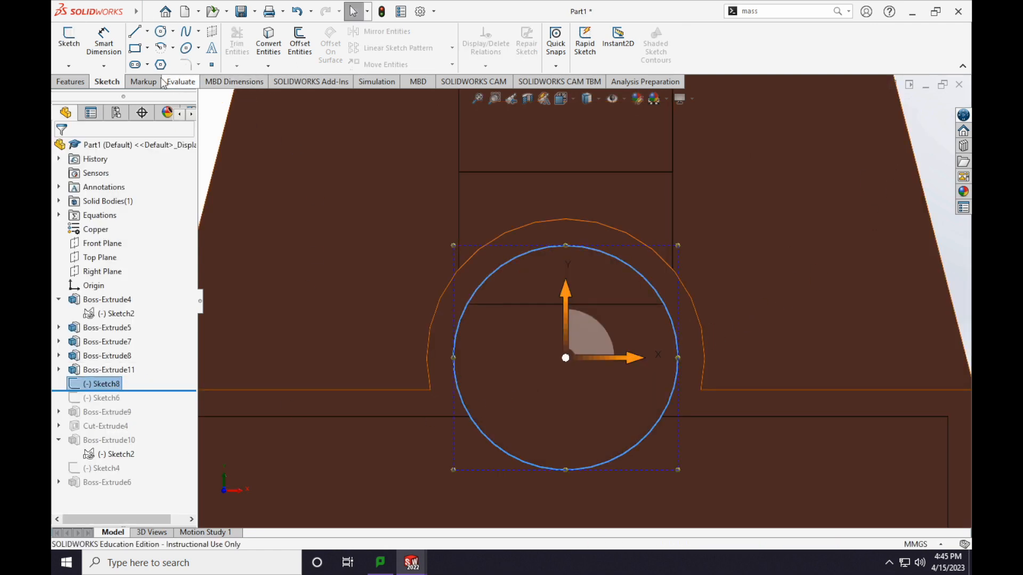
# Cut-extrude the bore circle Up To Surface, ending at the ring boss neck's flat face towards the upright plate.
pyautogui.click(71, 82)
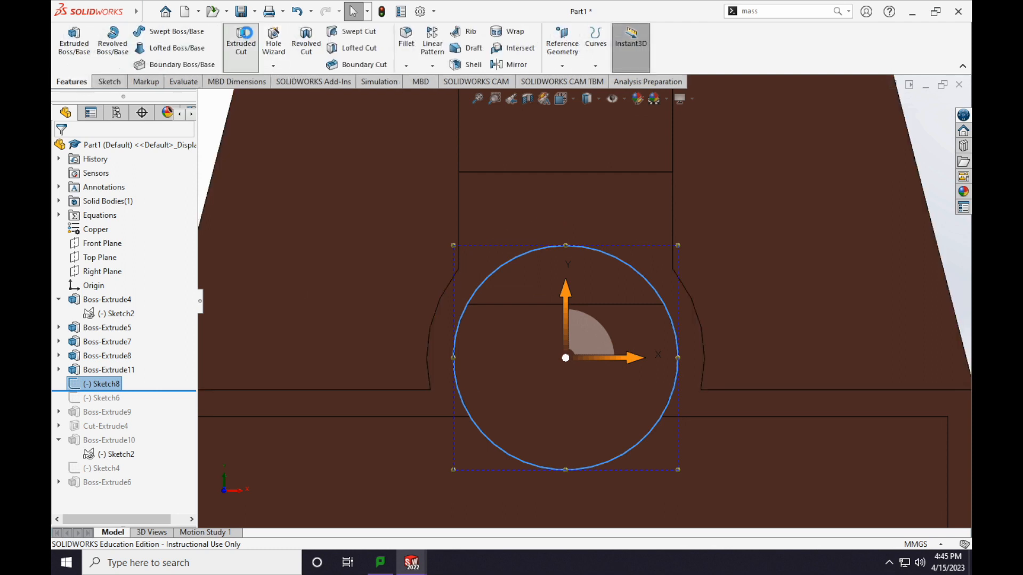
pyautogui.click(242, 43)
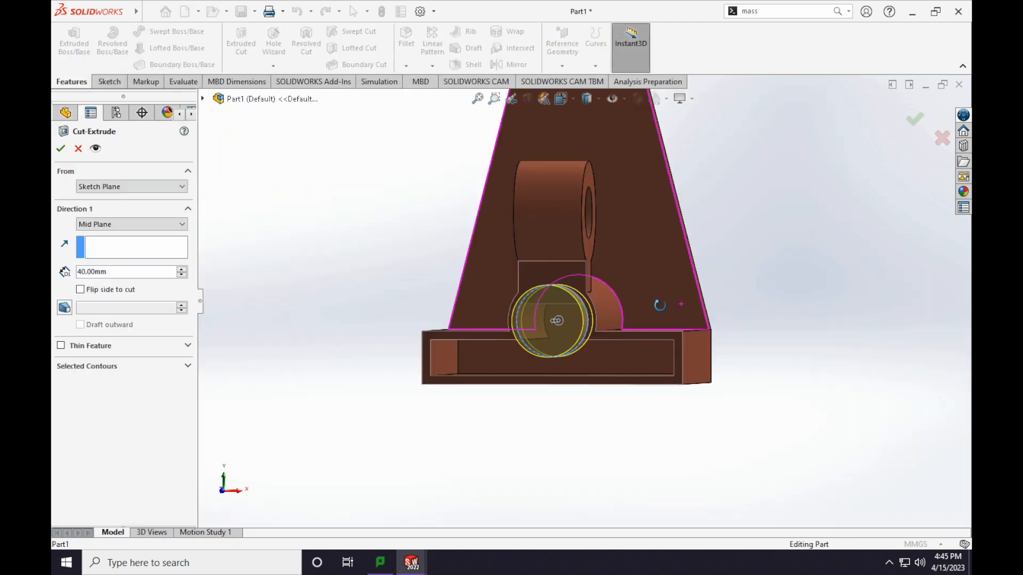
pyautogui.moveTo(659, 305); pyautogui.dragTo(572, 308, button='middle')
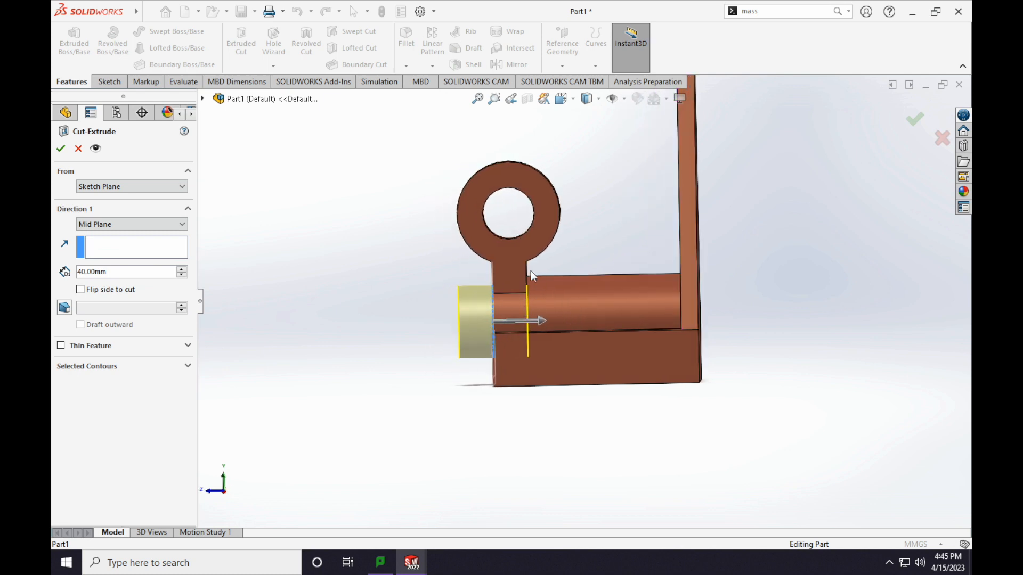
pyautogui.click(111, 224)
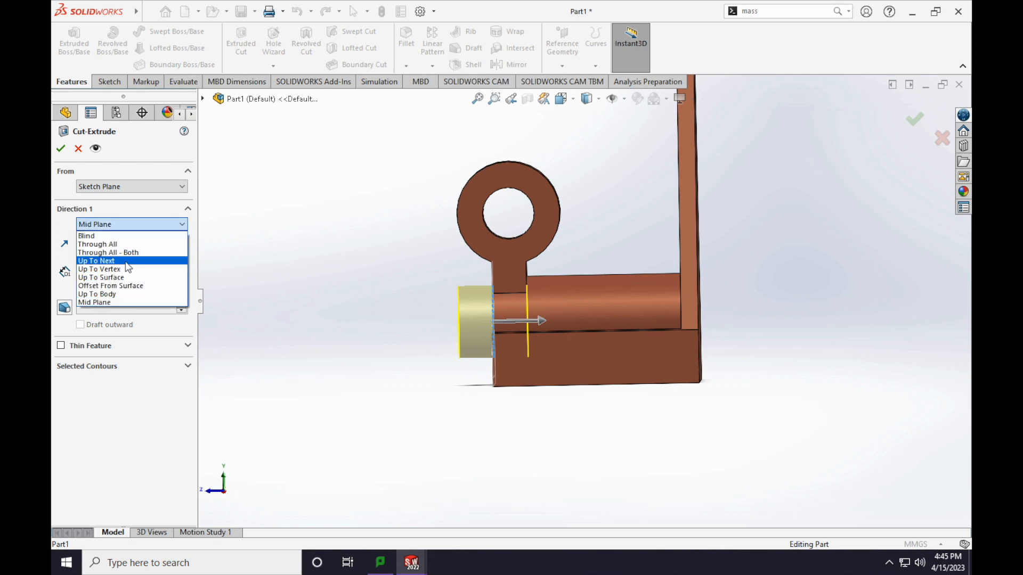
pyautogui.click(133, 278)
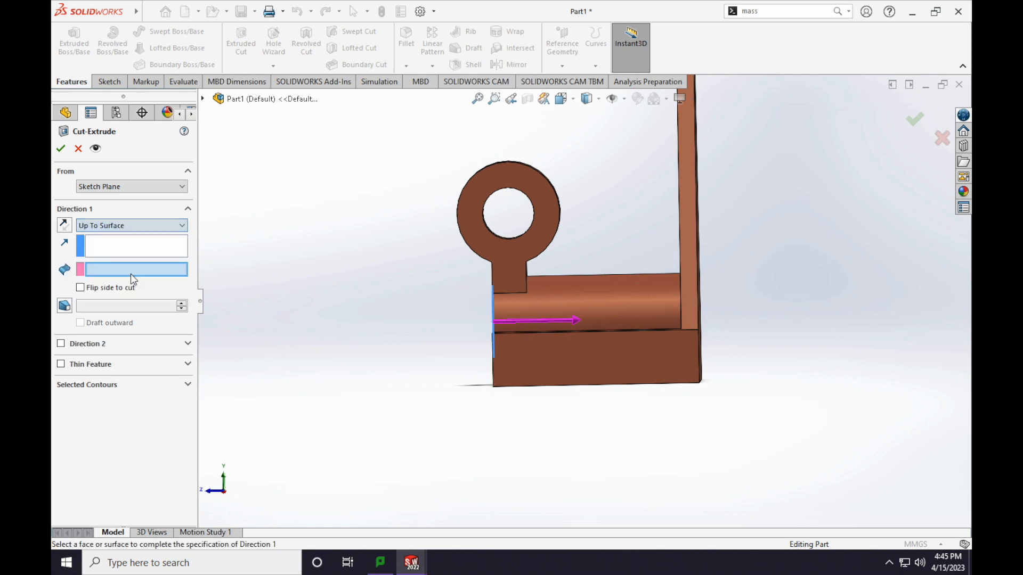
pyautogui.moveTo(564, 276)
pyautogui.mouseDown(button='middle')
pyautogui.moveTo(594, 267)
pyautogui.moveTo(559, 272)
pyautogui.mouseUp(button='middle')
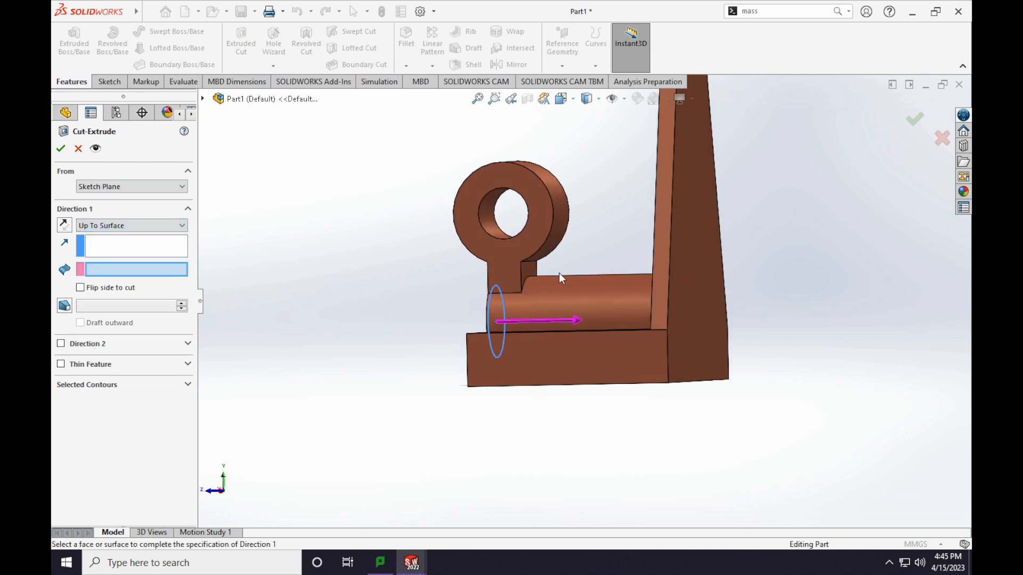
pyautogui.click(529, 271)
pyautogui.moveTo(422, 277); pyautogui.dragTo(441, 270, button='middle')
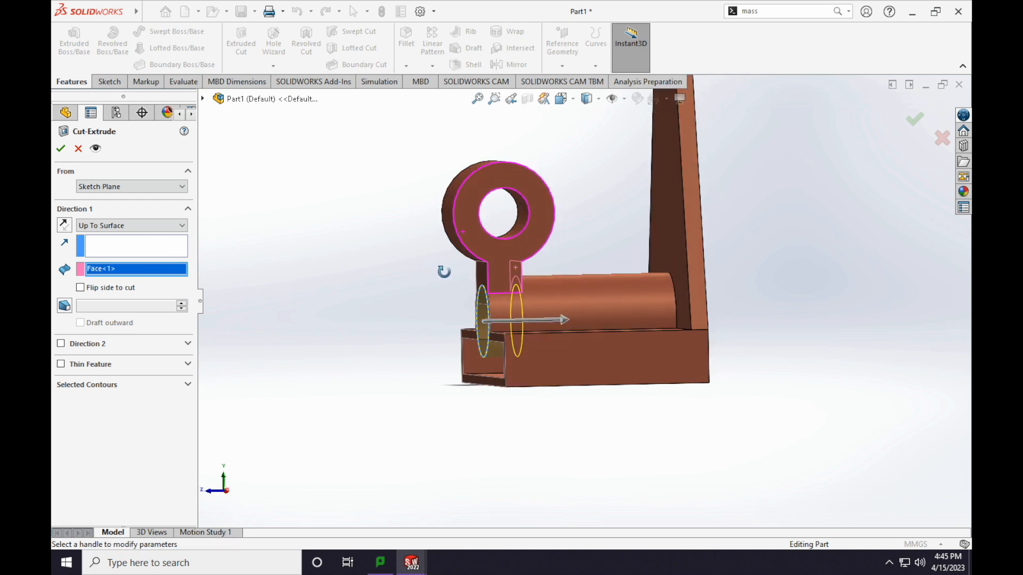
pyautogui.click(61, 150)
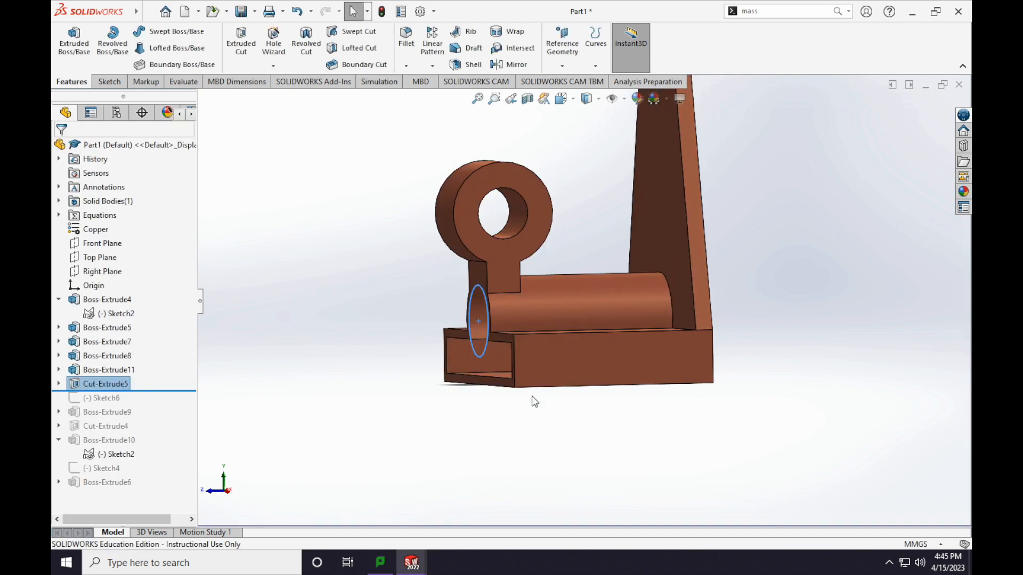
# Calculate the bracket's mass properties and read its mass in grams.
pyautogui.moveTo(600, 350); pyautogui.dragTo(640, 349, button='middle')
pyautogui.moveTo(382, 267); pyautogui.dragTo(771, 409, button='middle')
pyautogui.moveTo(370, 325); pyautogui.dragTo(497, 357, button='middle')
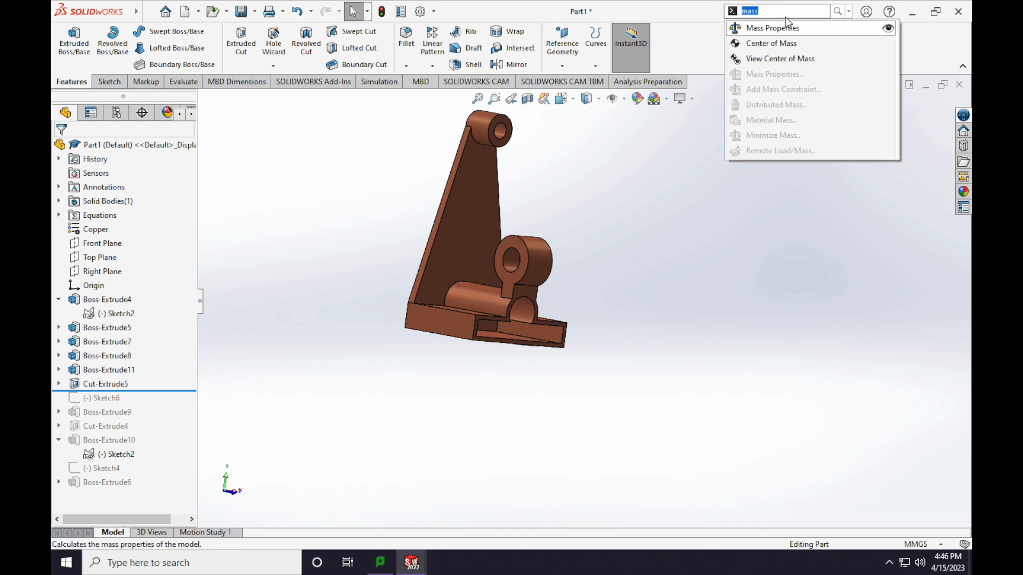
pyautogui.click(787, 27)
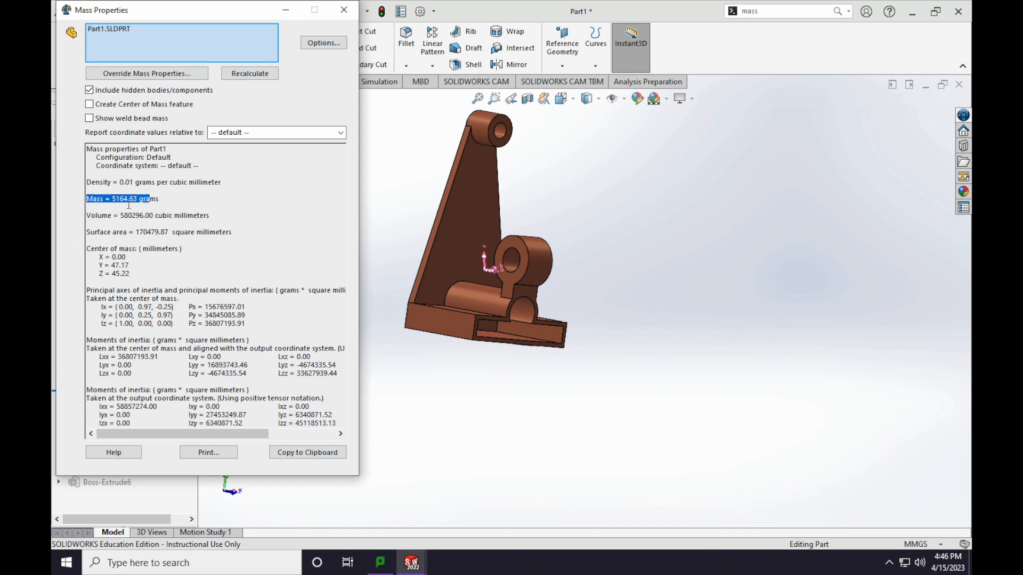
pyautogui.moveTo(162, 204); pyautogui.dragTo(157, 203)
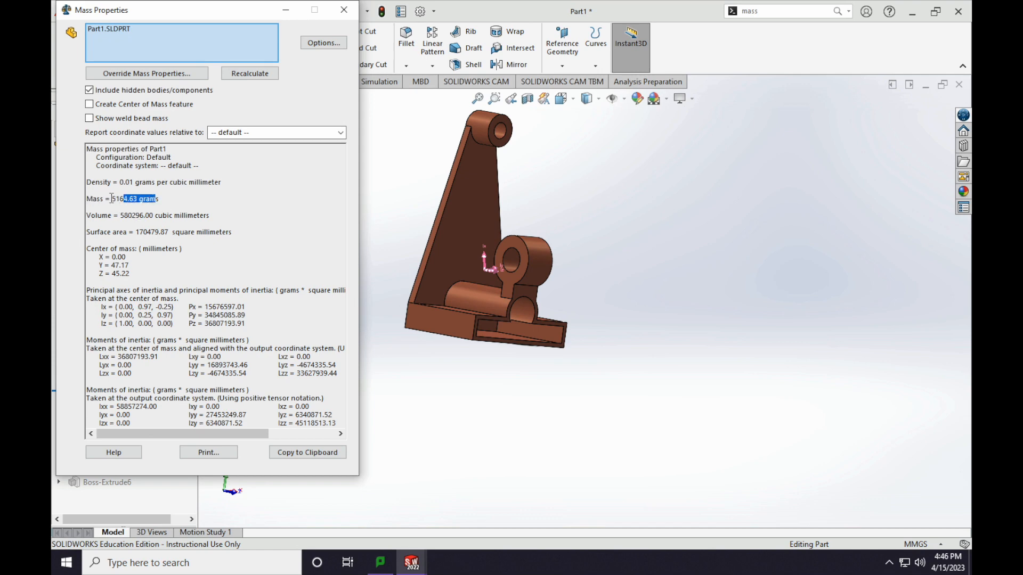